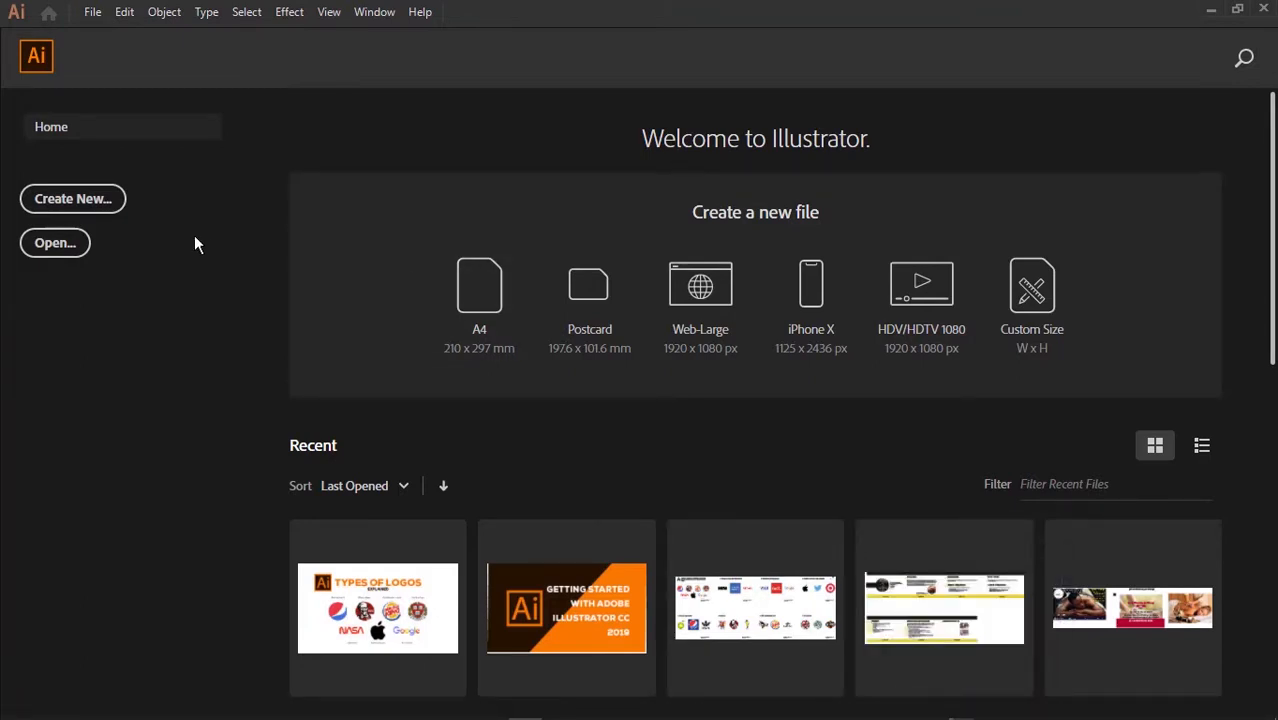
# Start a new document, browse the recent presets and dismiss the introductory banner above them
pyautogui.click(104, 202)
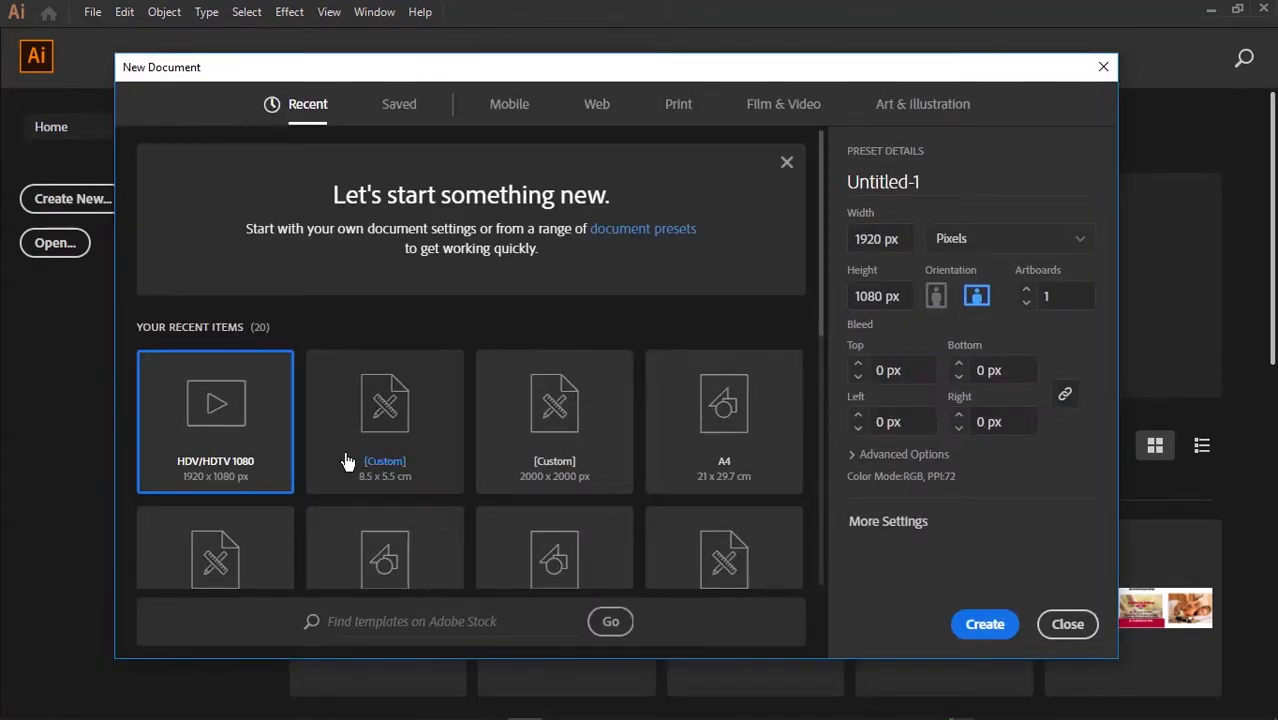
pyautogui.moveTo(657, 77); pyautogui.dragTo(683, 77)
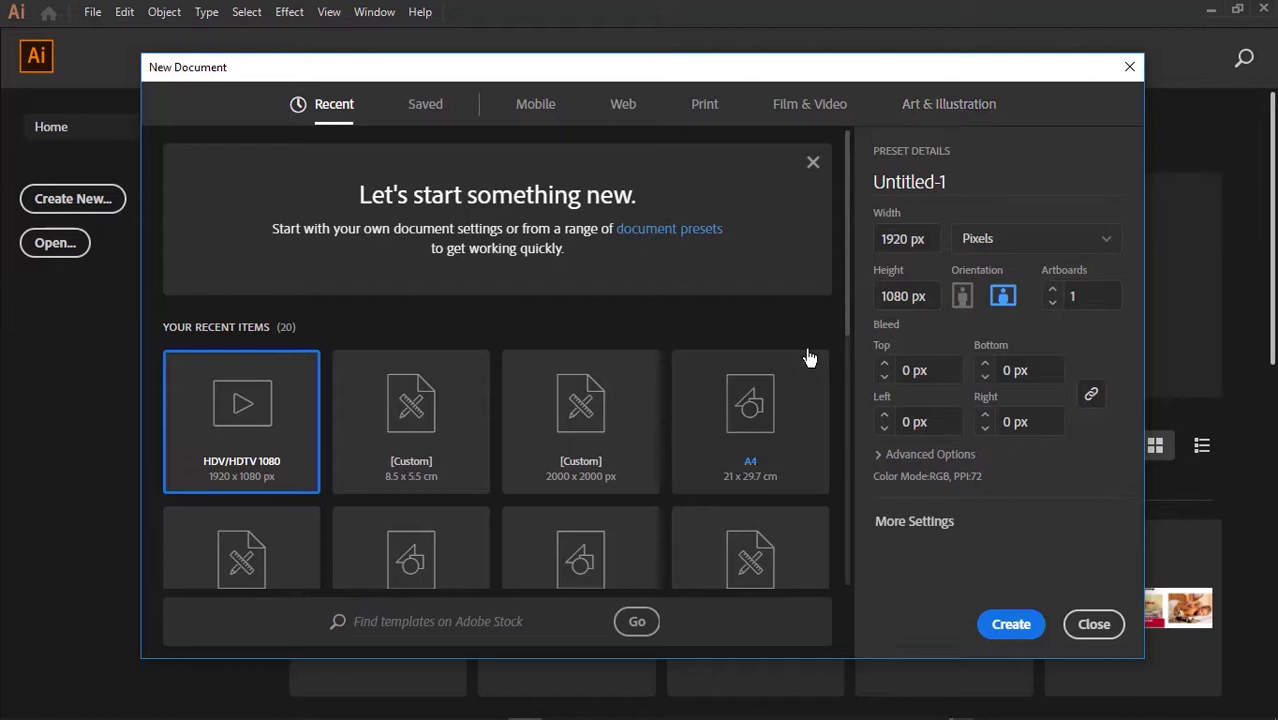
pyautogui.moveTo(843, 284); pyautogui.dragTo(848, 368)
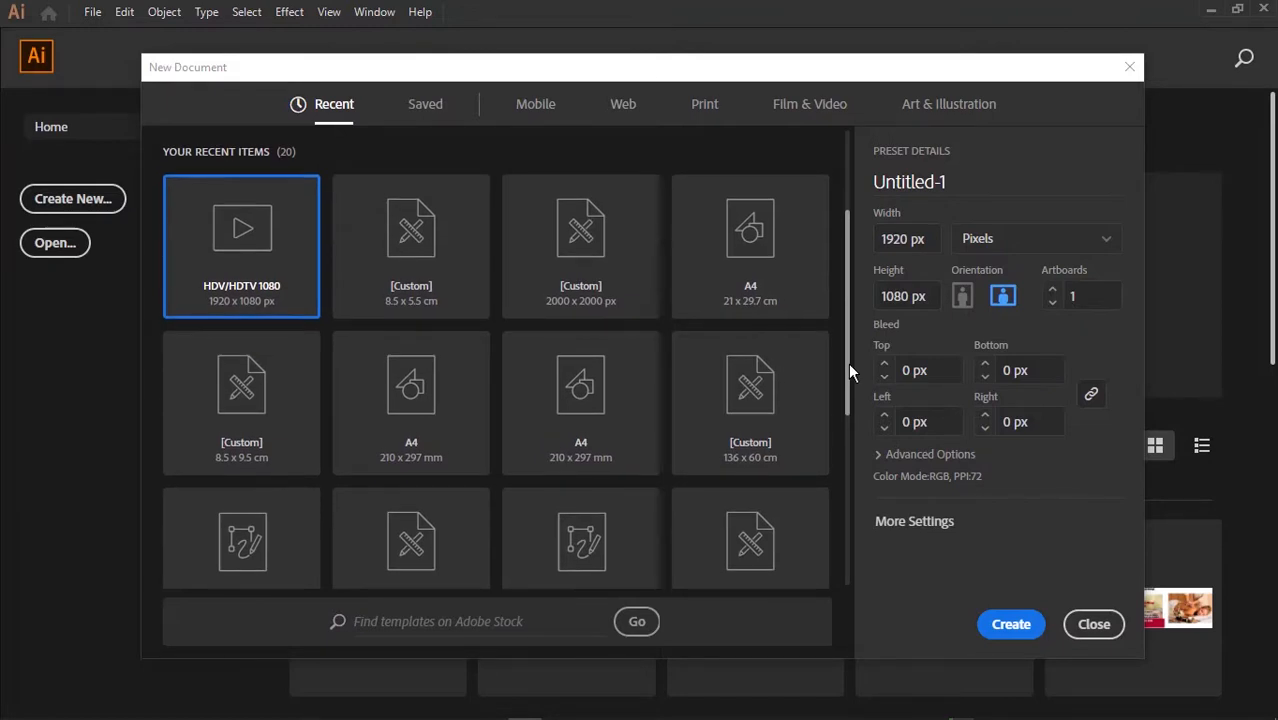
pyautogui.moveTo(848, 365); pyautogui.dragTo(855, 238)
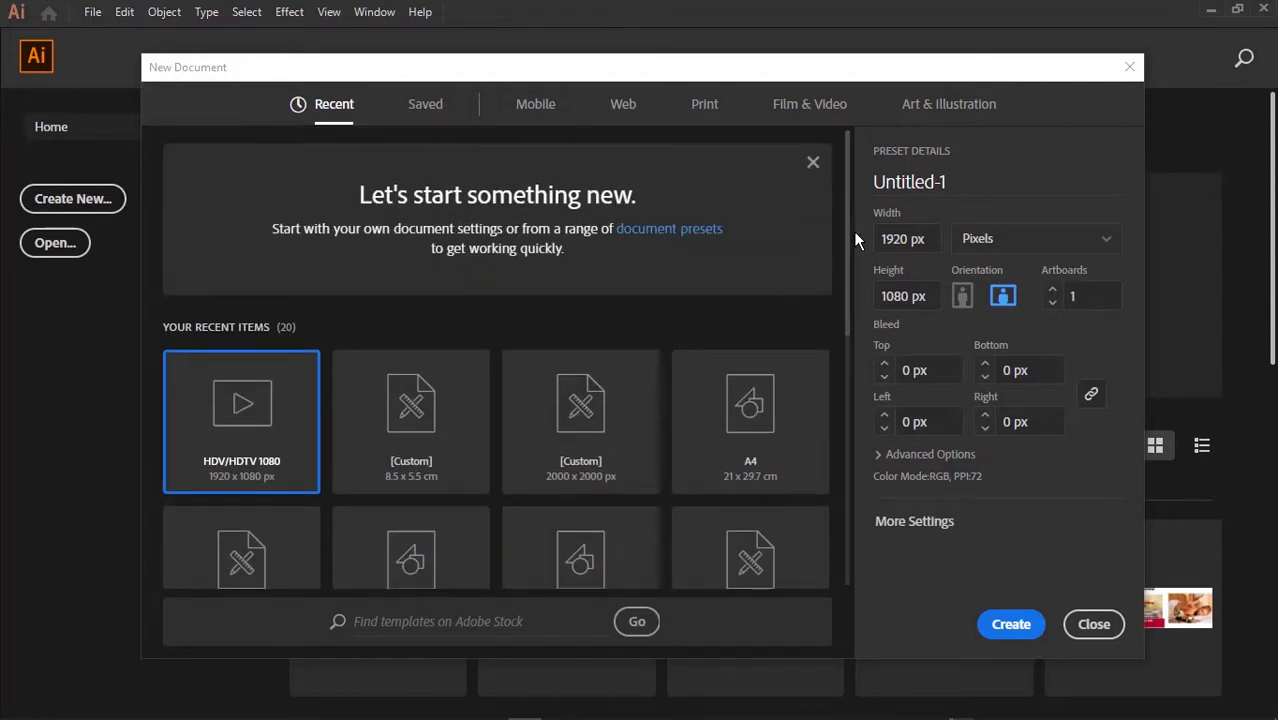
pyautogui.click(813, 161)
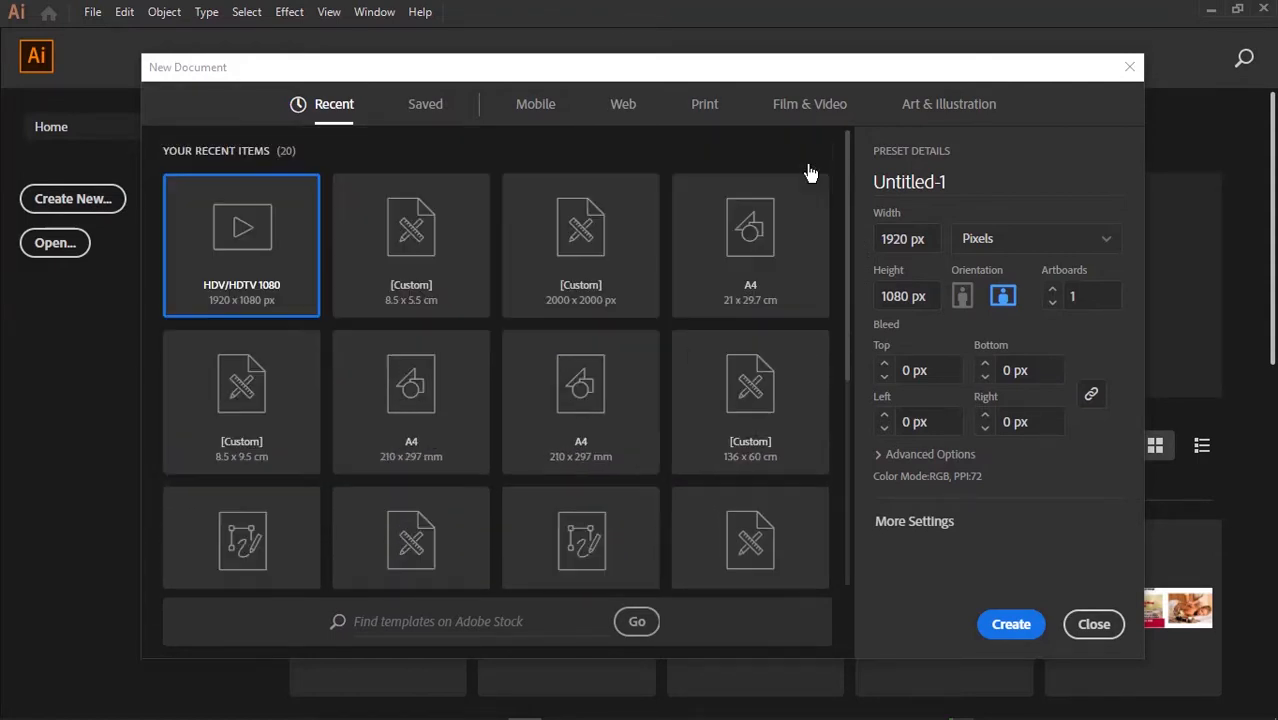
# Create an 800 x 800 px document based on the custom 2000 x 2000 px preset
pyautogui.click(619, 289)
pyautogui.click(920, 238)
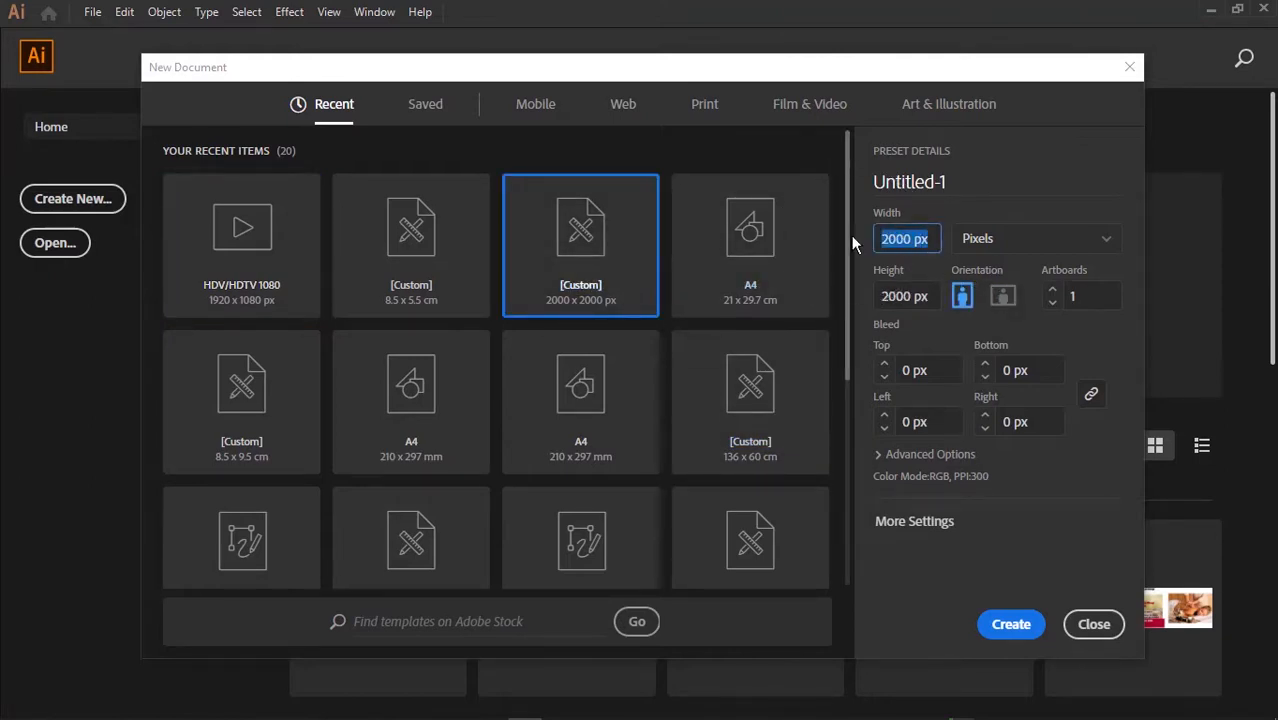
pyautogui.write('800')
pyautogui.press('Tab')
pyautogui.write('8000')
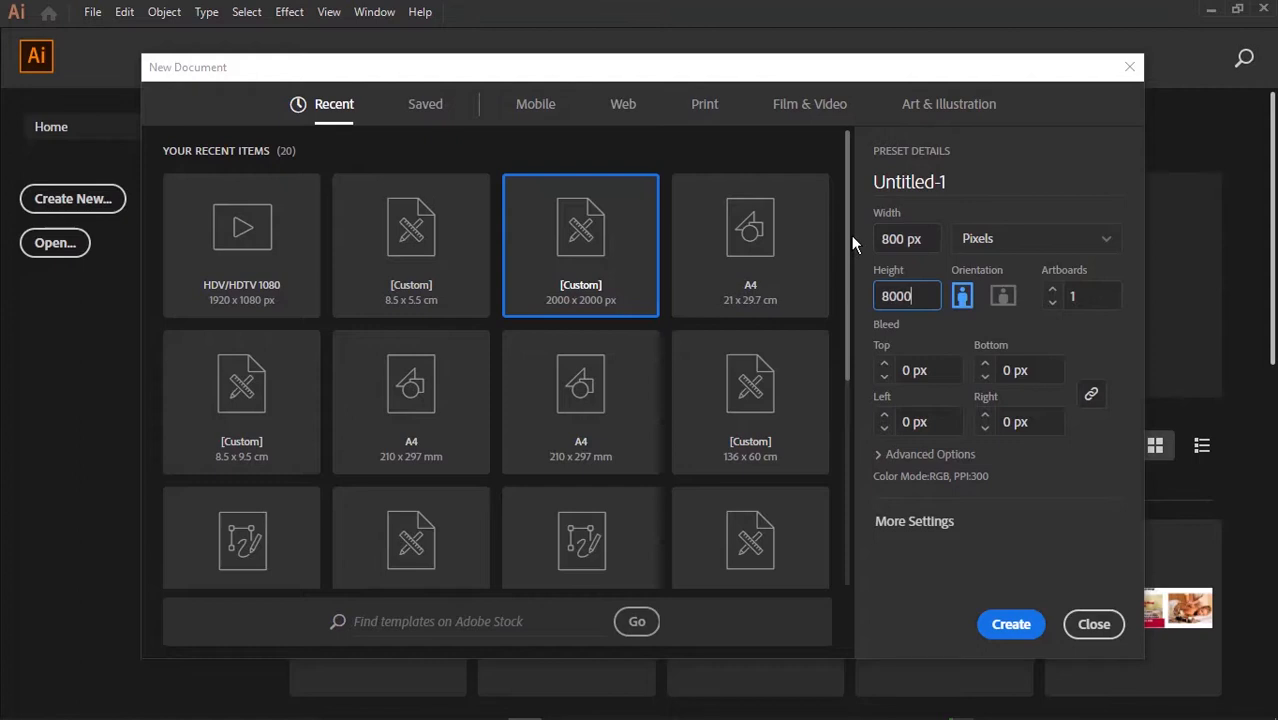
pyautogui.click(851, 235)
pyautogui.write('800')
pyautogui.press('Escape')
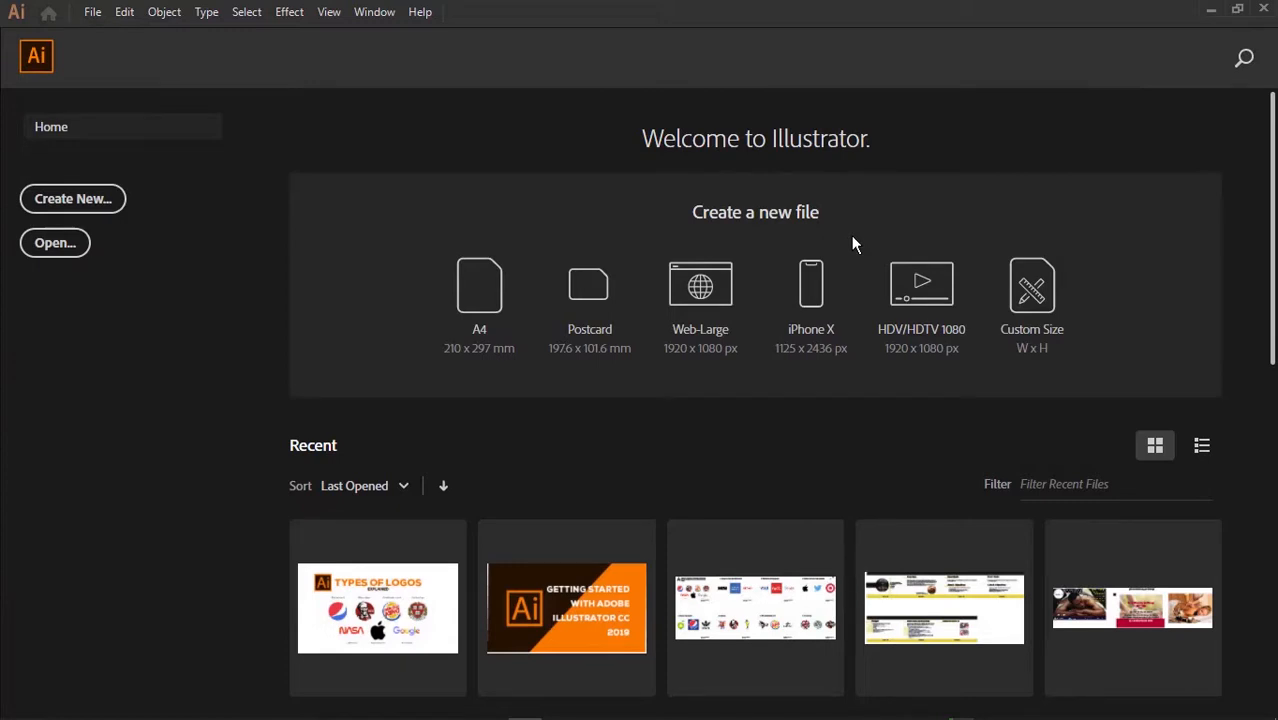
pyautogui.hotkey('ctrl', 'alt', 'n')
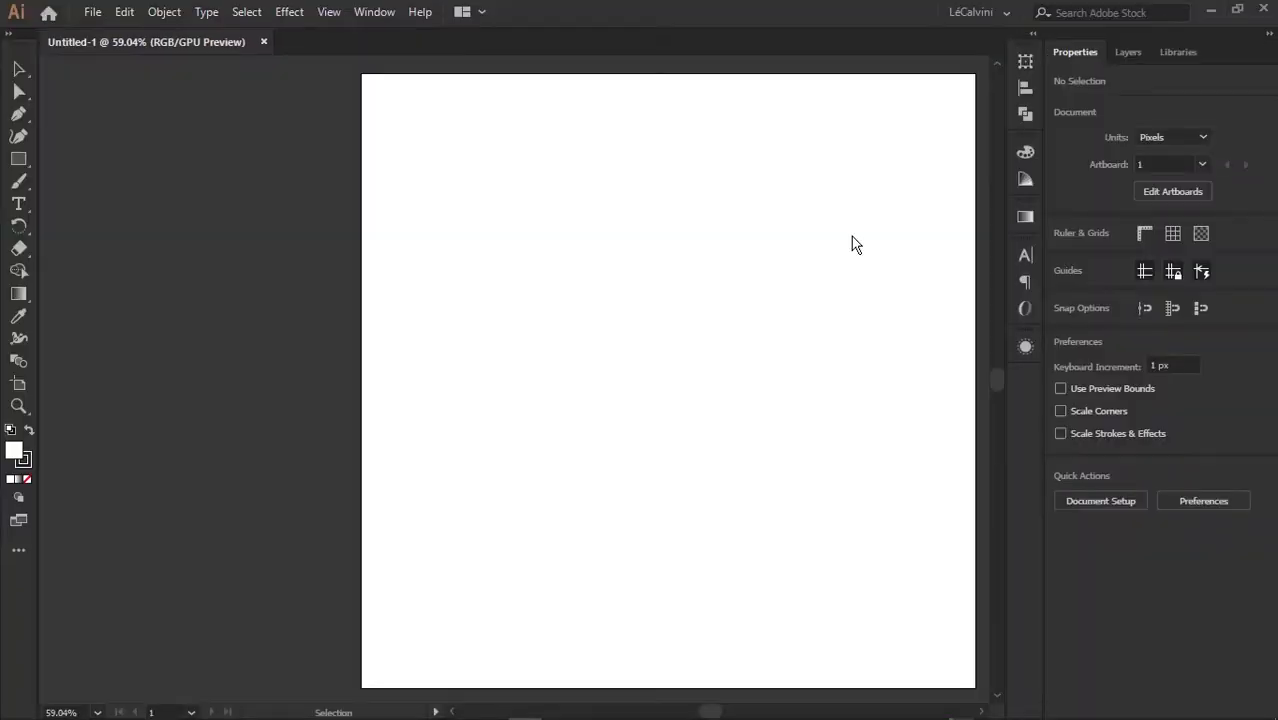
# Add an area text frame about 527 x 263 px in the upper part of the artboard containing "one"
pyautogui.press('space')
pyautogui.moveTo(679, 345); pyautogui.dragTo(559, 350)
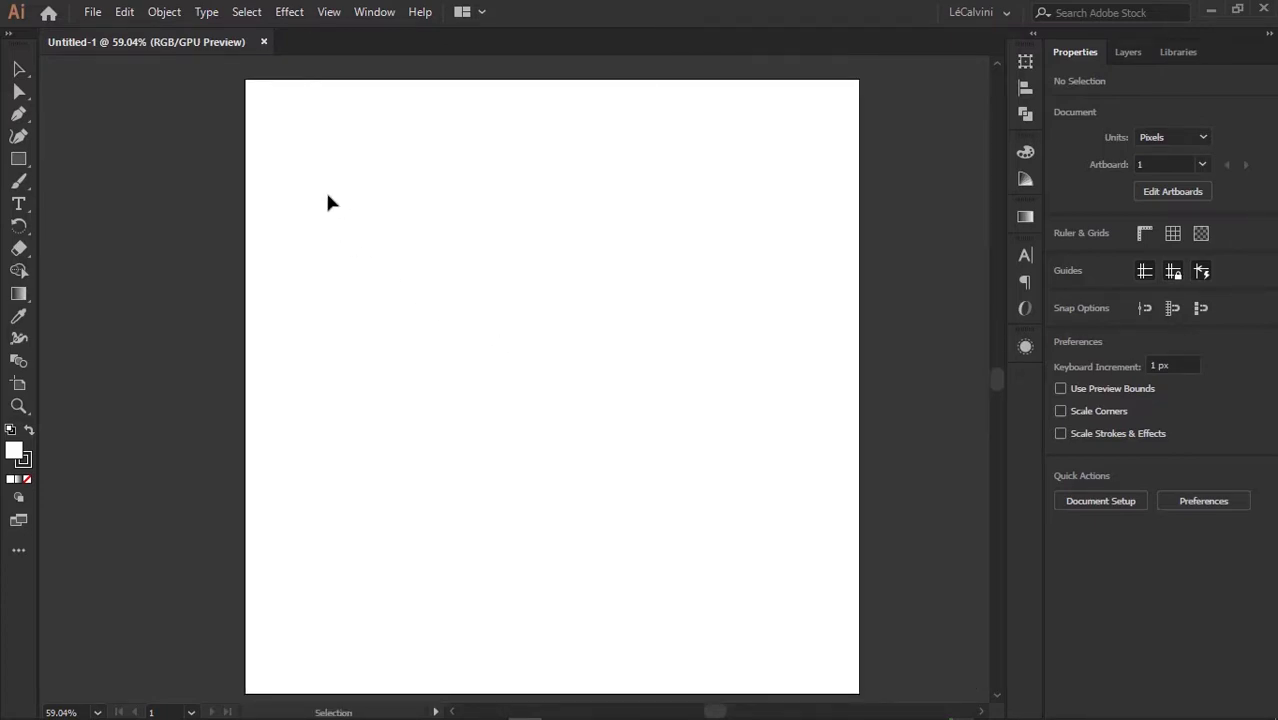
pyautogui.press('t')
pyautogui.moveTo(308, 181); pyautogui.dragTo(714, 378)
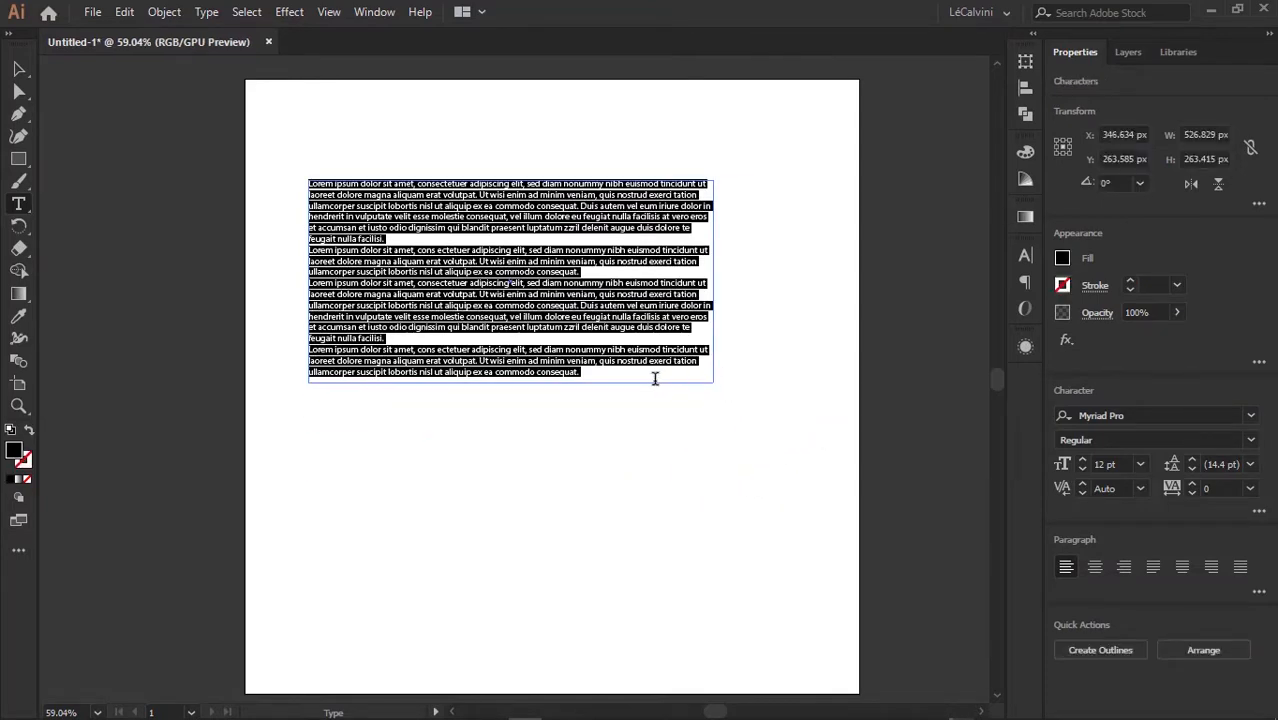
pyautogui.write('one')
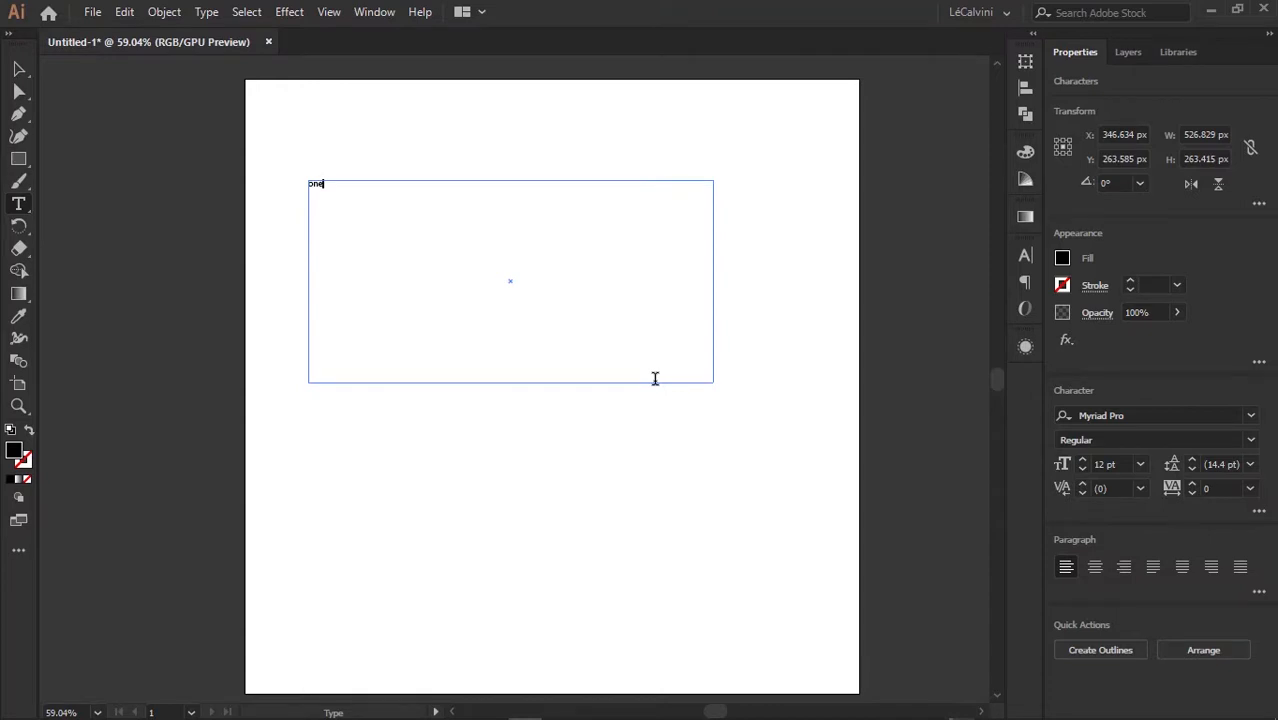
# Set the font size of the word "one" to 45 pt and increase it further to 121 pt
pyautogui.hotkey('ctrl', 'a')
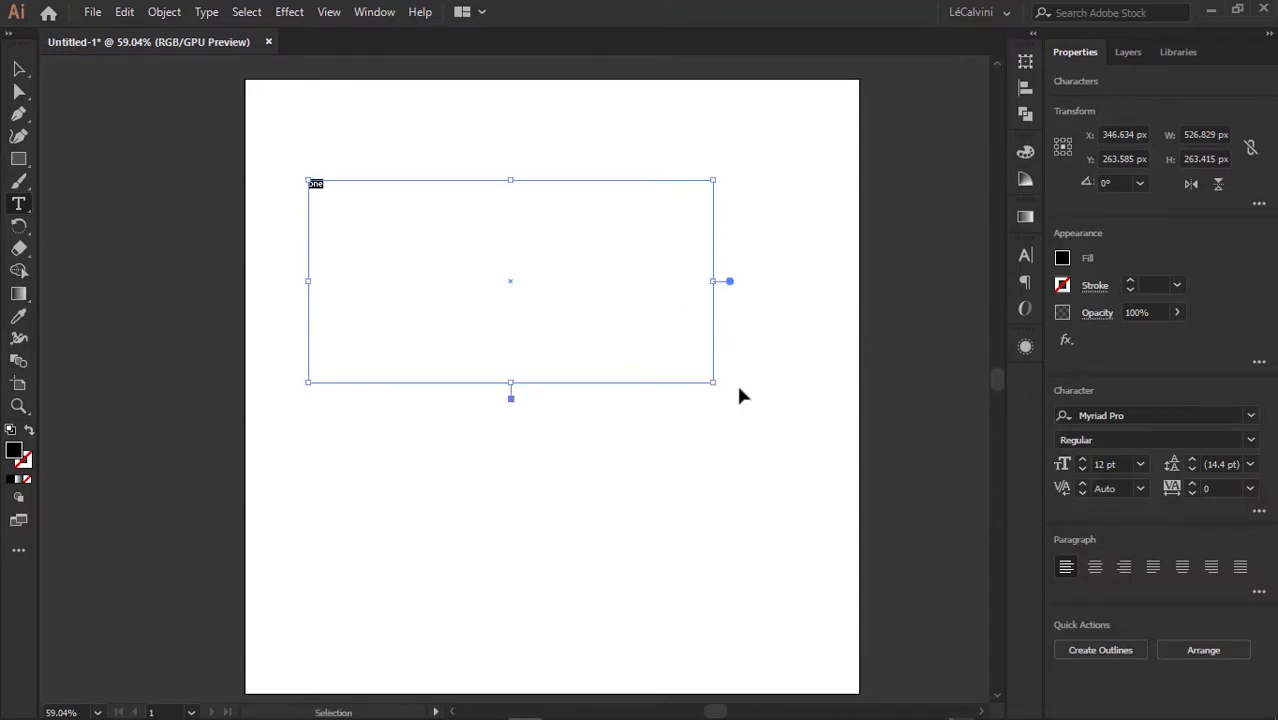
pyautogui.click(1115, 415)
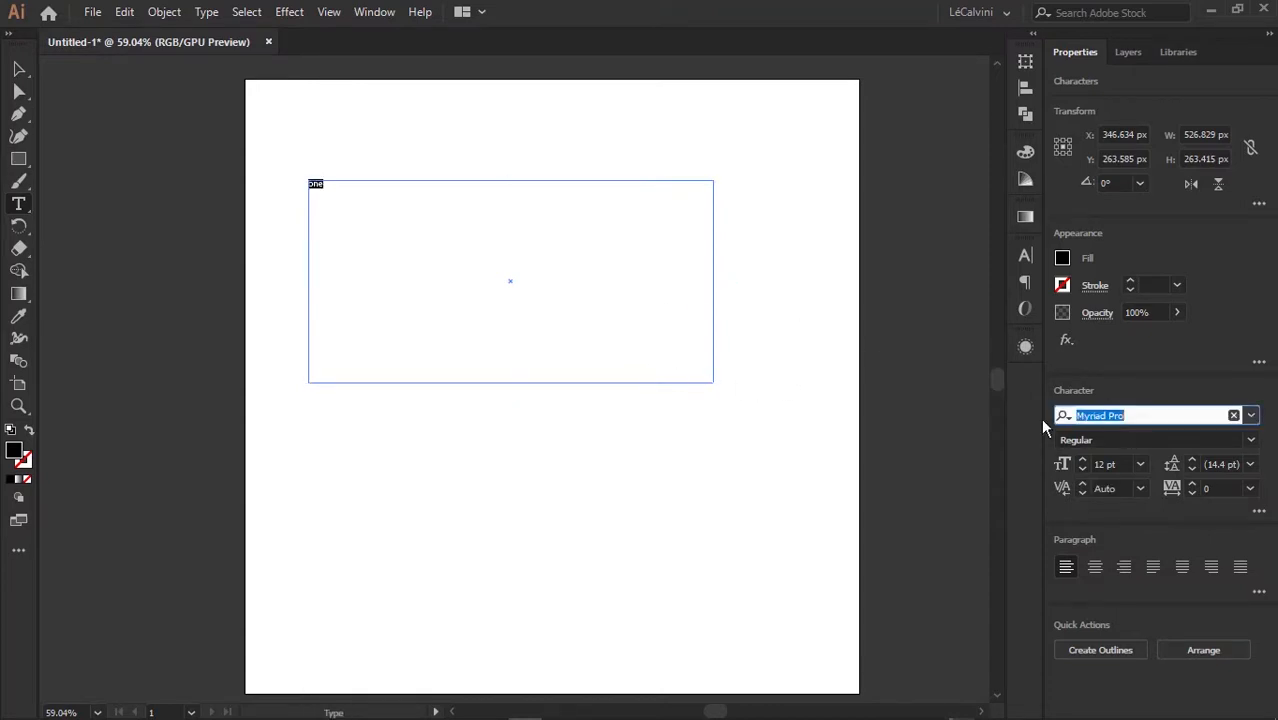
pyautogui.click(1108, 464)
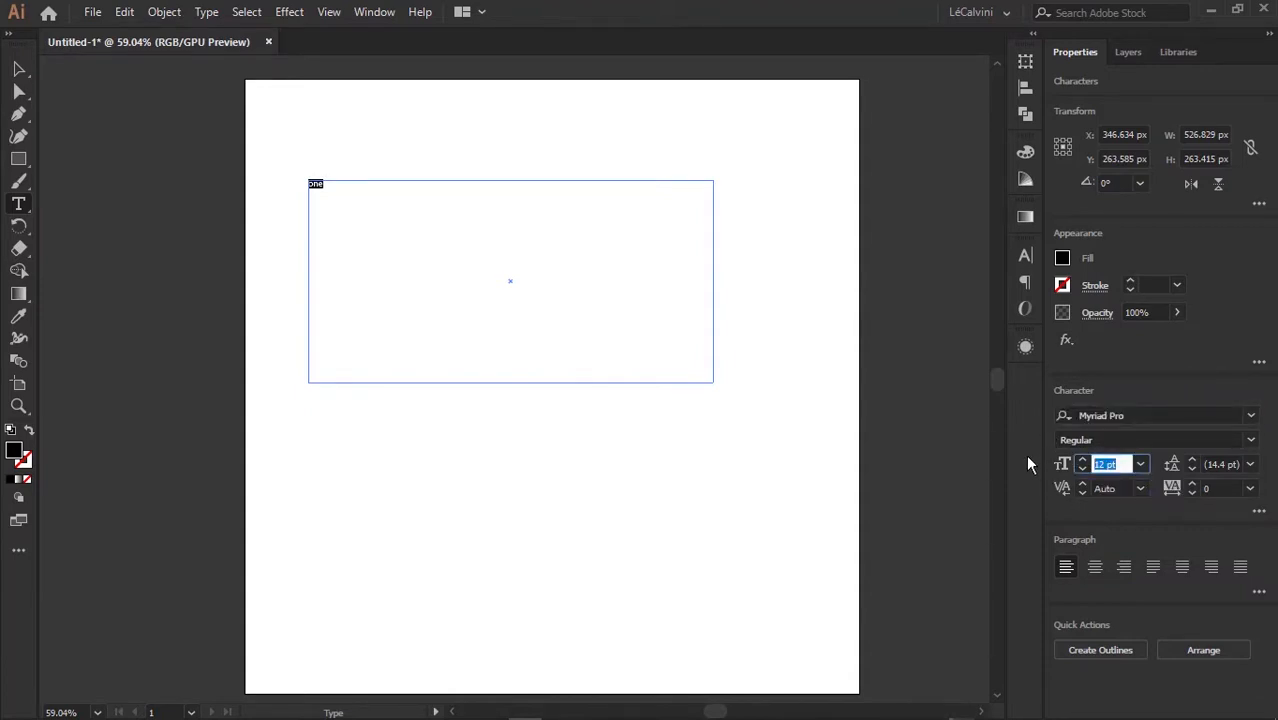
pyautogui.write('45')
pyautogui.press('Return')
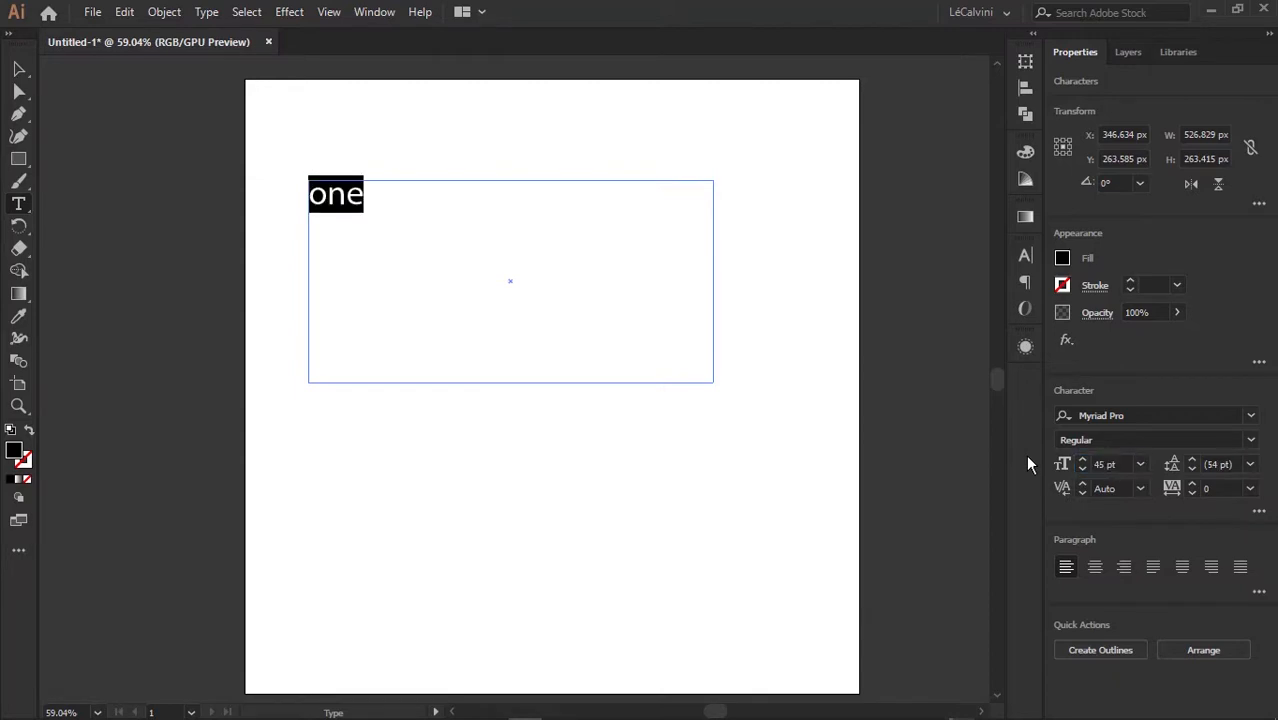
pyautogui.click(1082, 460)
pyautogui.moveTo(1083, 462); pyautogui.dragTo(1083, 464)
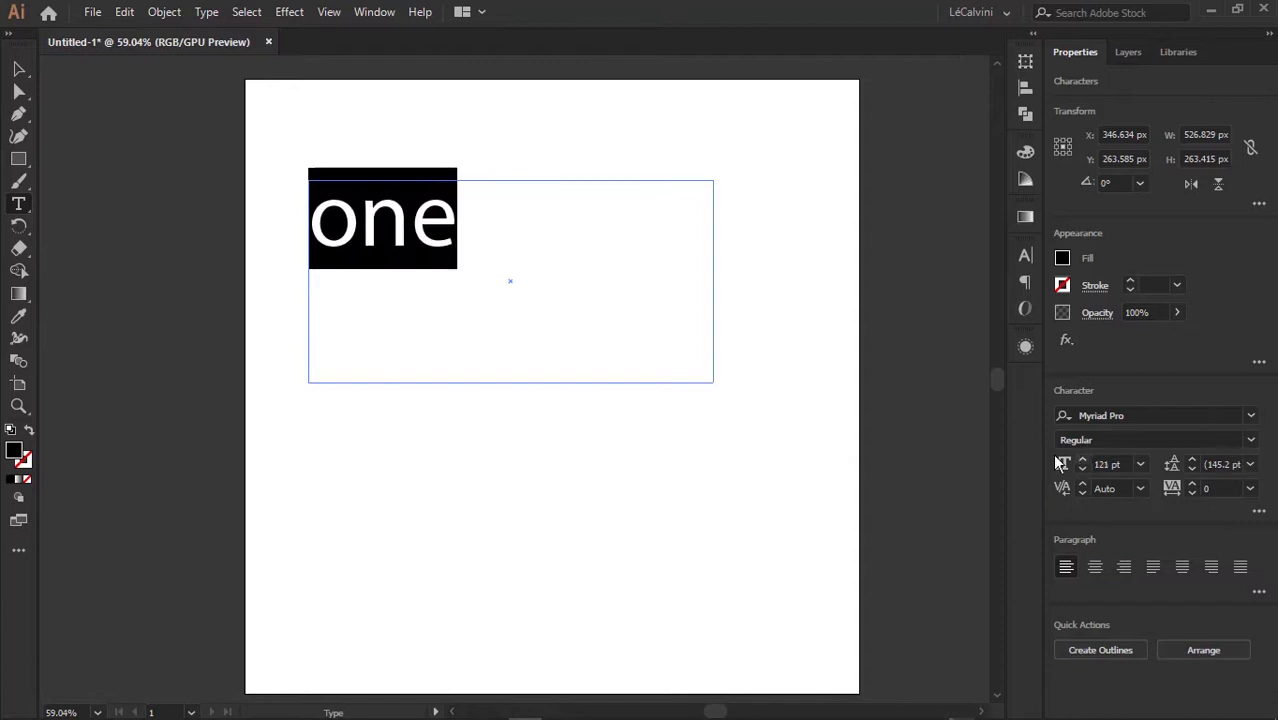
# Change the word "one" to uppercase and finish editing the text
pyautogui.click(207, 12)
pyautogui.moveTo(435, 301)
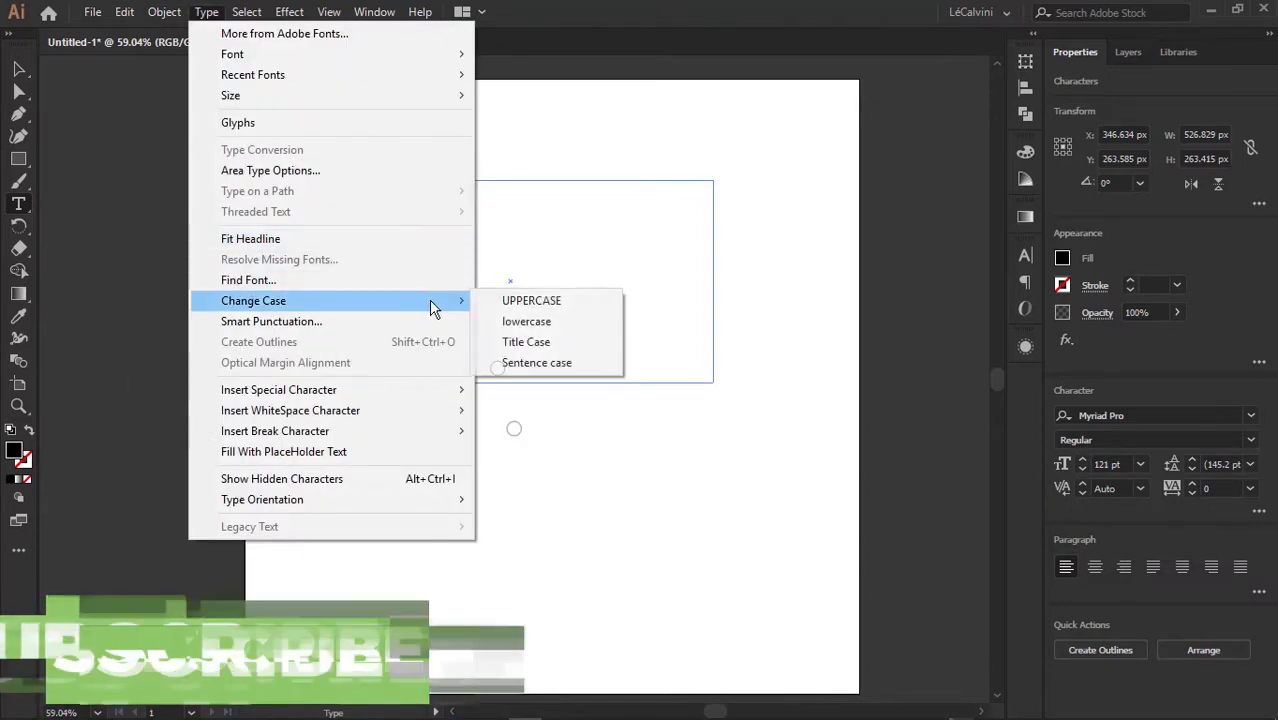
pyautogui.click(527, 313)
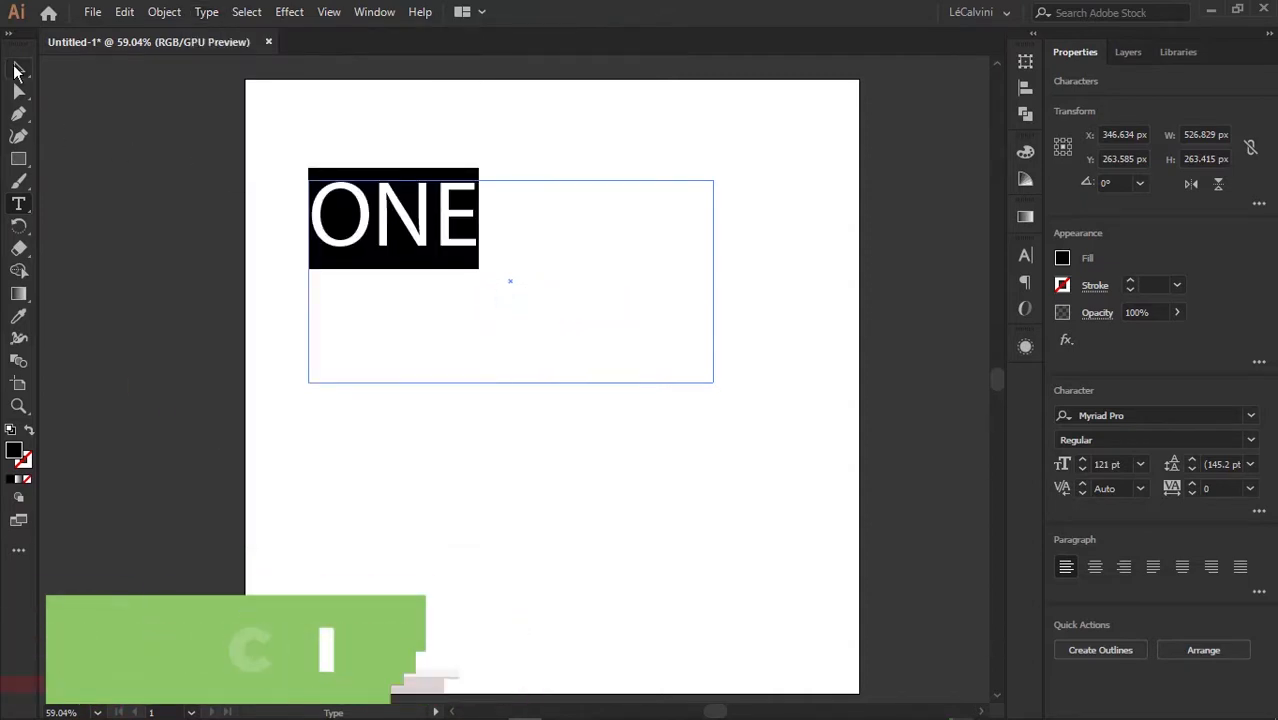
pyautogui.press('Escape')
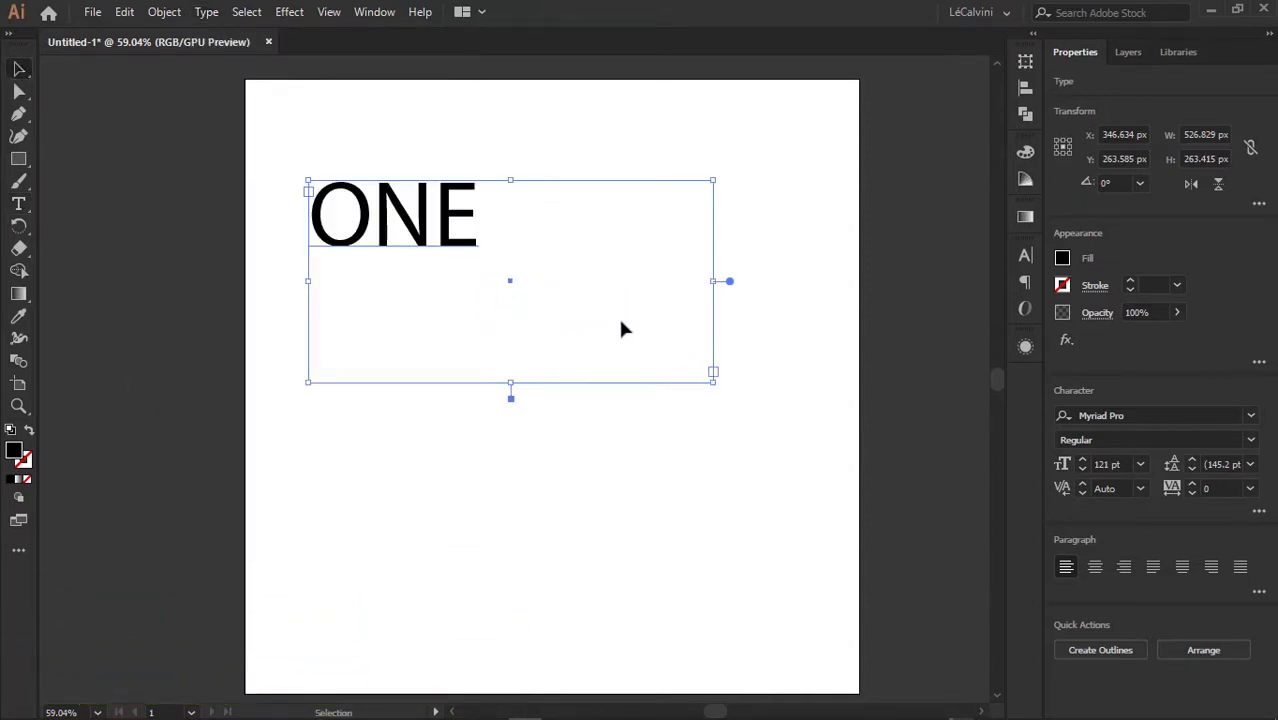
# Try the Open Sans Semibold font on the text ONE
pyautogui.click(1118, 415)
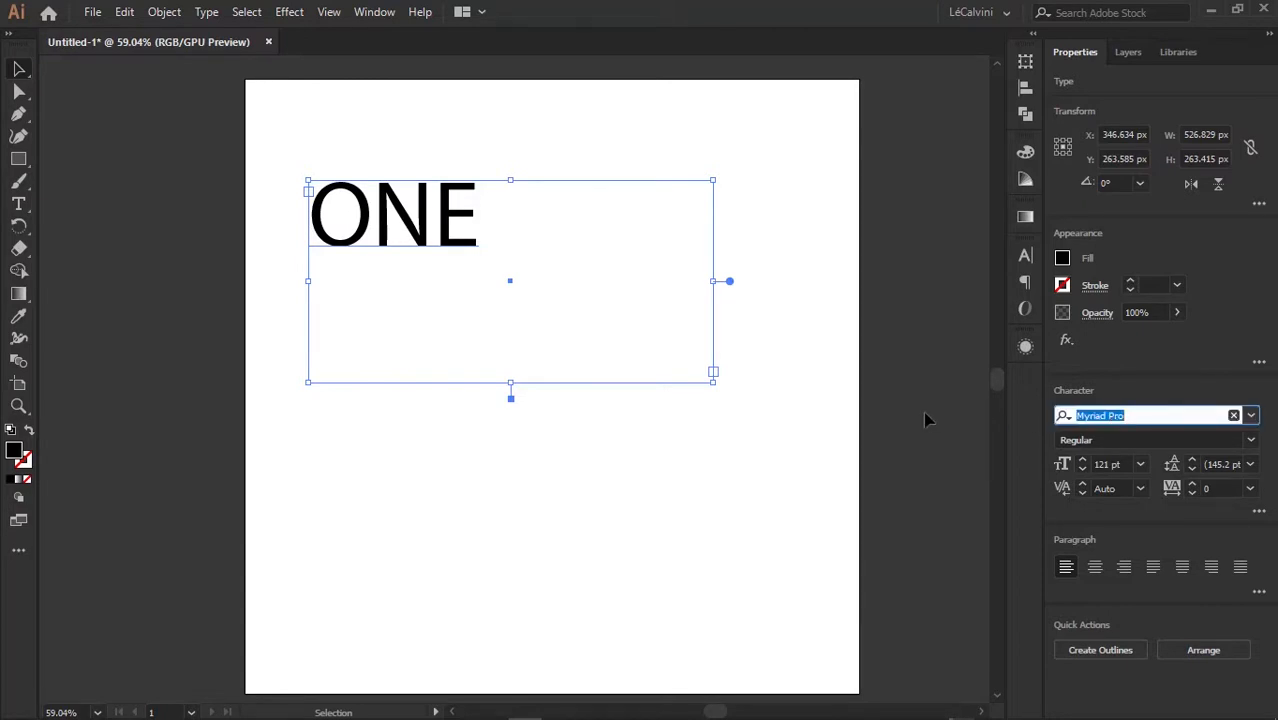
pyautogui.write('open')
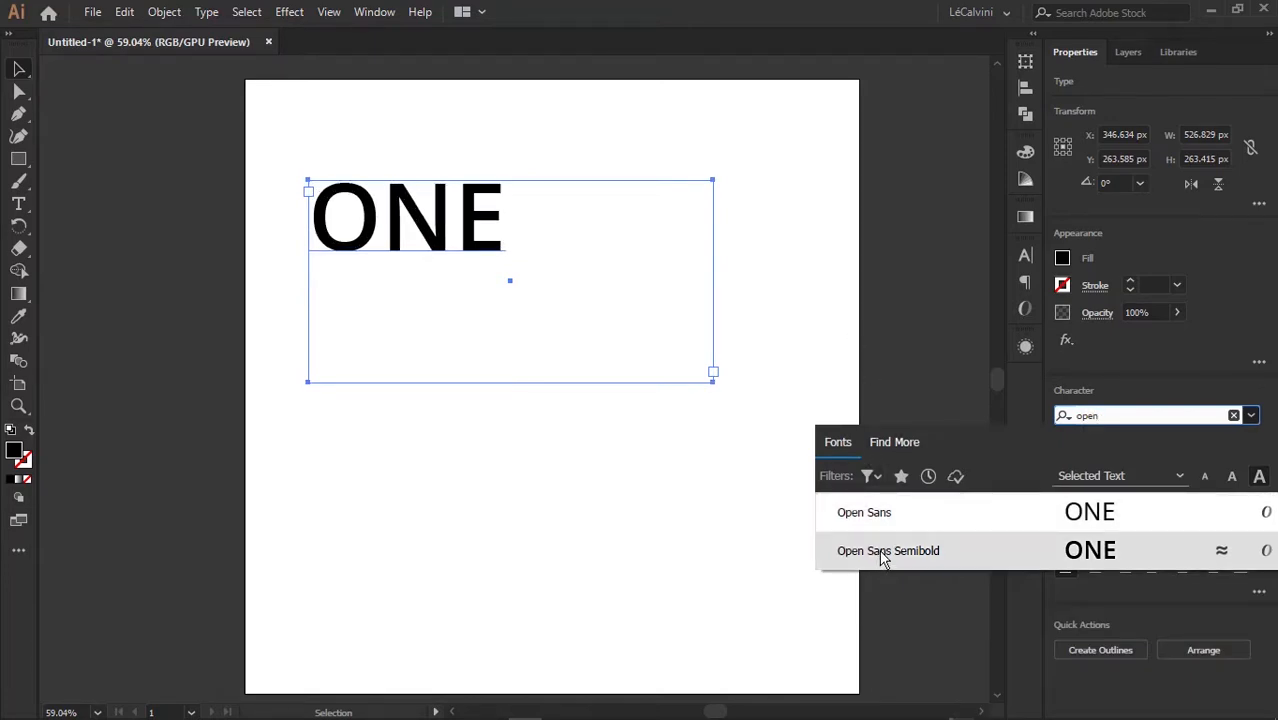
pyautogui.click(884, 552)
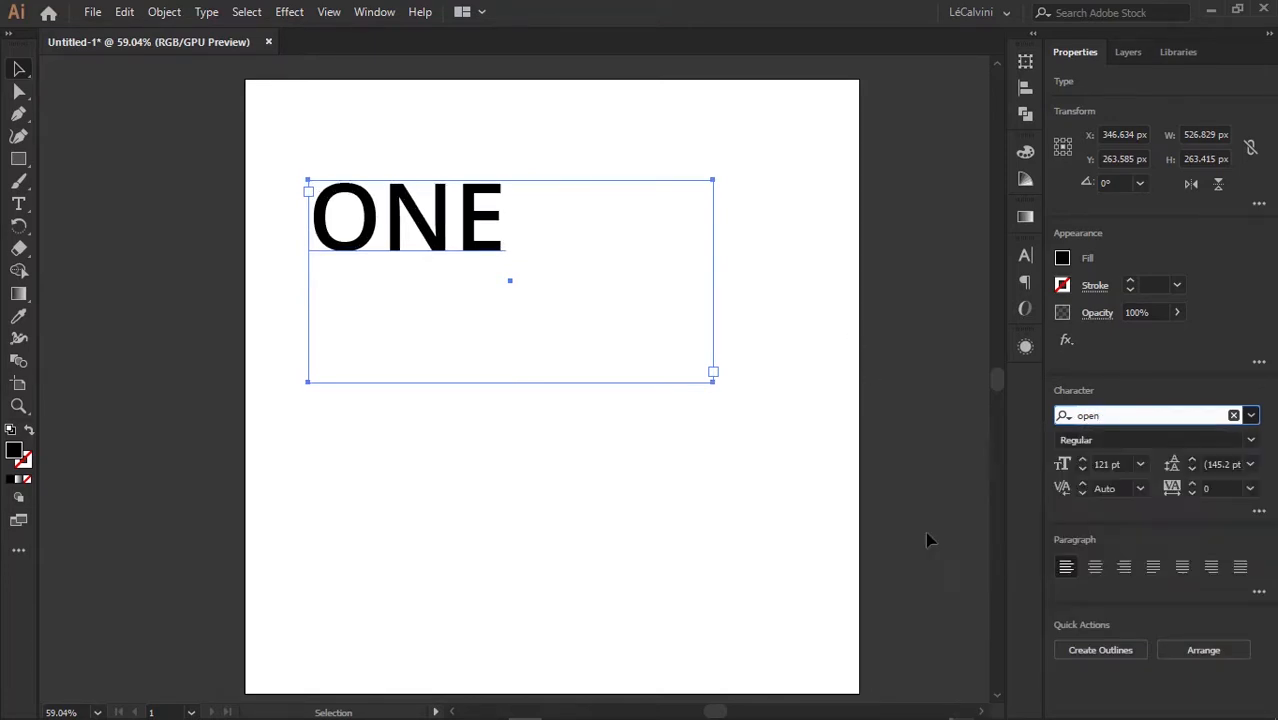
# Set the font of ONE to Lato Black and its tracking to 20
pyautogui.click(1149, 418)
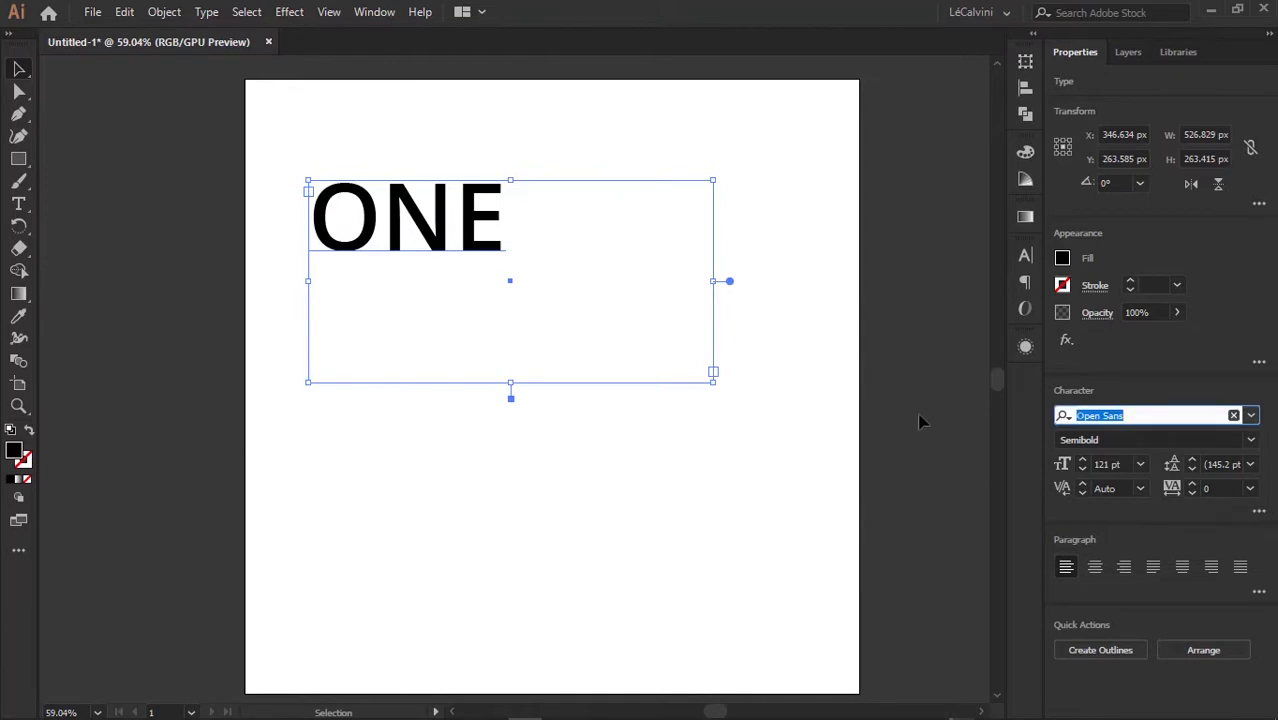
pyautogui.write('lato')
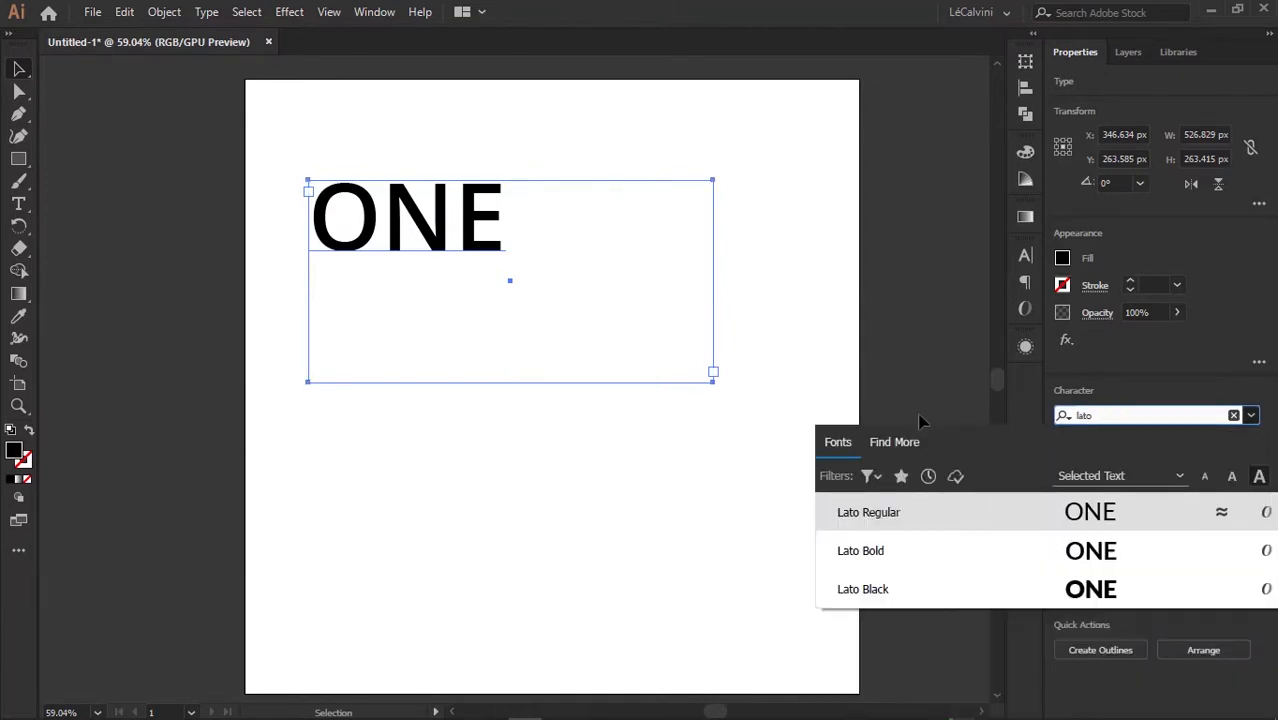
pyautogui.click(875, 589)
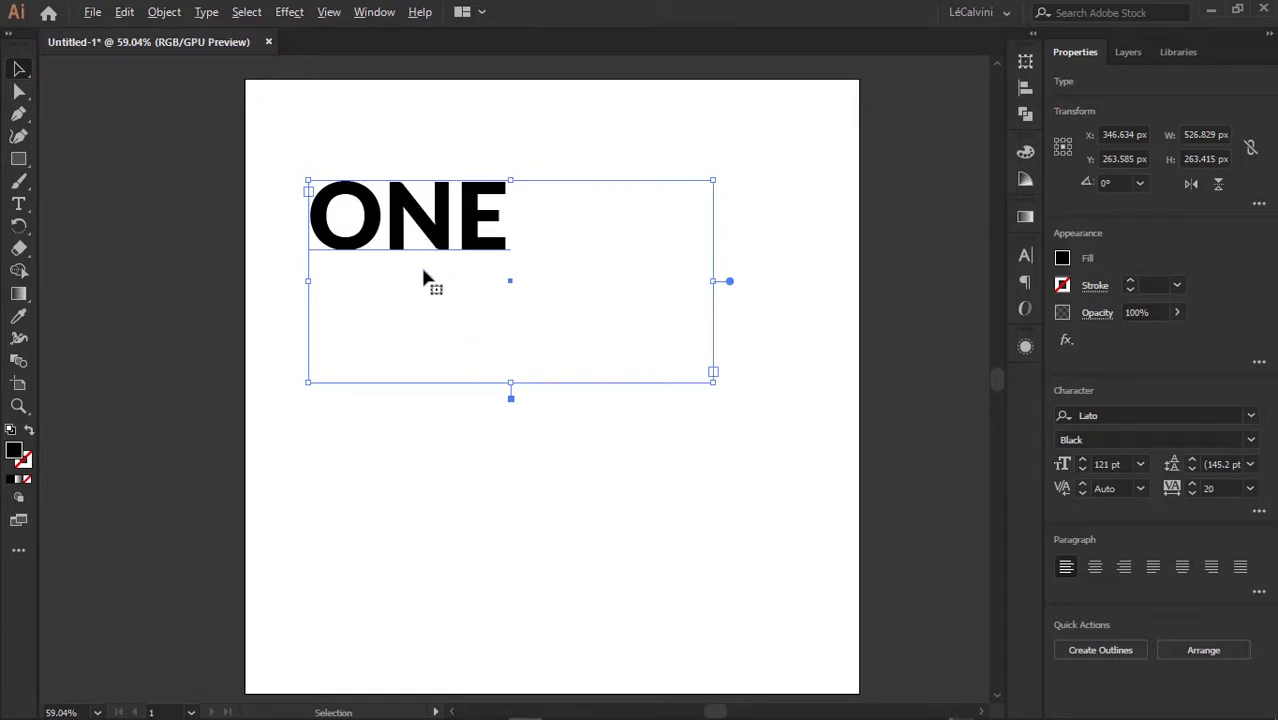
pyautogui.hotkey('alt', 'Right')
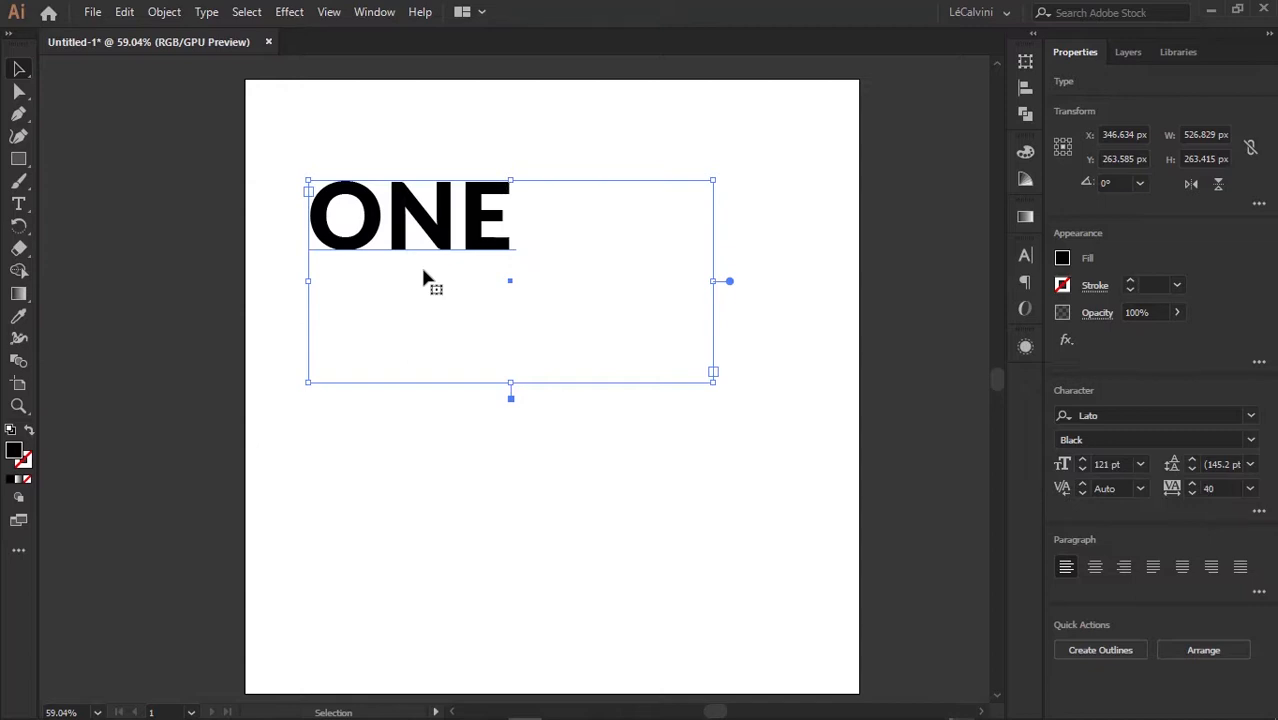
pyautogui.hotkey('alt', 'Left')
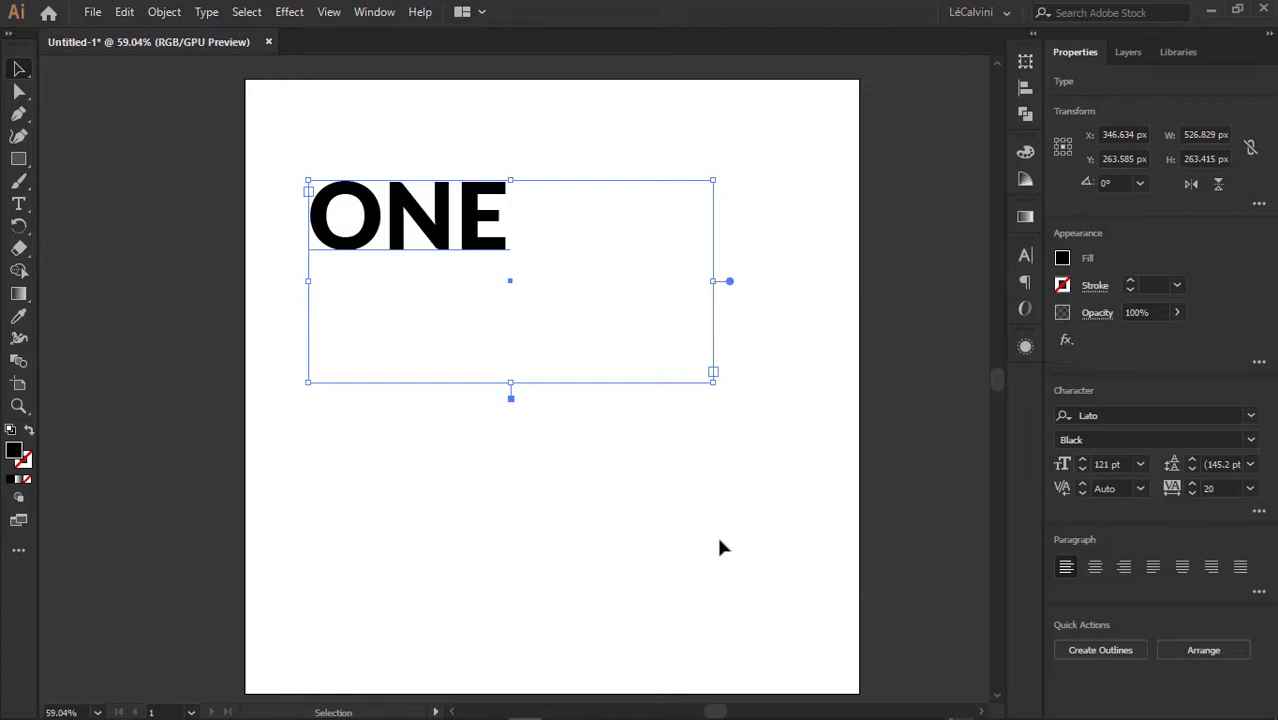
# Shrink the text frame of ONE to about 285 x 106 px and place a copy directly below it
pyautogui.click(687, 620)
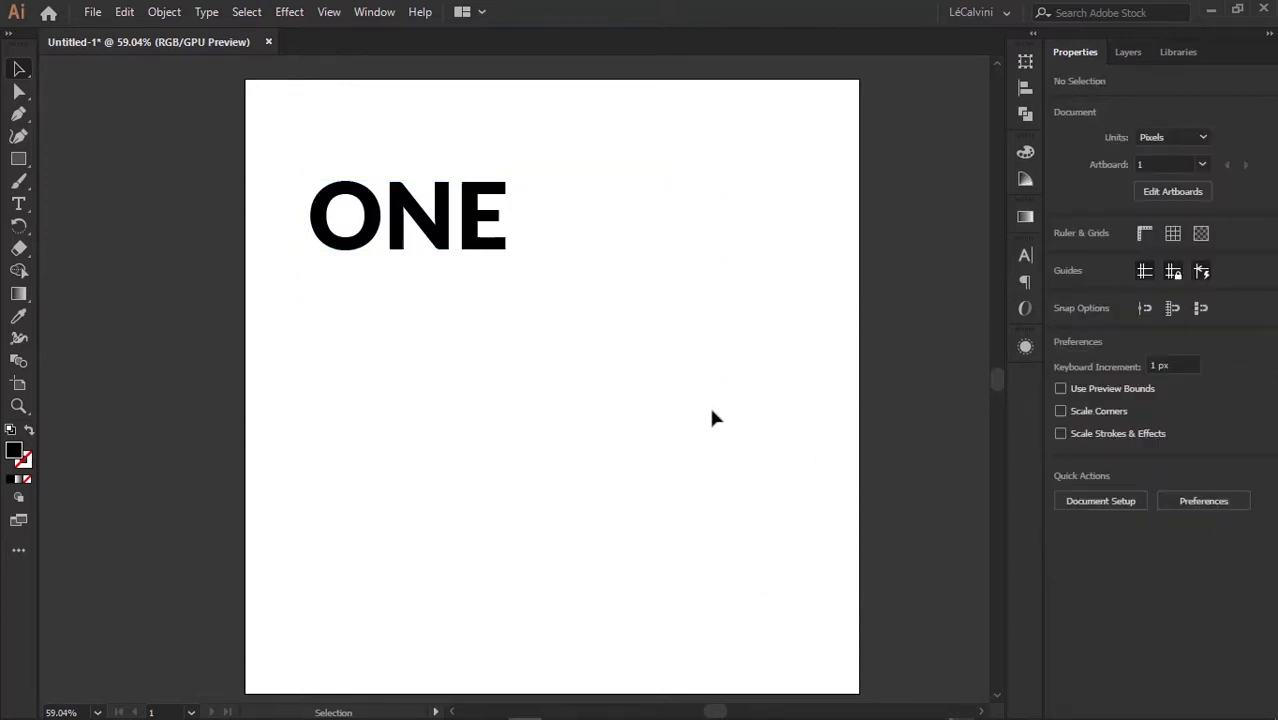
pyautogui.click(497, 228)
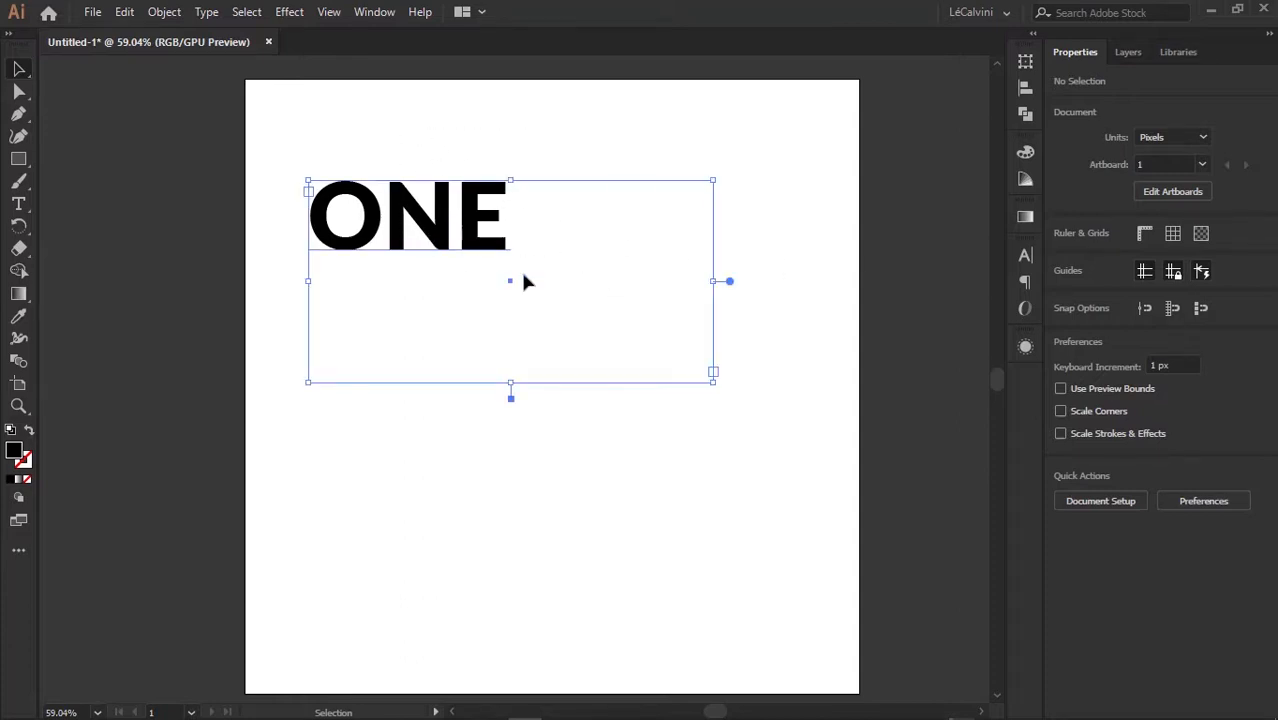
pyautogui.moveTo(712, 383); pyautogui.dragTo(517, 370)
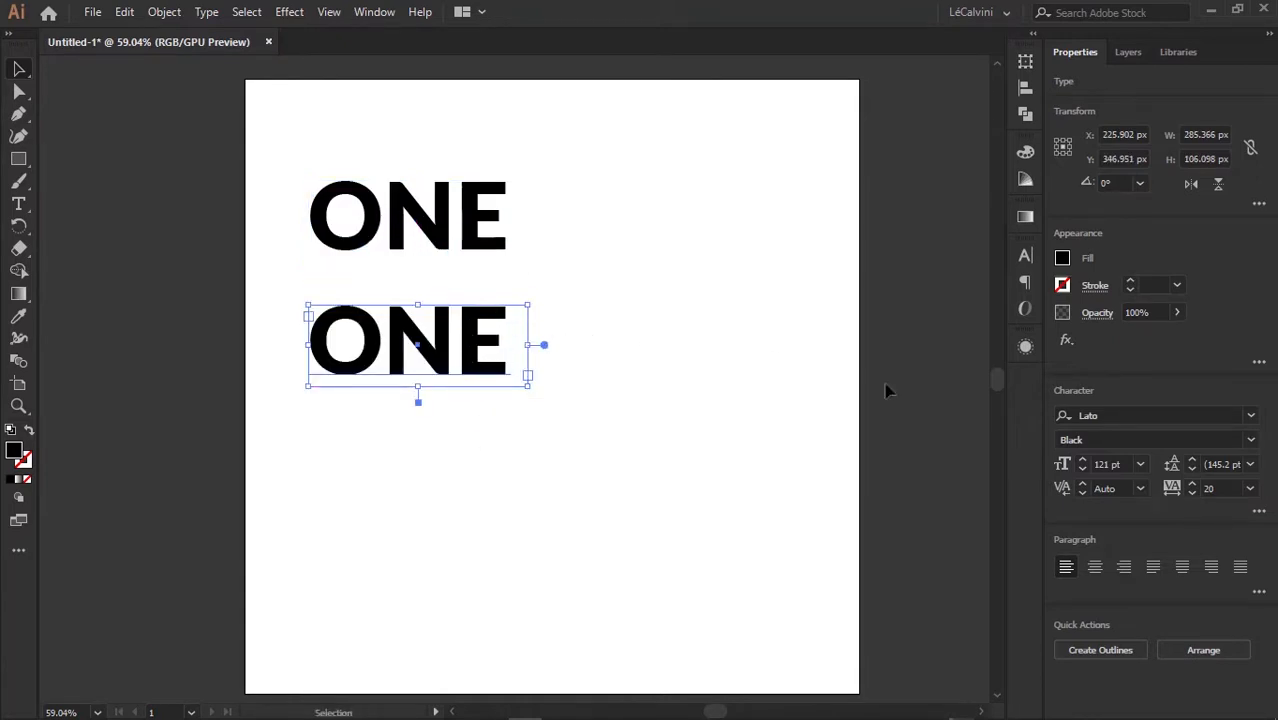
# Search the fonts for "ser" and apply Source Serif Variable to the lower copy of ONE
pyautogui.click(1130, 414)
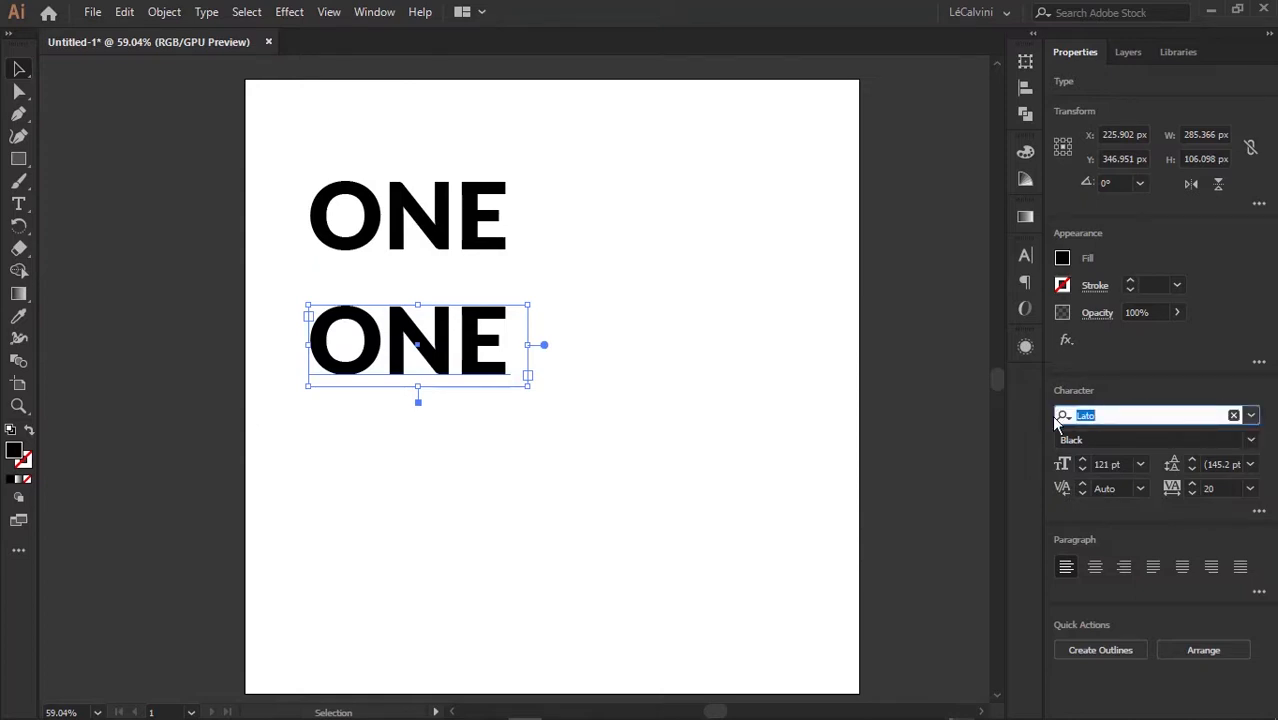
pyautogui.write('e')
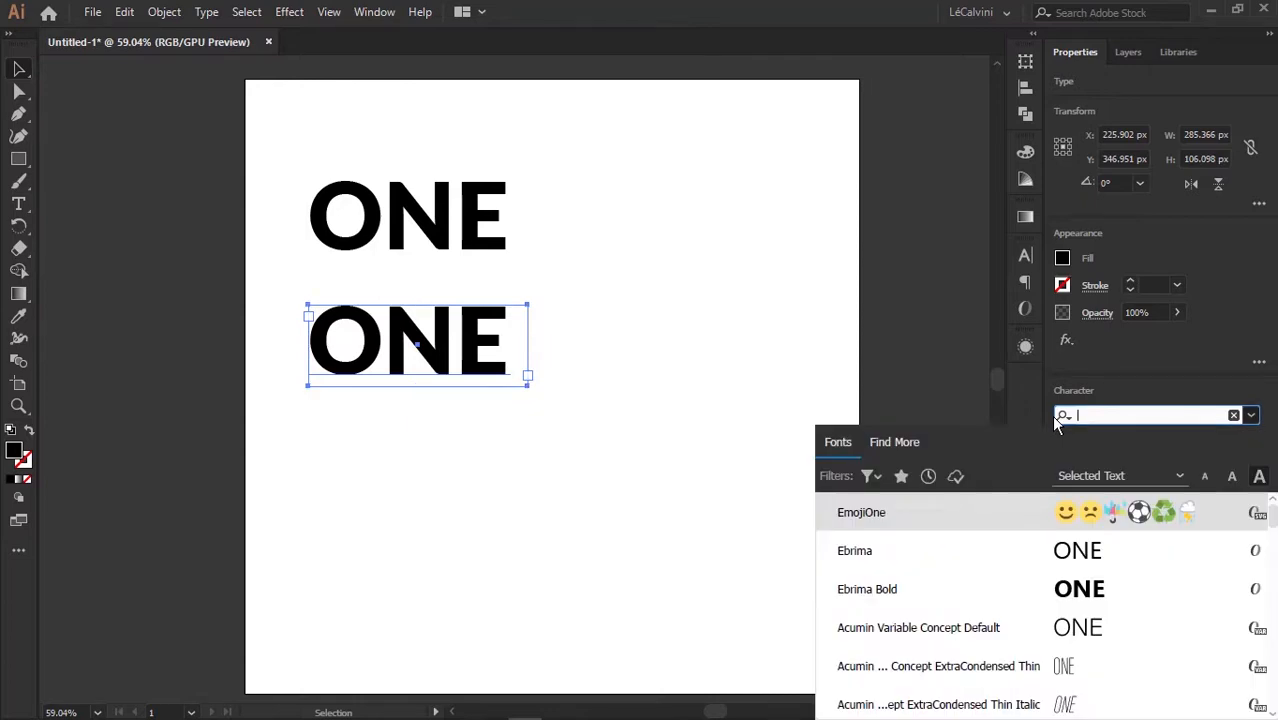
pyautogui.press('BackSpace')
pyautogui.write('ser')
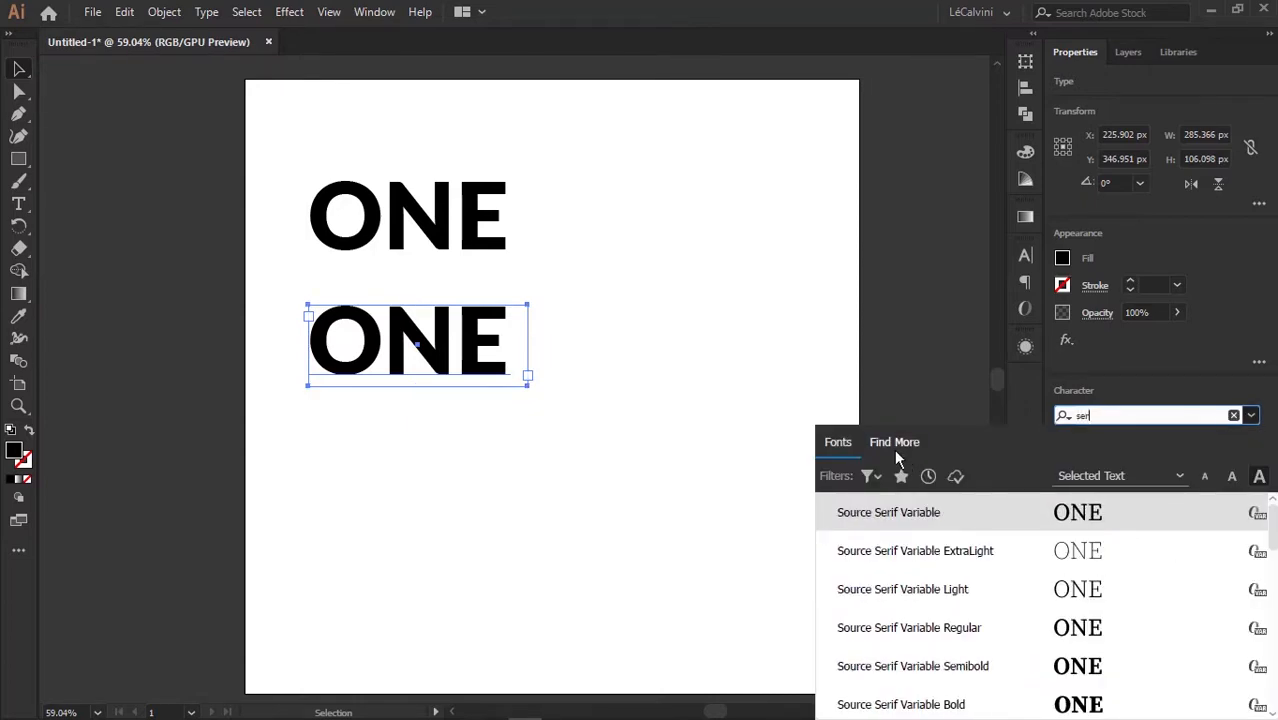
pyautogui.click(958, 525)
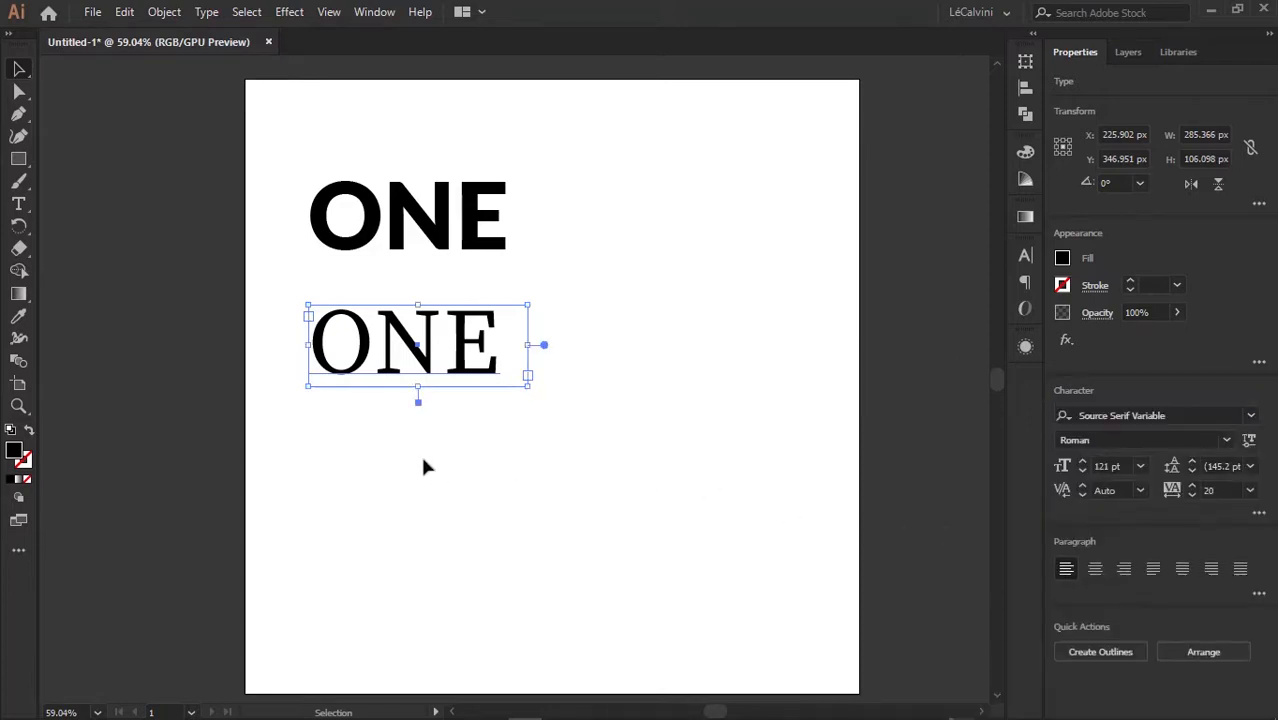
# Replace the lower ONE with the text 1 and shrink its text frame to about 95 x 114 px
pyautogui.doubleClick(447, 352)
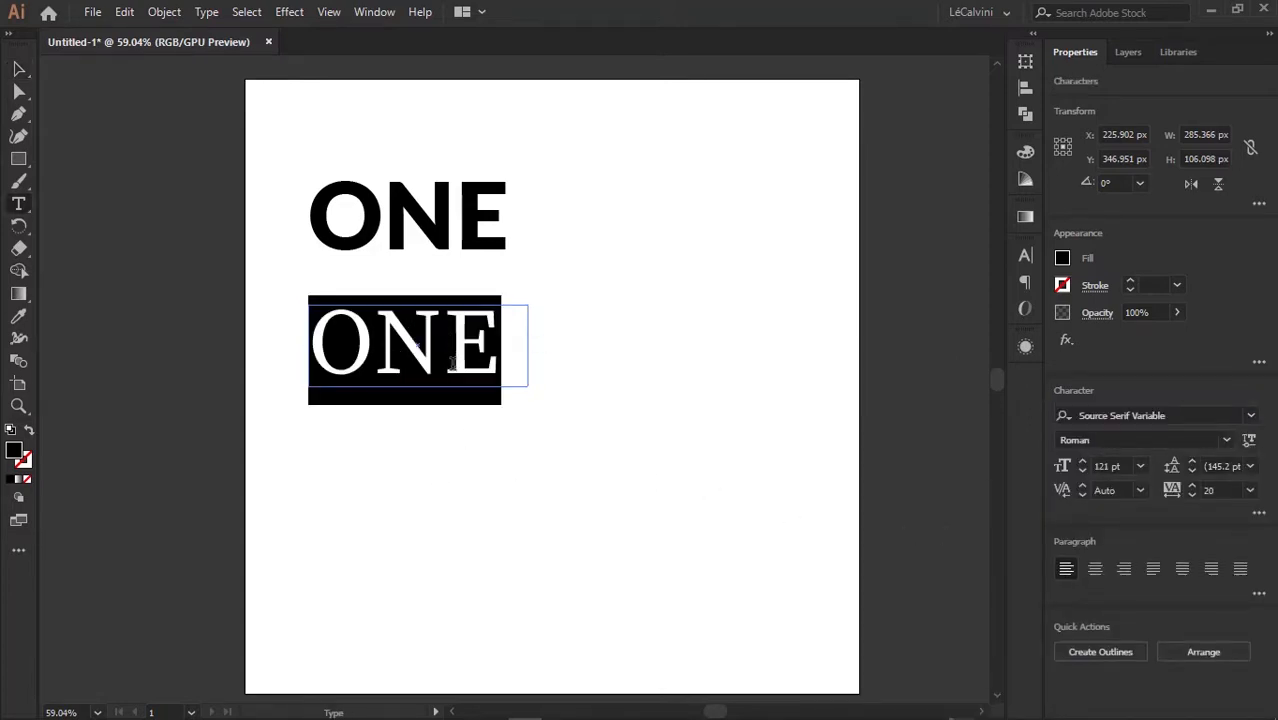
pyautogui.write('1')
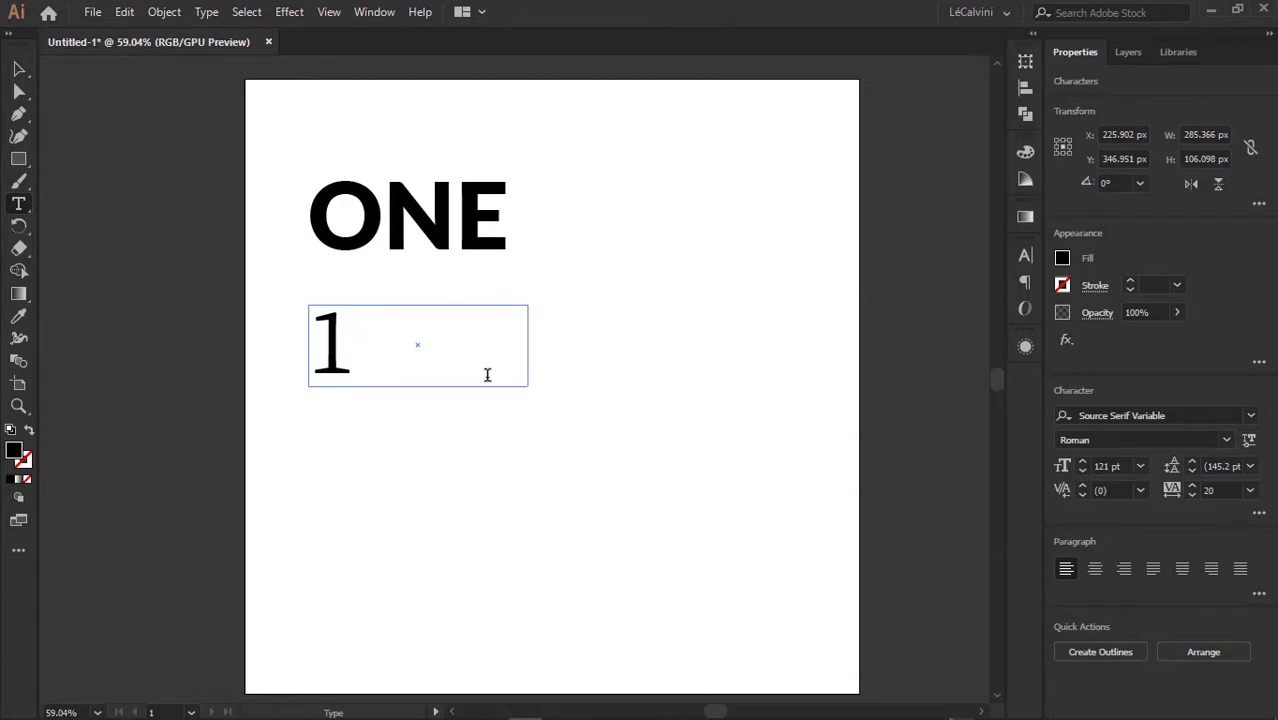
pyautogui.click(598, 406)
pyautogui.press('v')
pyautogui.click(340, 374)
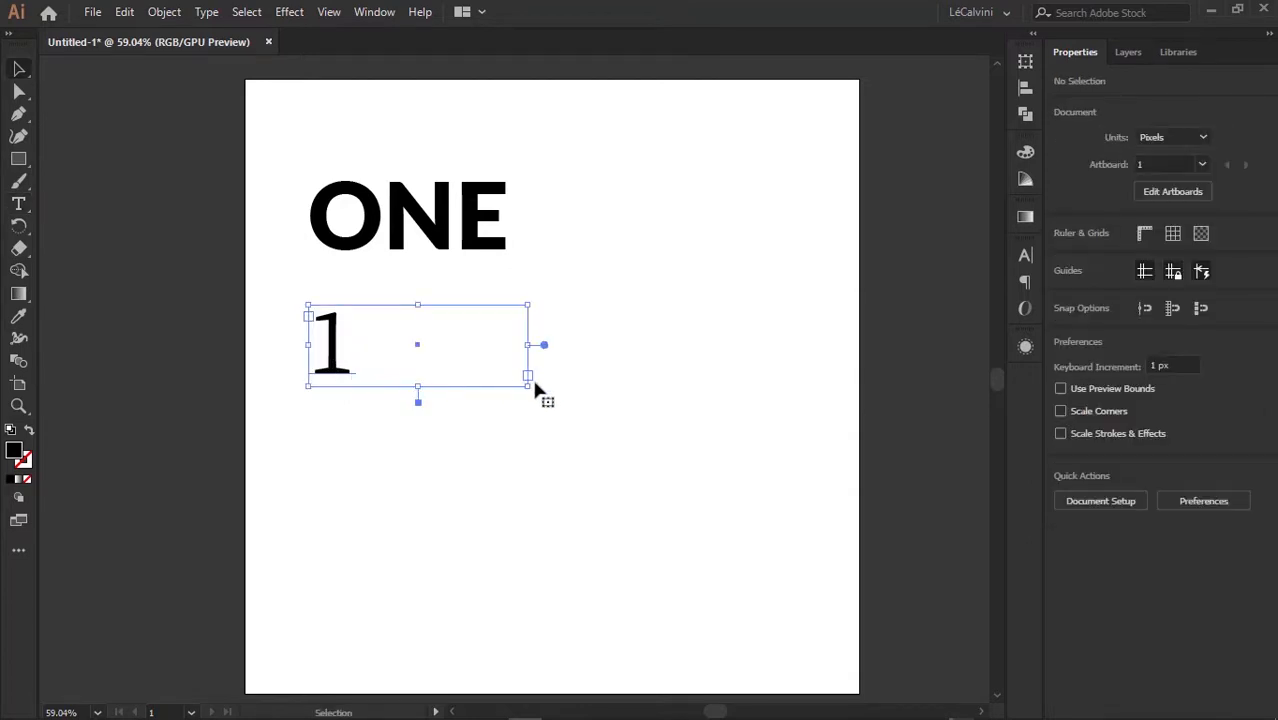
pyautogui.moveTo(530, 382); pyautogui.dragTo(382, 391)
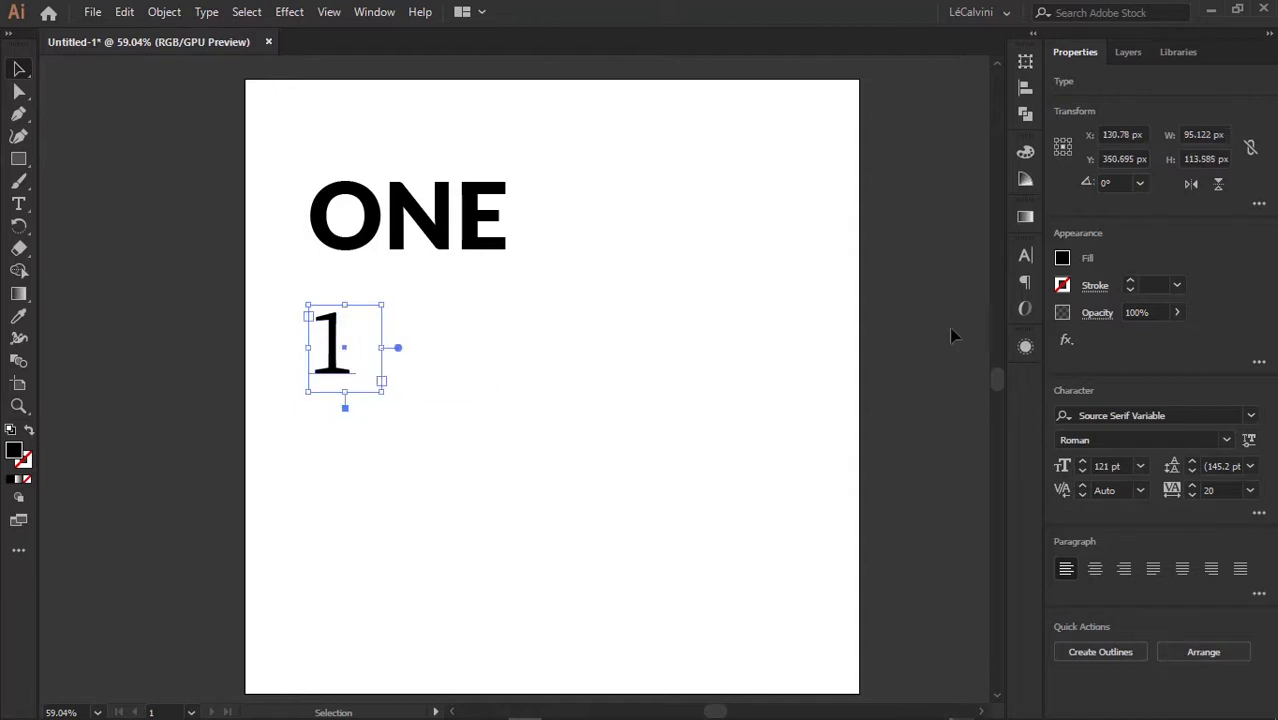
# Set the font style of the 1 to Bold and shift it slightly to the right
pyautogui.click(1226, 440)
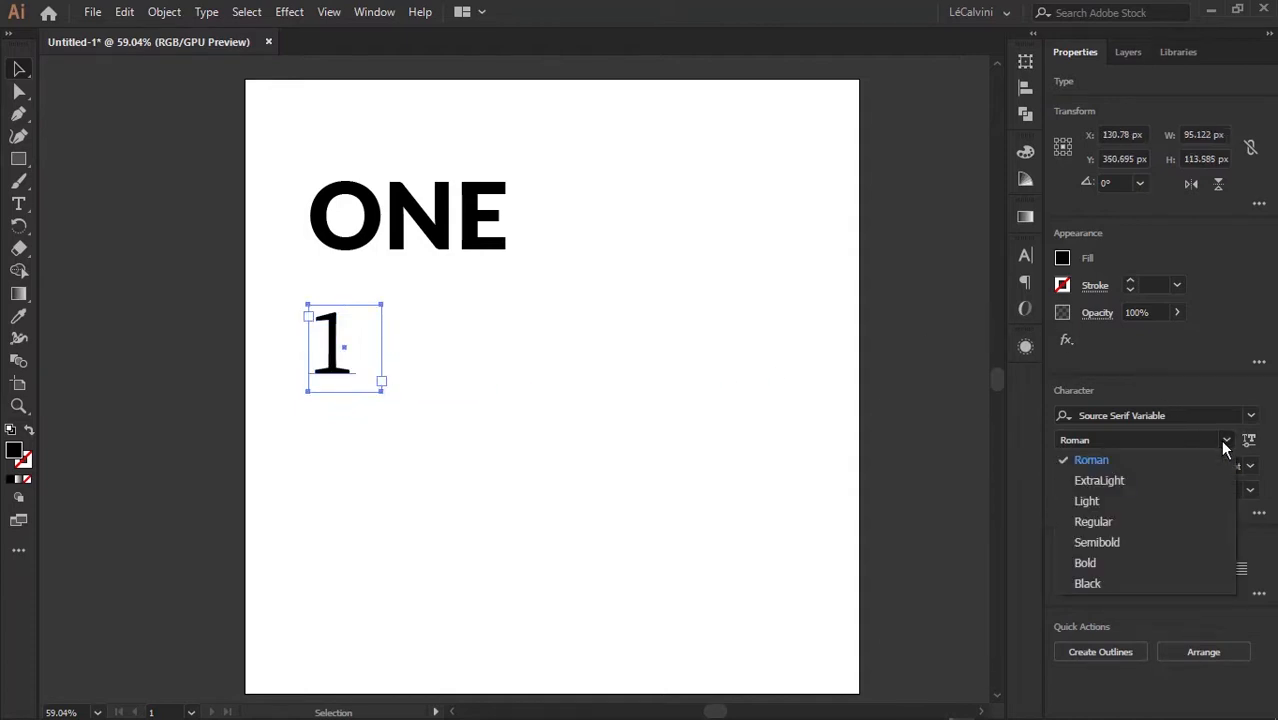
pyautogui.click(1098, 566)
pyautogui.click(517, 434)
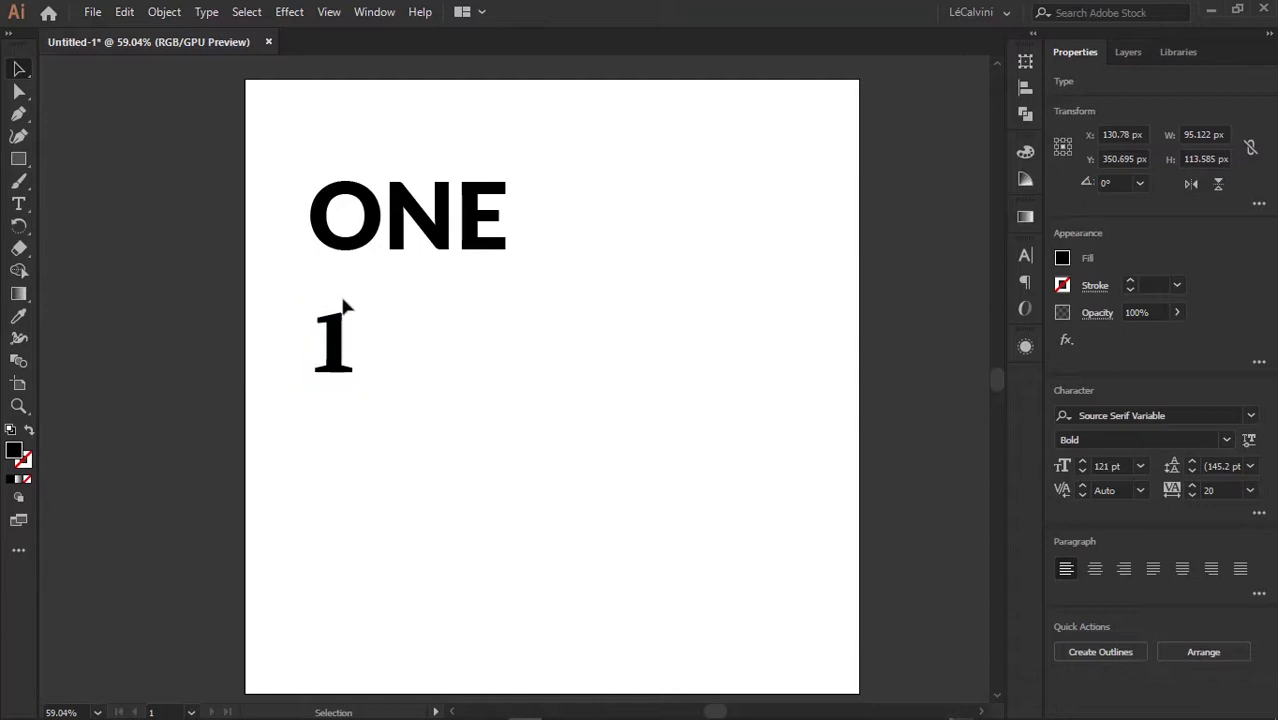
pyautogui.click(311, 337)
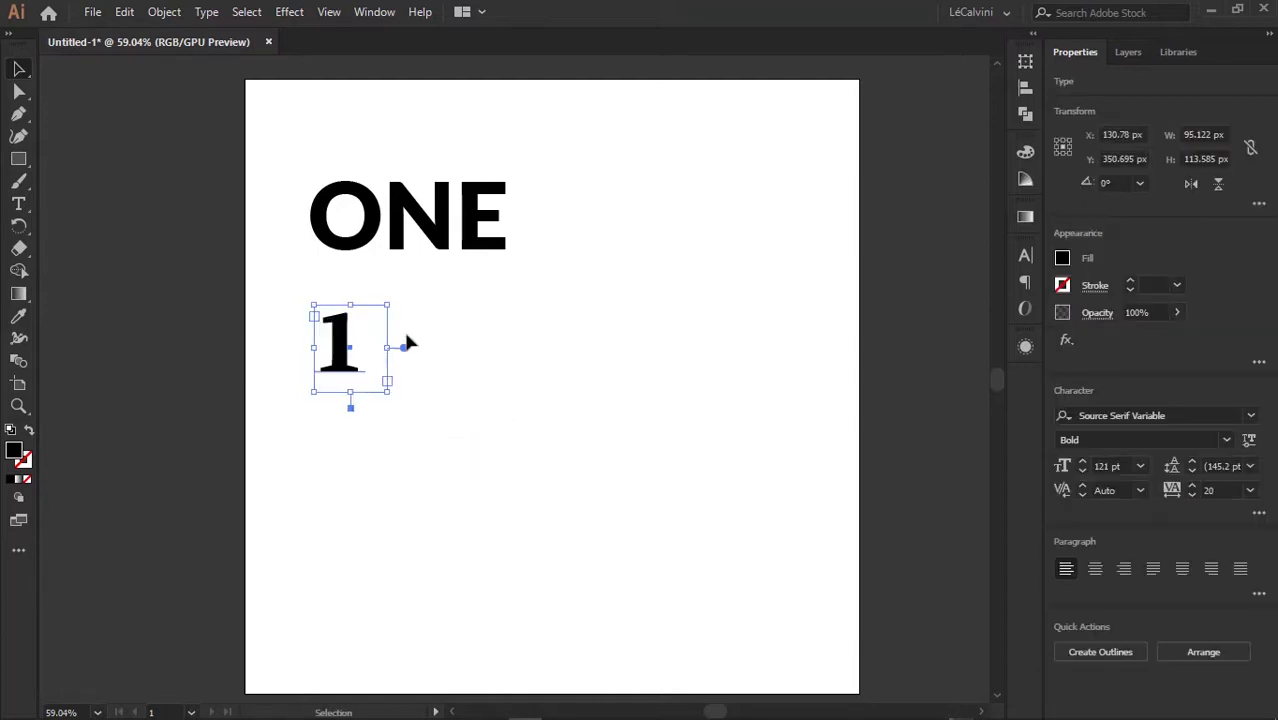
pyautogui.click(465, 436)
# Keep a spare copy of ONE and 1 beside the artboard and convert the pair on the artboard to outlines
pyautogui.hotkey('ctrl', 'a')
pyautogui.moveTo(421, 251); pyautogui.dragTo(455, 268)
pyautogui.rightClick(506, 252)
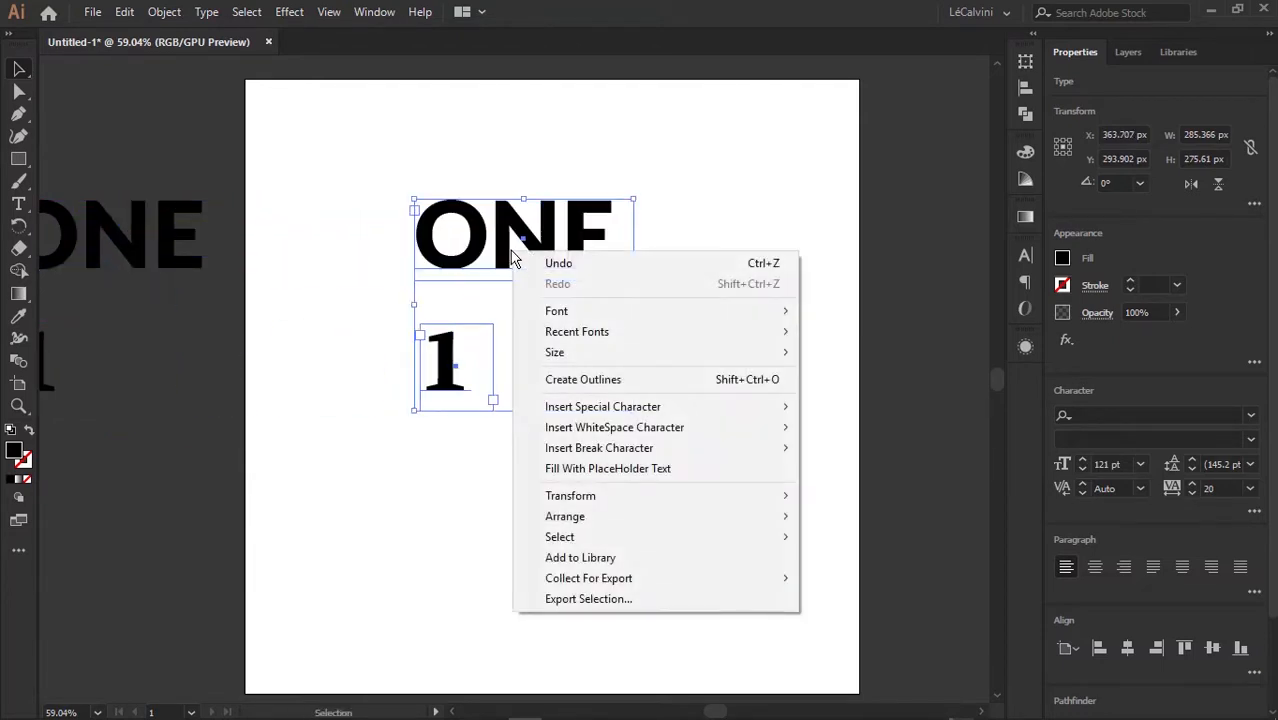
pyautogui.click(598, 383)
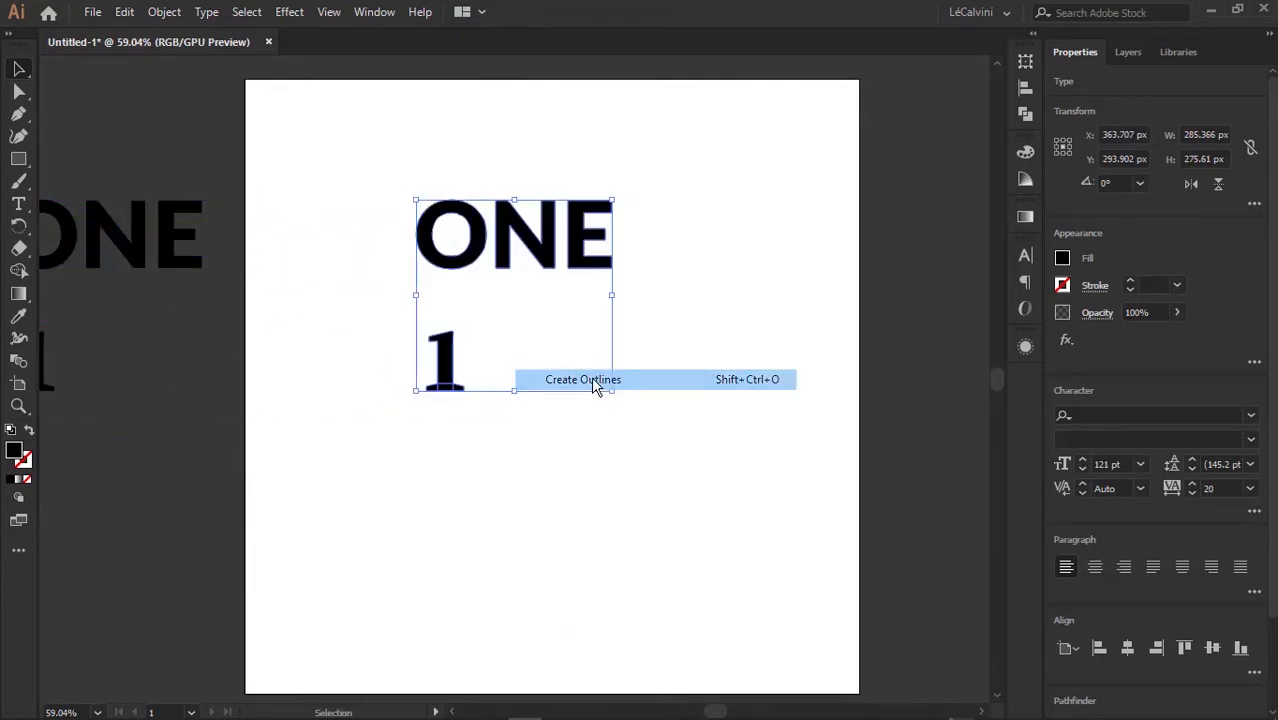
pyautogui.click(528, 456)
# Unite the overlapping pieces of the outlined 1 into a single path with Pathfinder
pyautogui.moveTo(528, 456); pyautogui.dragTo(340, 338)
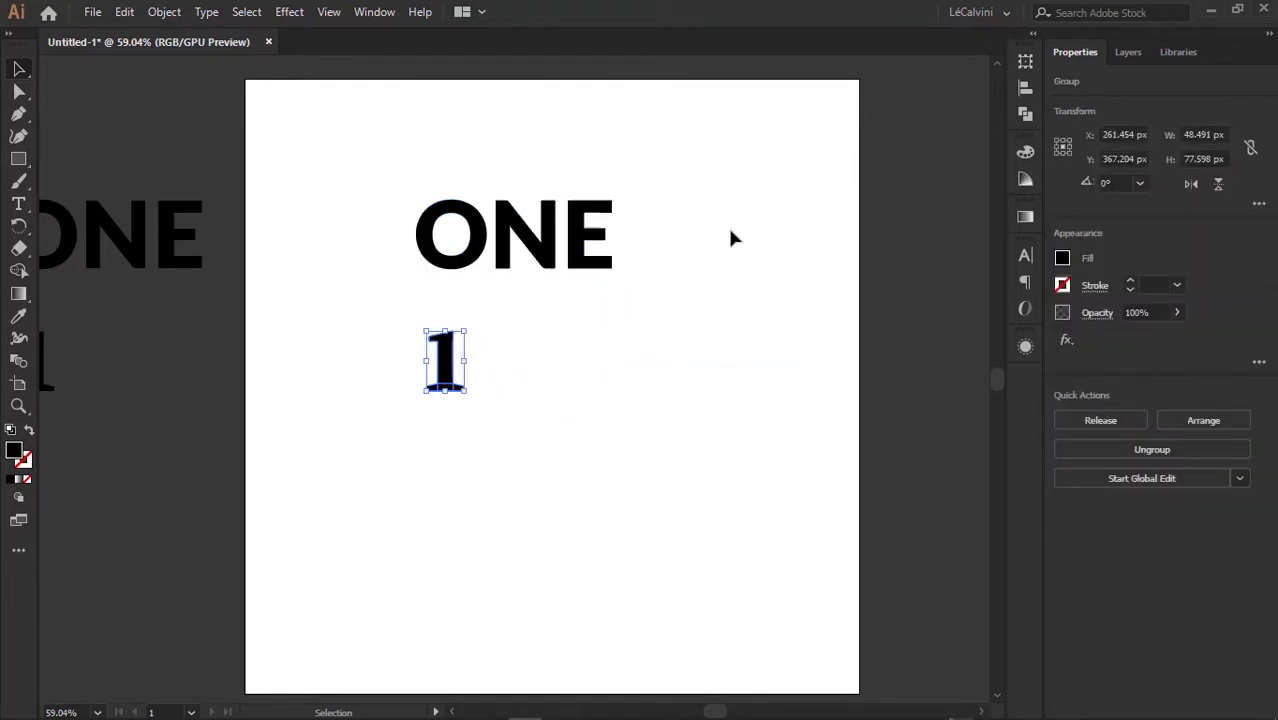
pyautogui.click(1022, 113)
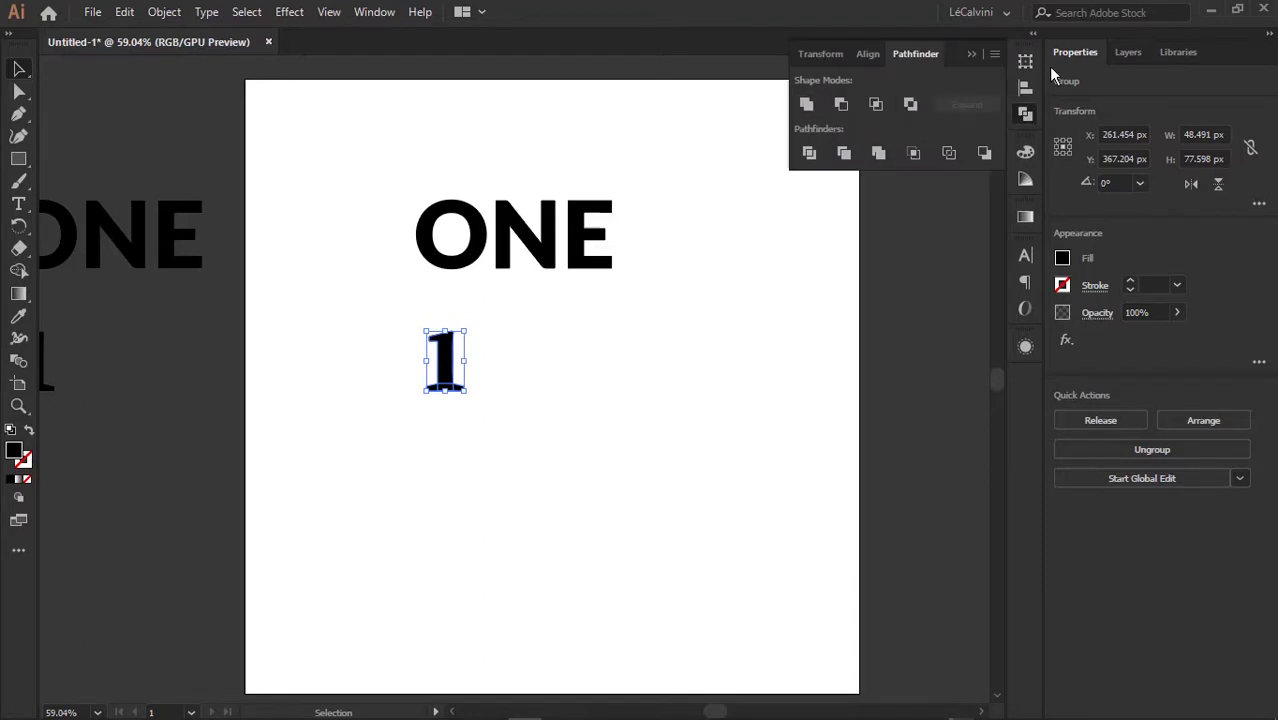
pyautogui.click(374, 12)
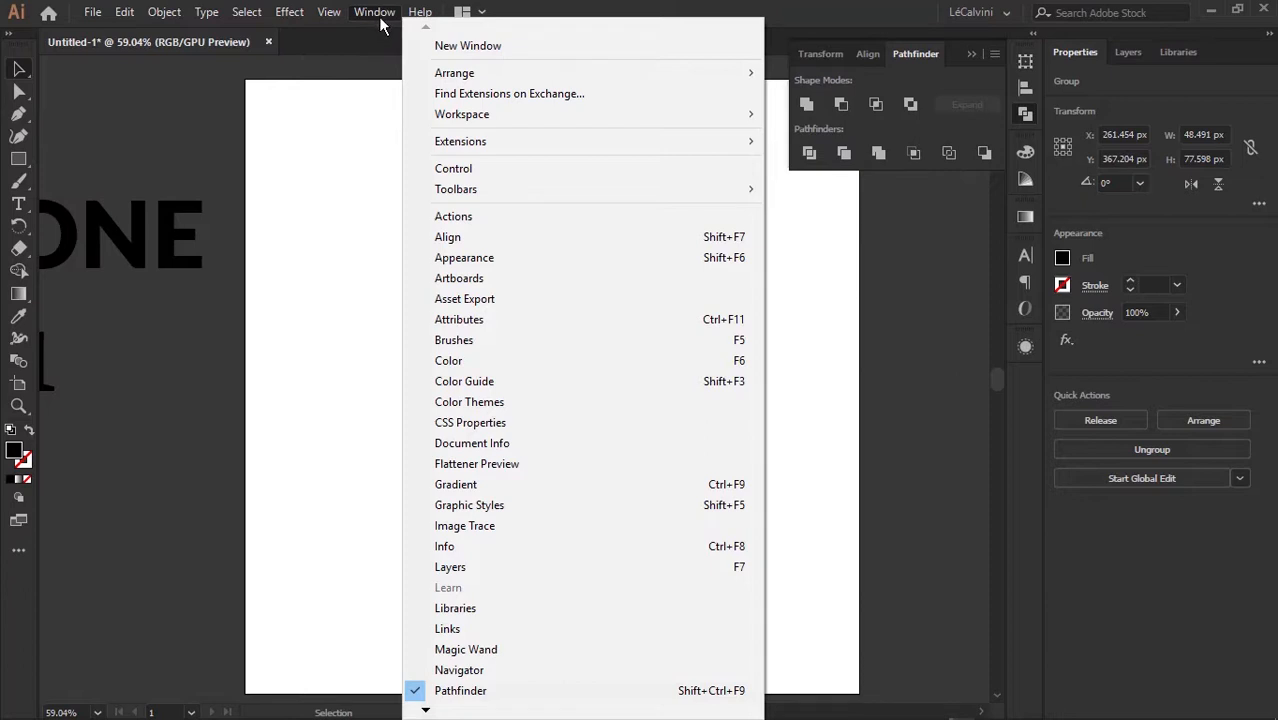
pyautogui.click(460, 692)
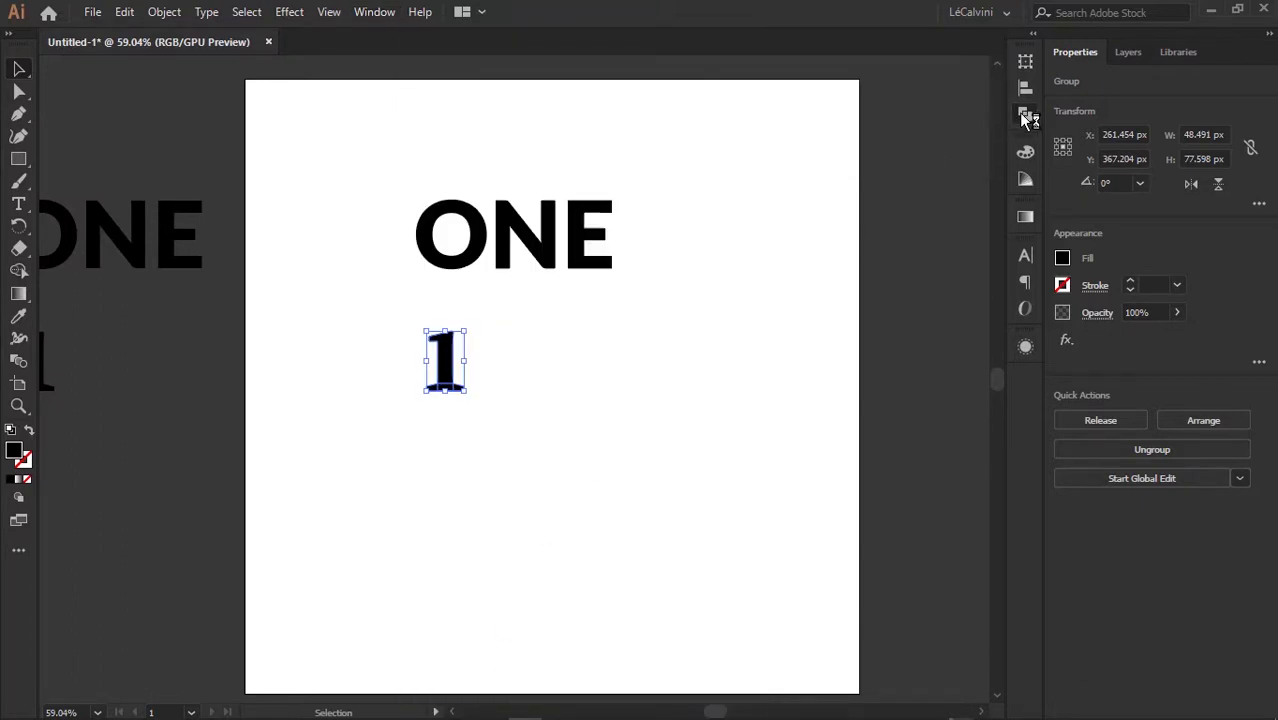
pyautogui.click(1025, 113)
pyautogui.click(817, 104)
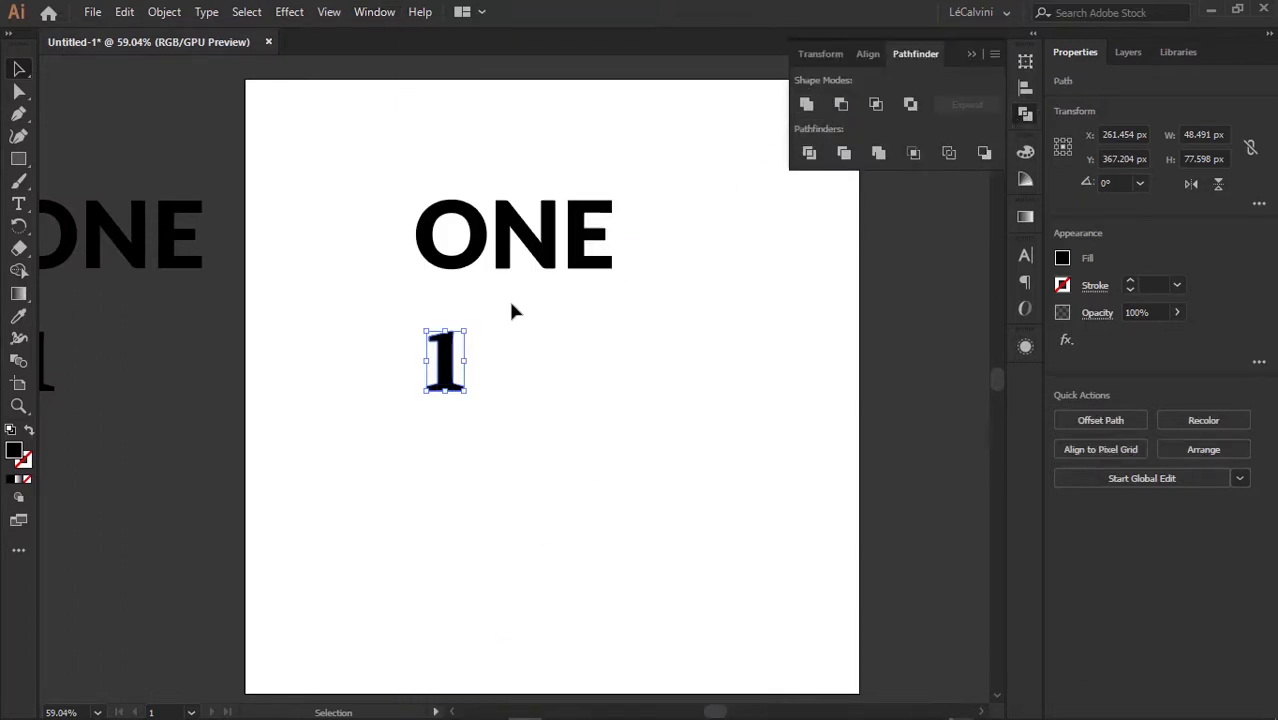
# Ungroup the outlined word ONE into separate letters
pyautogui.click(609, 260)
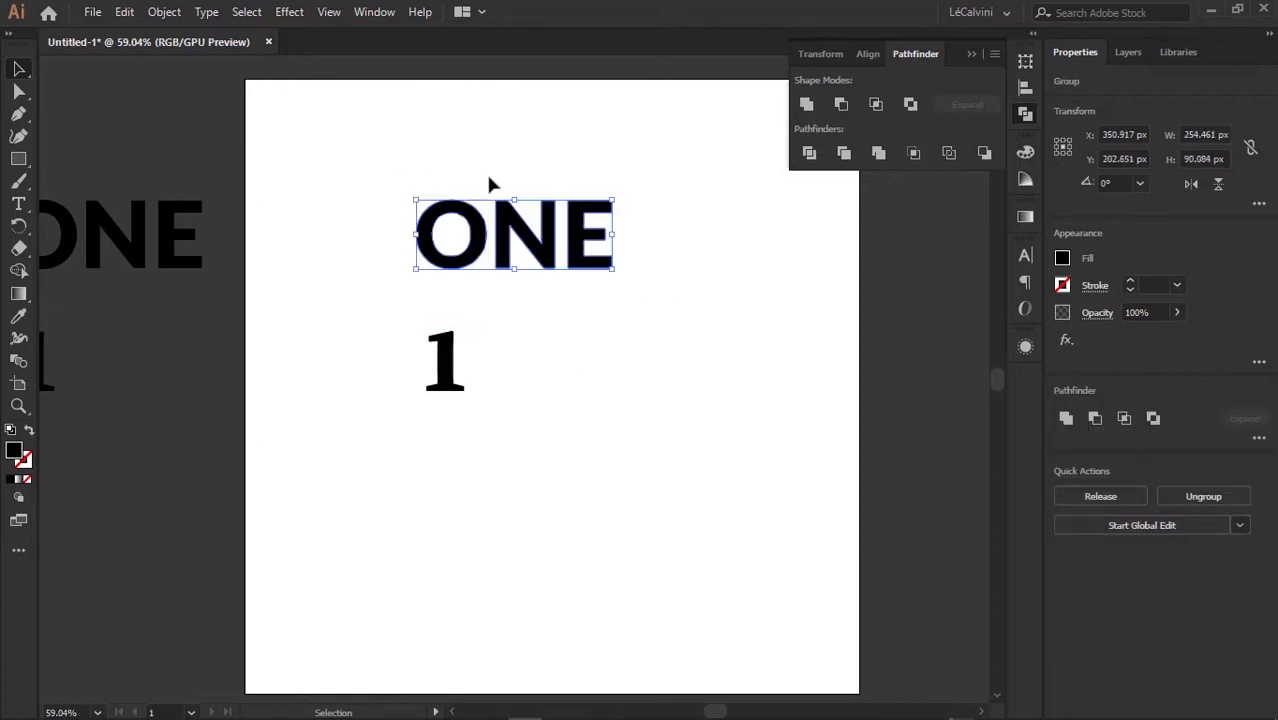
pyautogui.rightClick(505, 231)
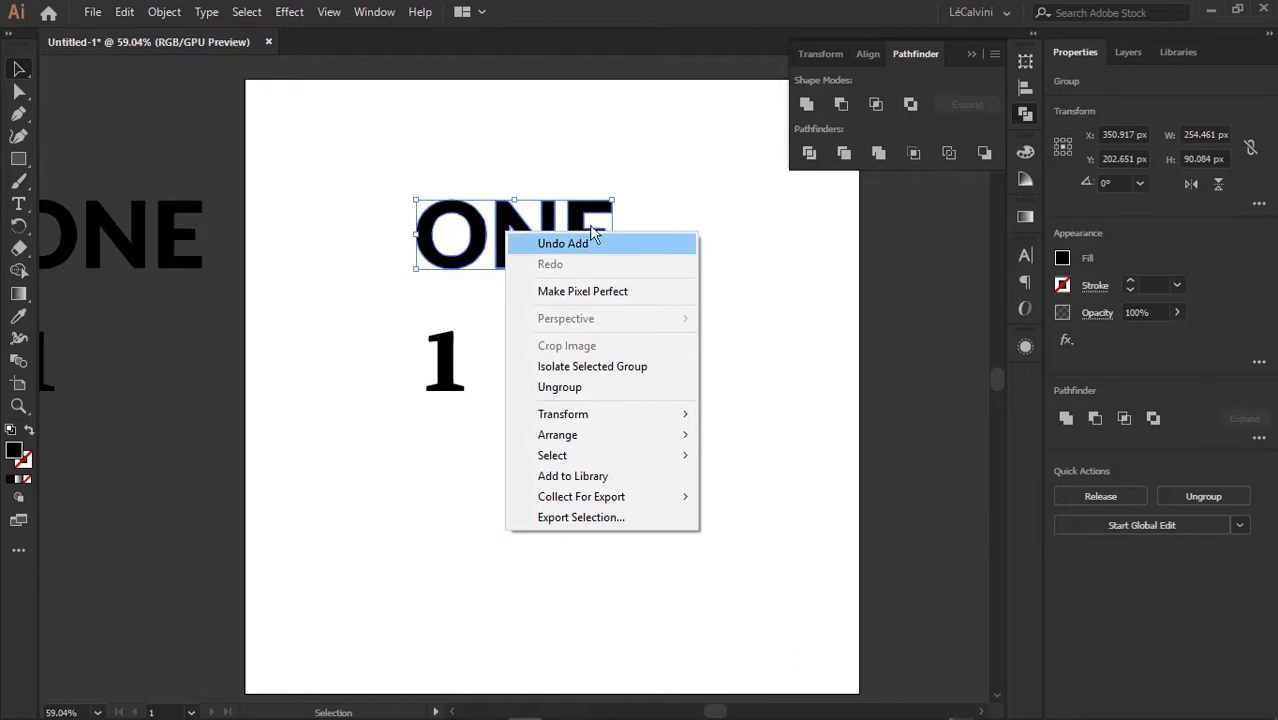
pyautogui.click(585, 388)
pyautogui.click(655, 322)
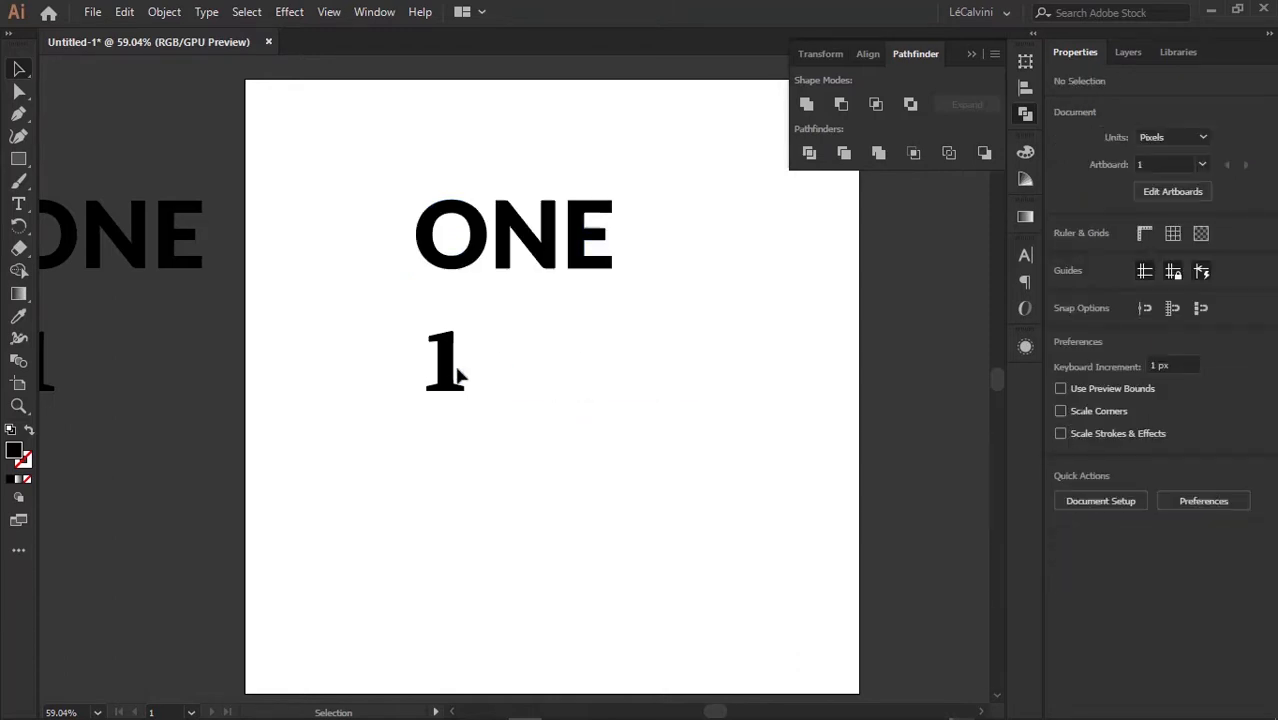
# Place the 1 over the N of ONE, enlarge it to about 106 x 170 px and raise it so its base overlaps the N's foot
pyautogui.moveTo(459, 340); pyautogui.dragTo(521, 234)
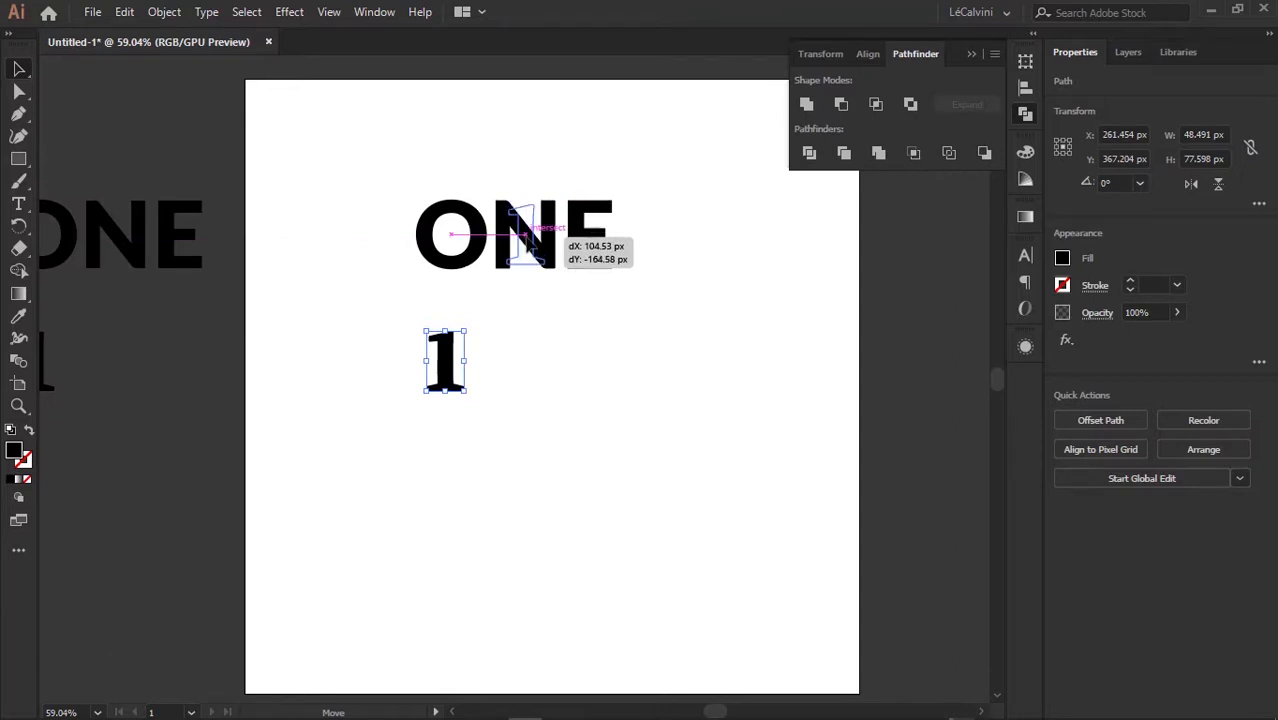
pyautogui.moveTo(527, 240); pyautogui.dragTo(568, 162)
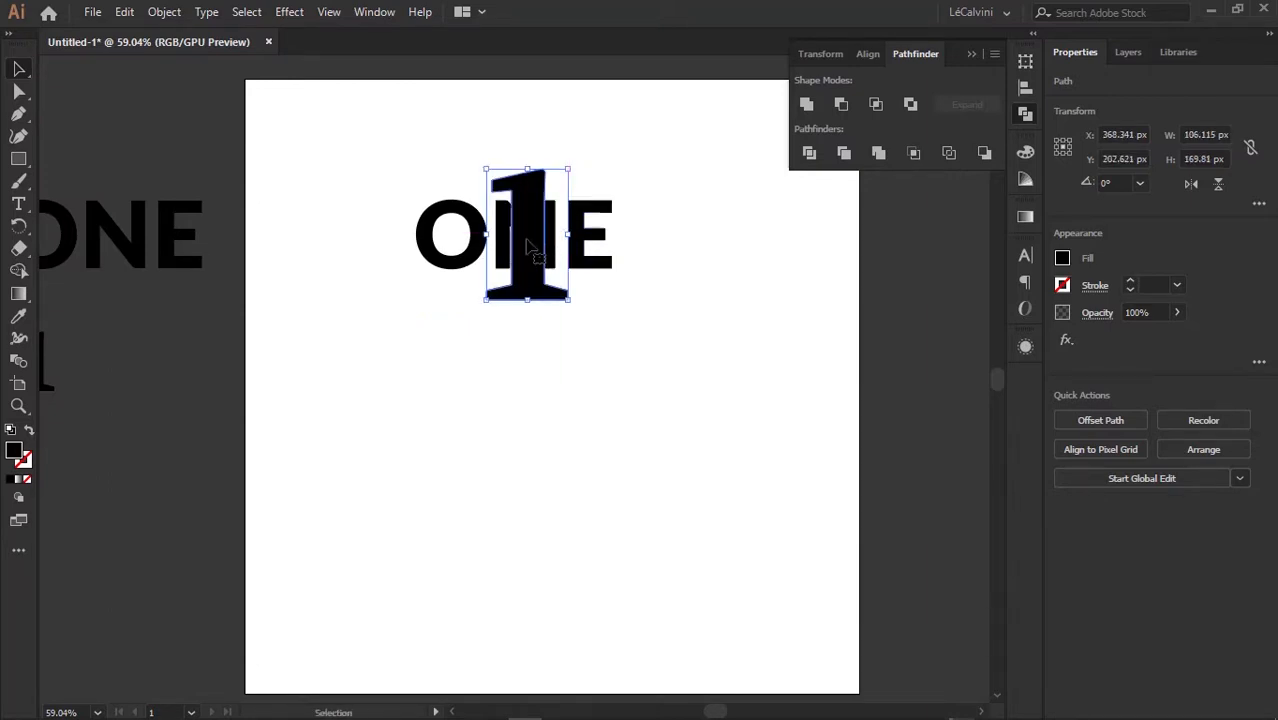
pyautogui.moveTo(530, 232); pyautogui.dragTo(528, 208)
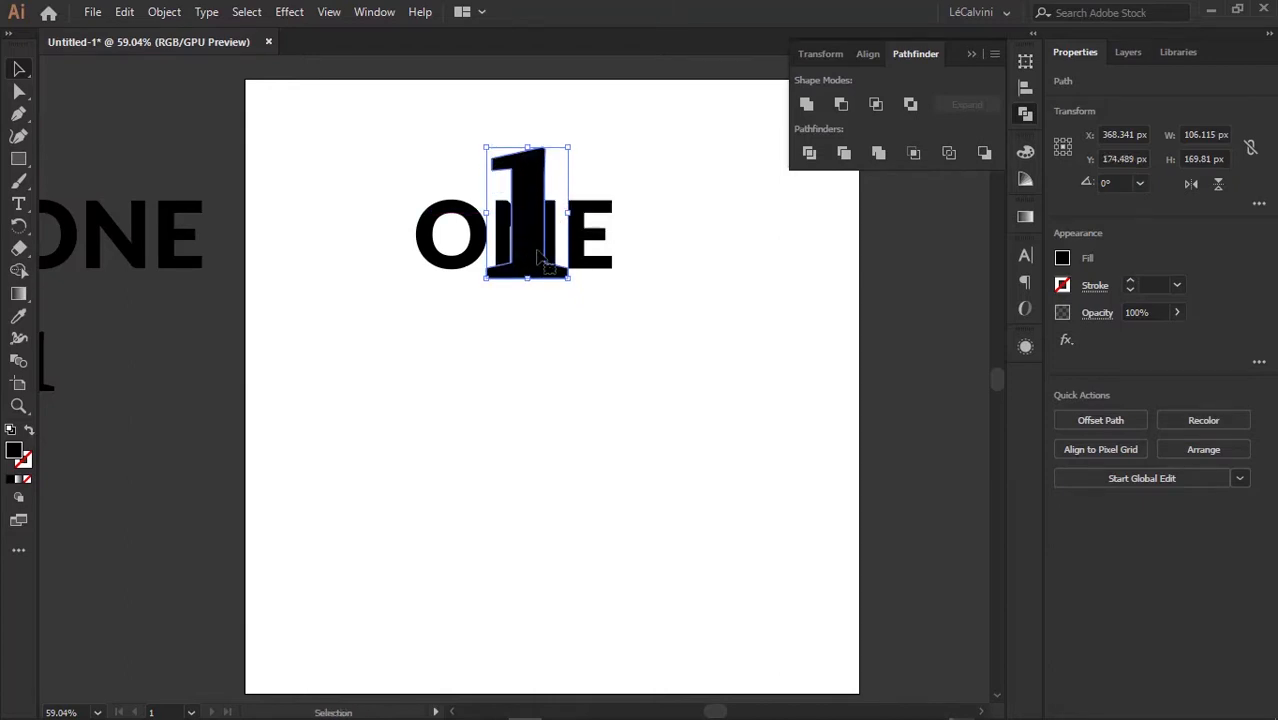
pyautogui.moveTo(527, 216); pyautogui.dragTo(529, 219)
# Shift the 1 slightly left so its stem lines up with the inner edge of the N's left stem
pyautogui.moveTo(556, 322); pyautogui.dragTo(512, 183)
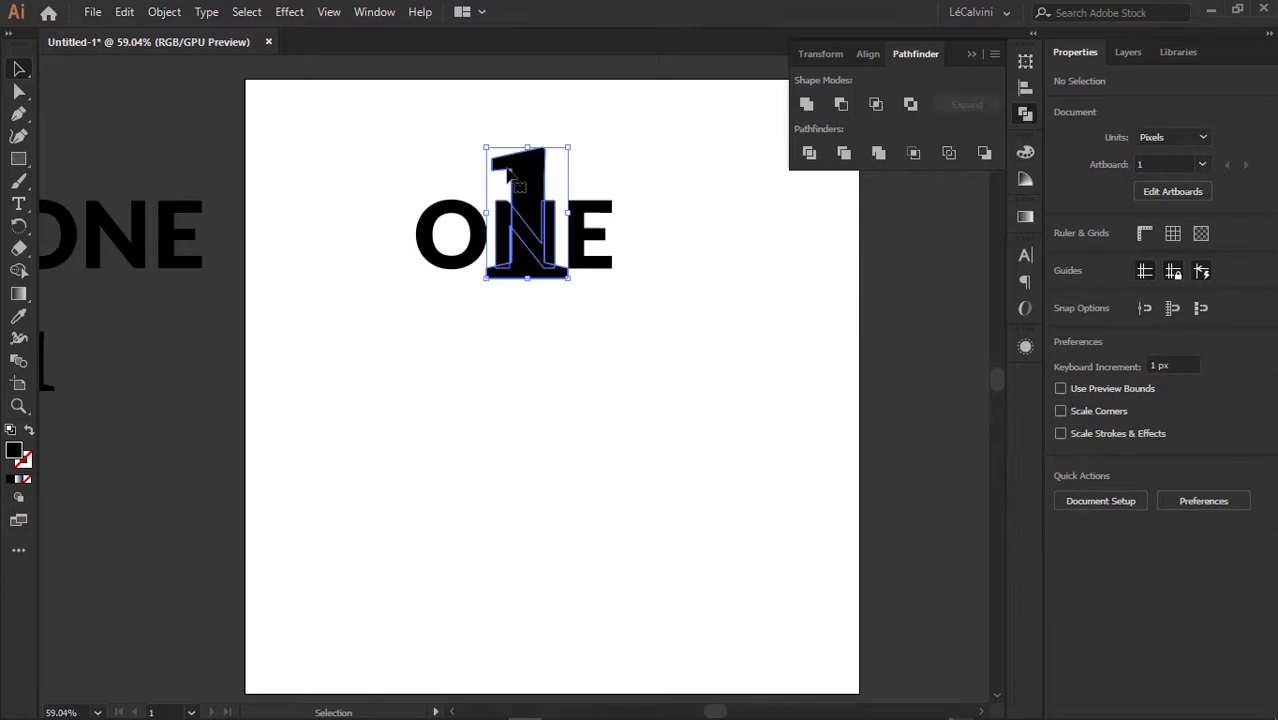
pyautogui.click(532, 320)
pyautogui.press('z')
pyautogui.moveTo(528, 248); pyautogui.dragTo(542, 305)
pyautogui.press('v')
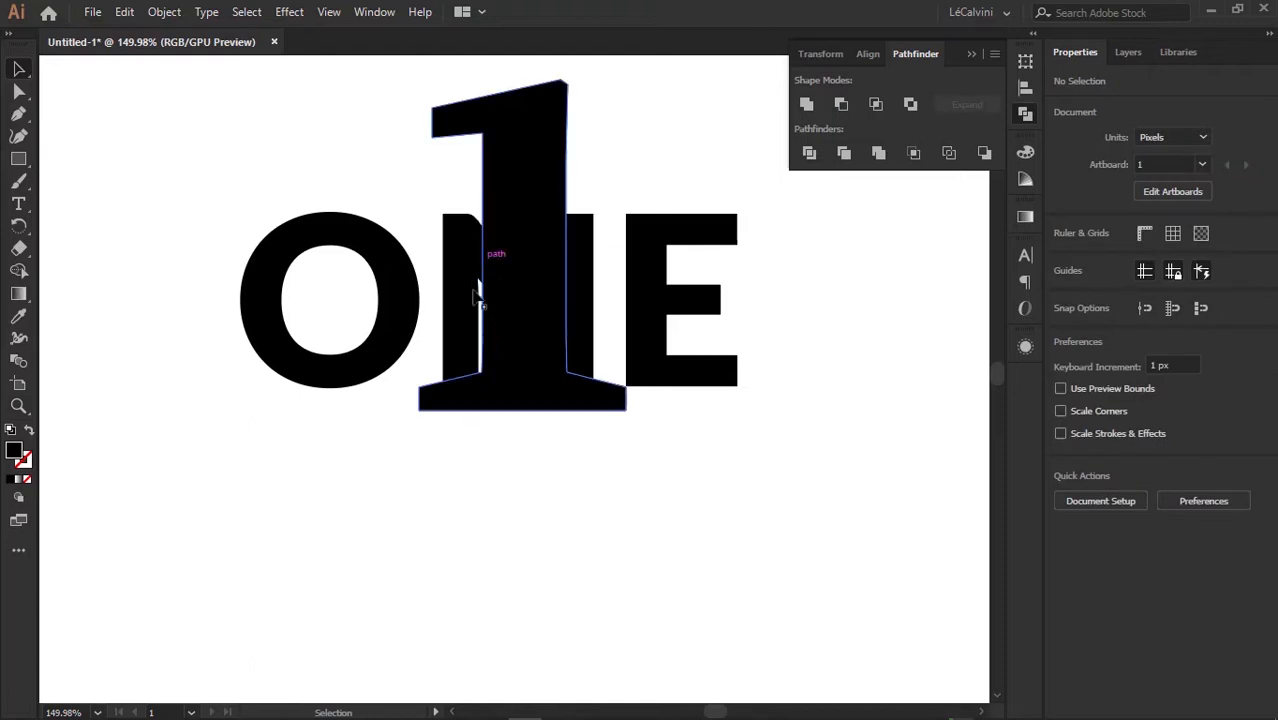
pyautogui.click(528, 236)
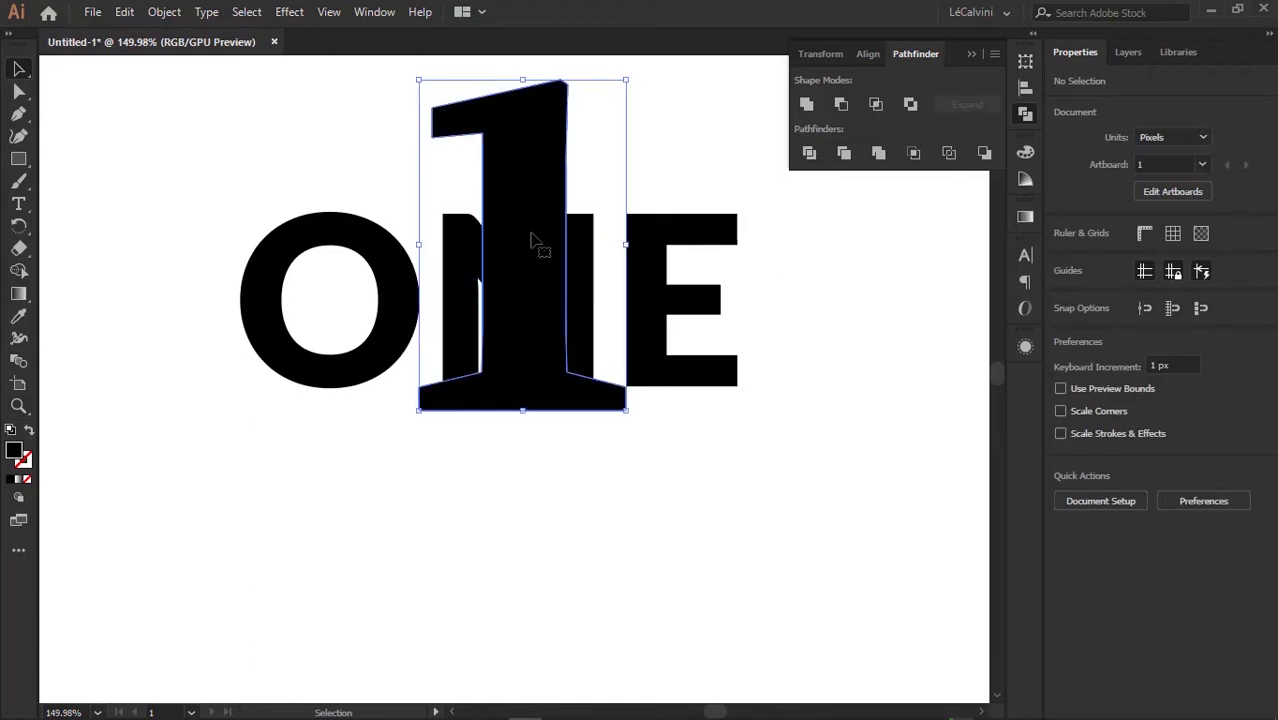
pyautogui.moveTo(525, 220); pyautogui.dragTo(518, 213)
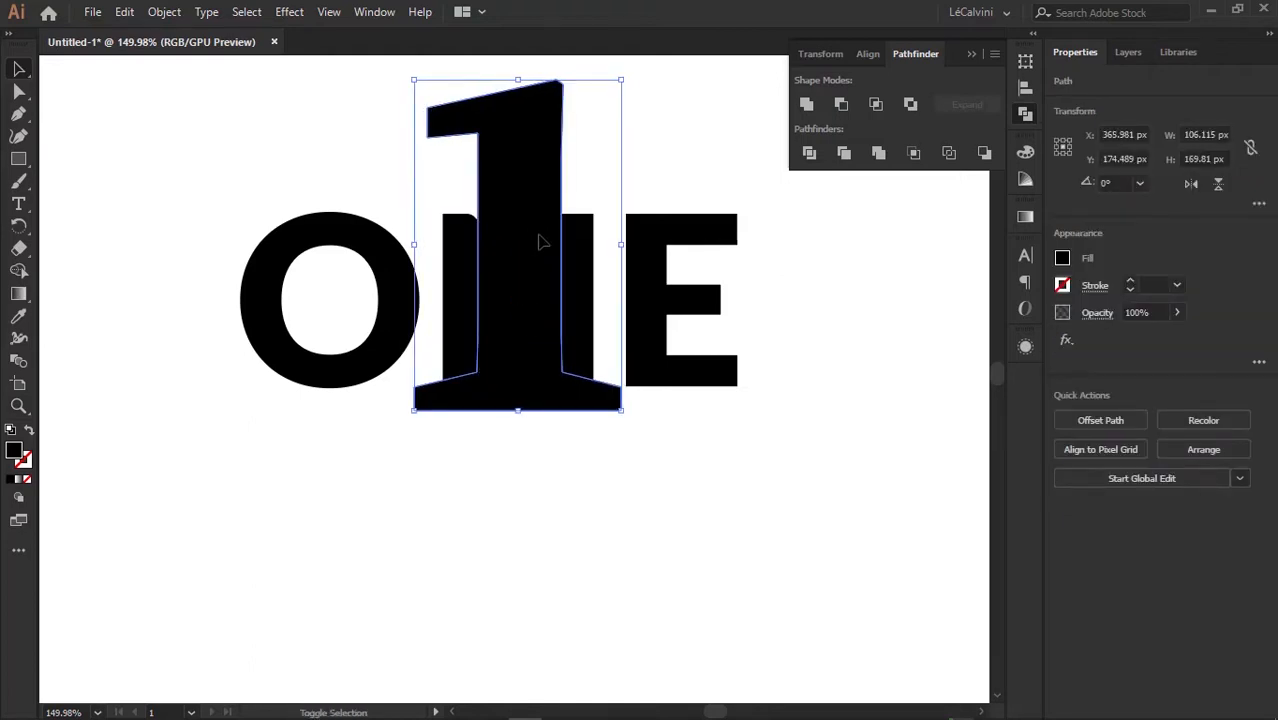
pyautogui.click(435, 169)
pyautogui.moveTo(508, 289); pyautogui.dragTo(512, 292)
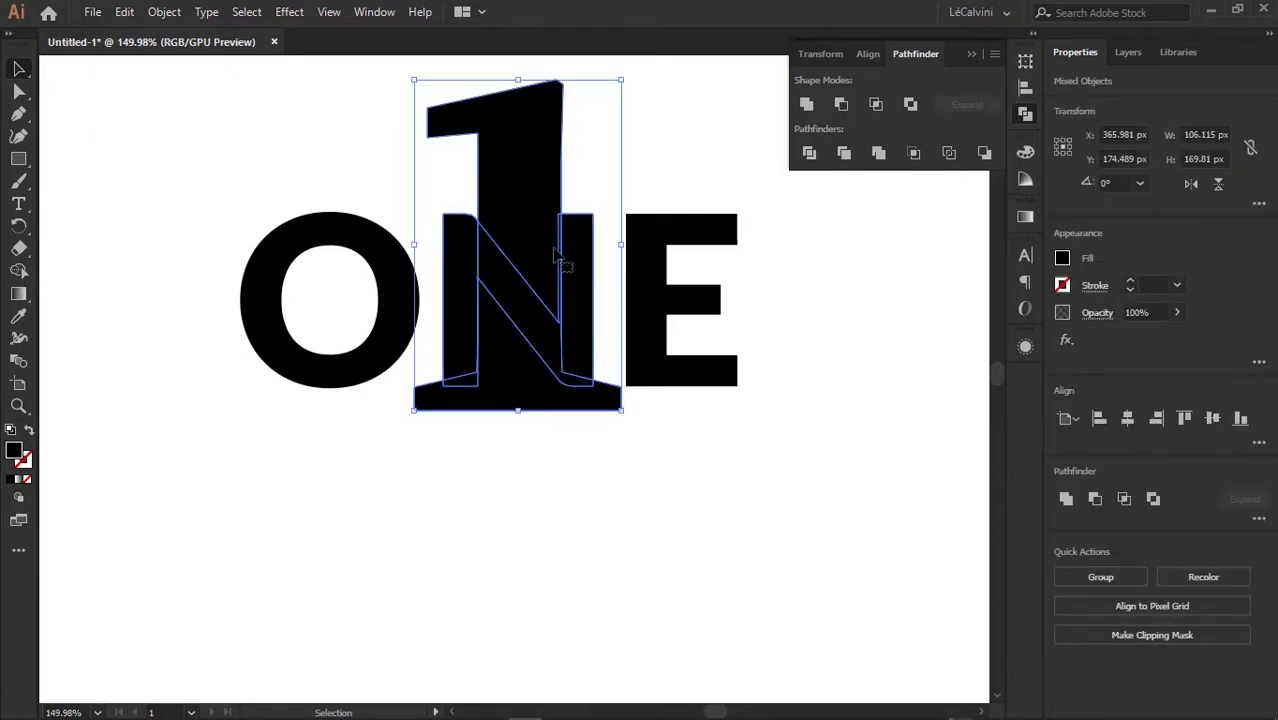
# Place a copy of the combined ONE and 1 artwork about 238 px directly below the original
pyautogui.press('z')
pyautogui.moveTo(571, 277); pyautogui.dragTo(513, 279)
pyautogui.press('v')
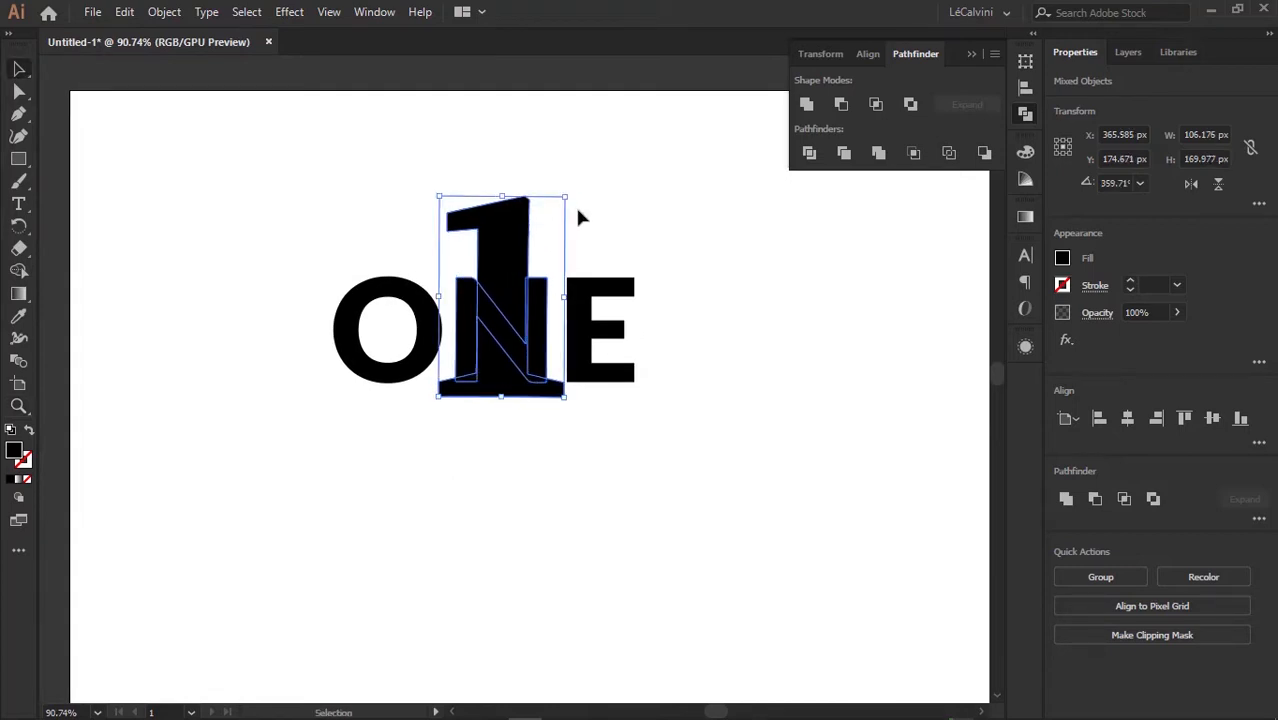
pyautogui.press('a')
pyautogui.press('v')
pyautogui.click(603, 226)
pyautogui.press('z')
pyautogui.moveTo(603, 226); pyautogui.dragTo(548, 191)
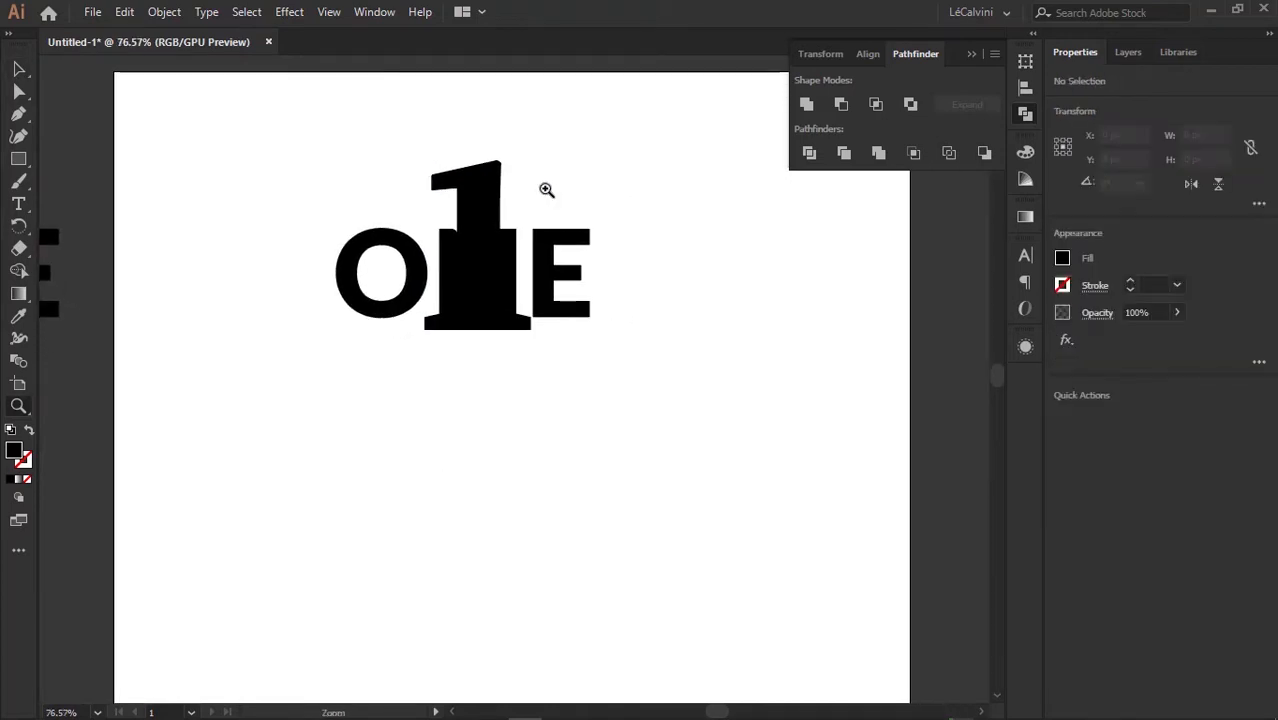
pyautogui.press('v')
pyautogui.moveTo(618, 371); pyautogui.dragTo(322, 192)
pyautogui.press('space')
pyautogui.moveTo(522, 407); pyautogui.dragTo(528, 303)
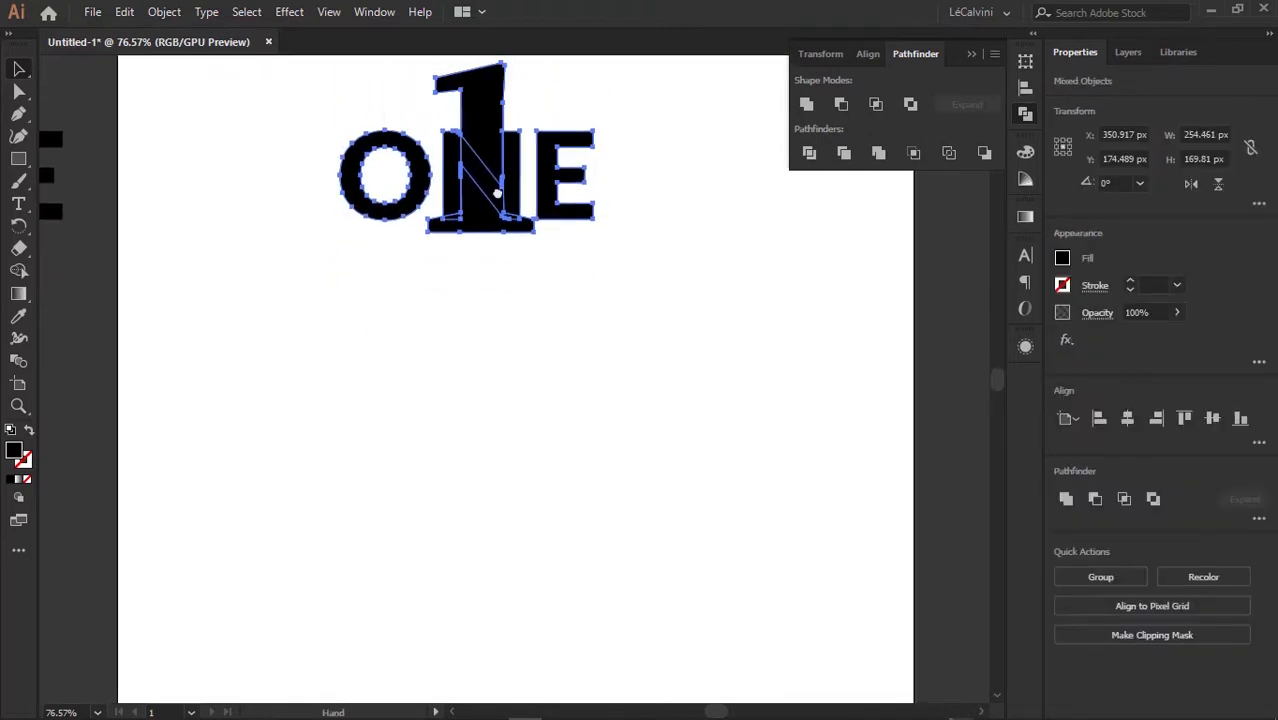
pyautogui.moveTo(530, 181); pyautogui.dragTo(533, 415)
pyautogui.click(645, 291)
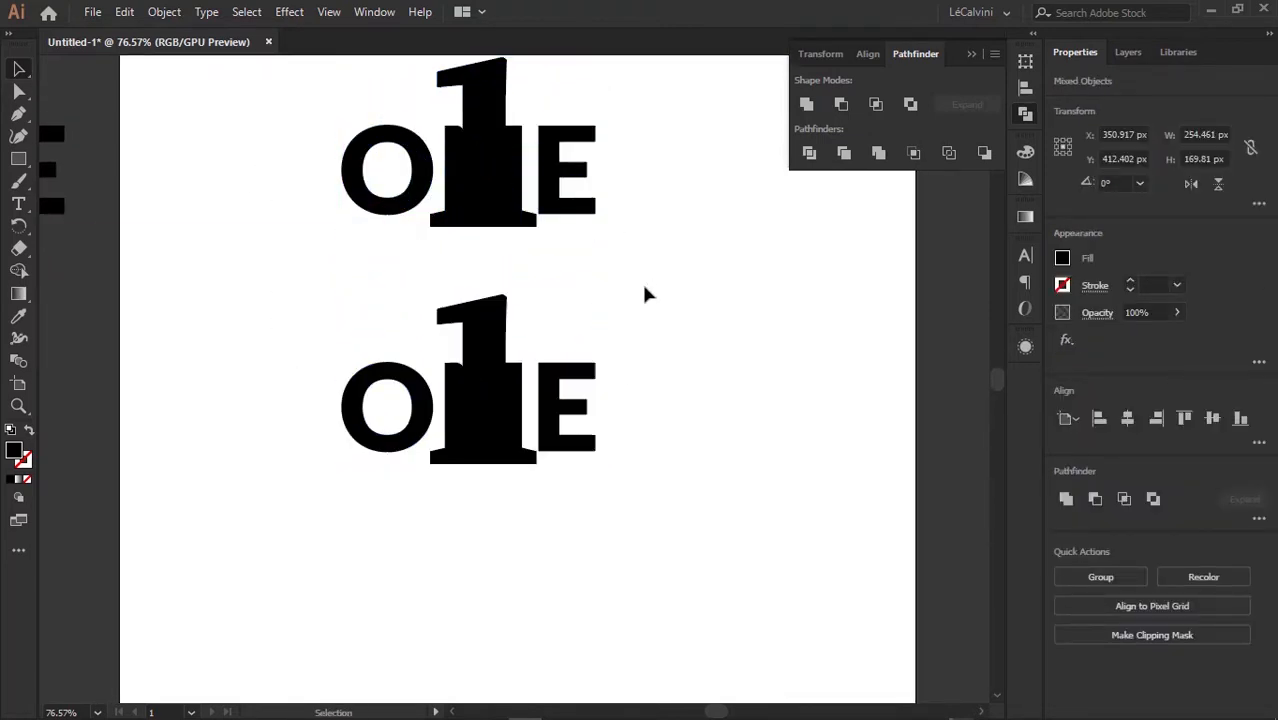
# Try the Divide and Trim pathfinders on the 1 and N of the lower copy, undo each, and apply Merge to them
pyautogui.moveTo(659, 522); pyautogui.dragTo(330, 310)
pyautogui.moveTo(400, 246); pyautogui.dragTo(455, 325)
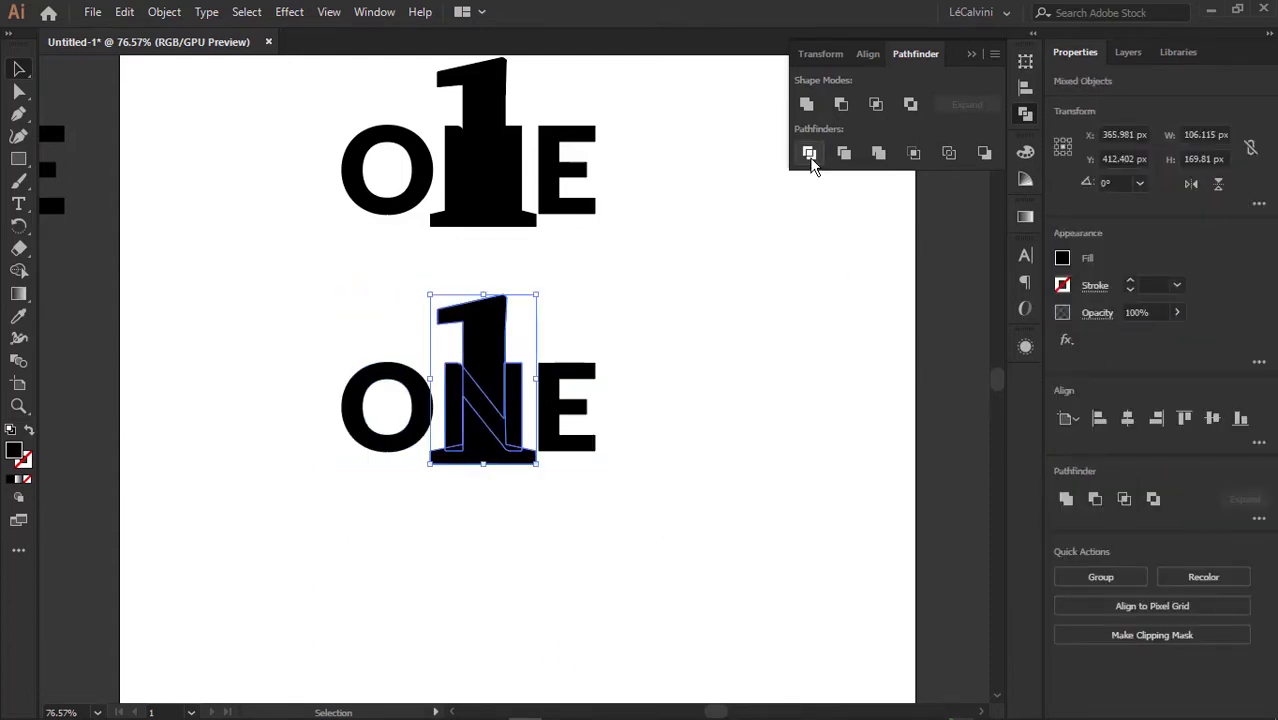
pyautogui.click(810, 154)
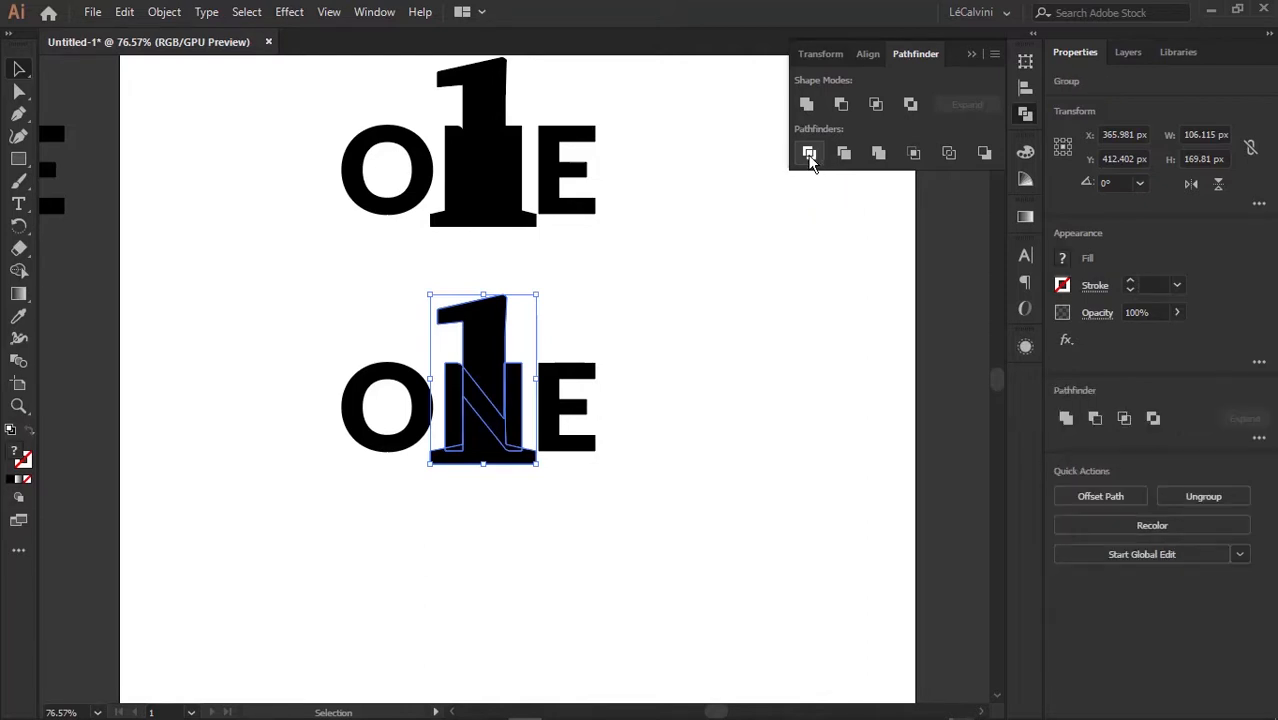
pyautogui.hotkey('ctrl', 'z')
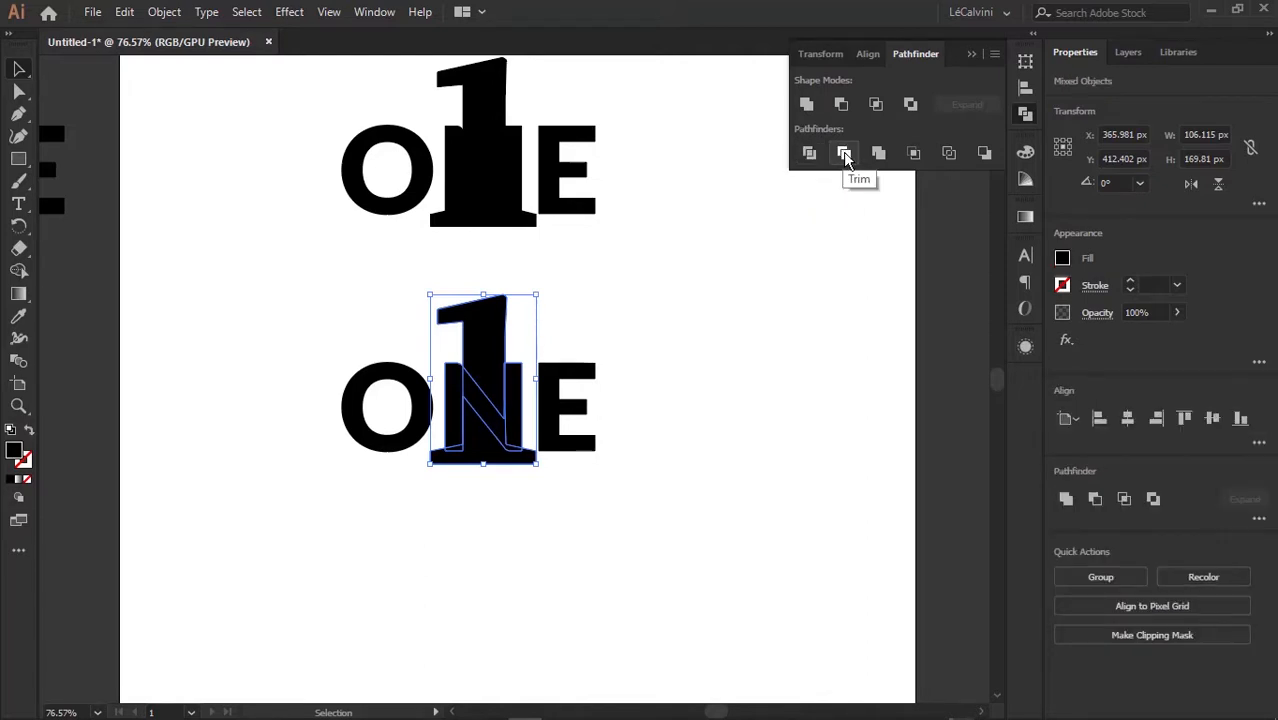
pyautogui.click(845, 155)
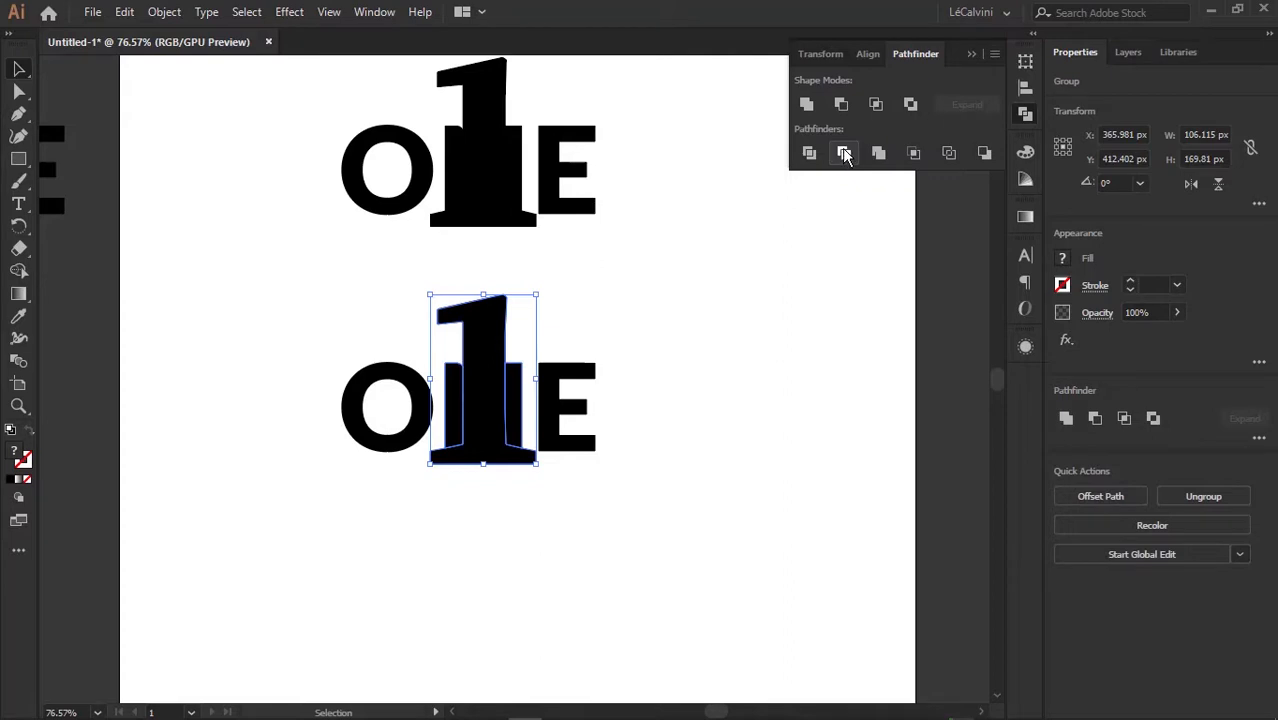
pyautogui.hotkey('ctrl', 'z')
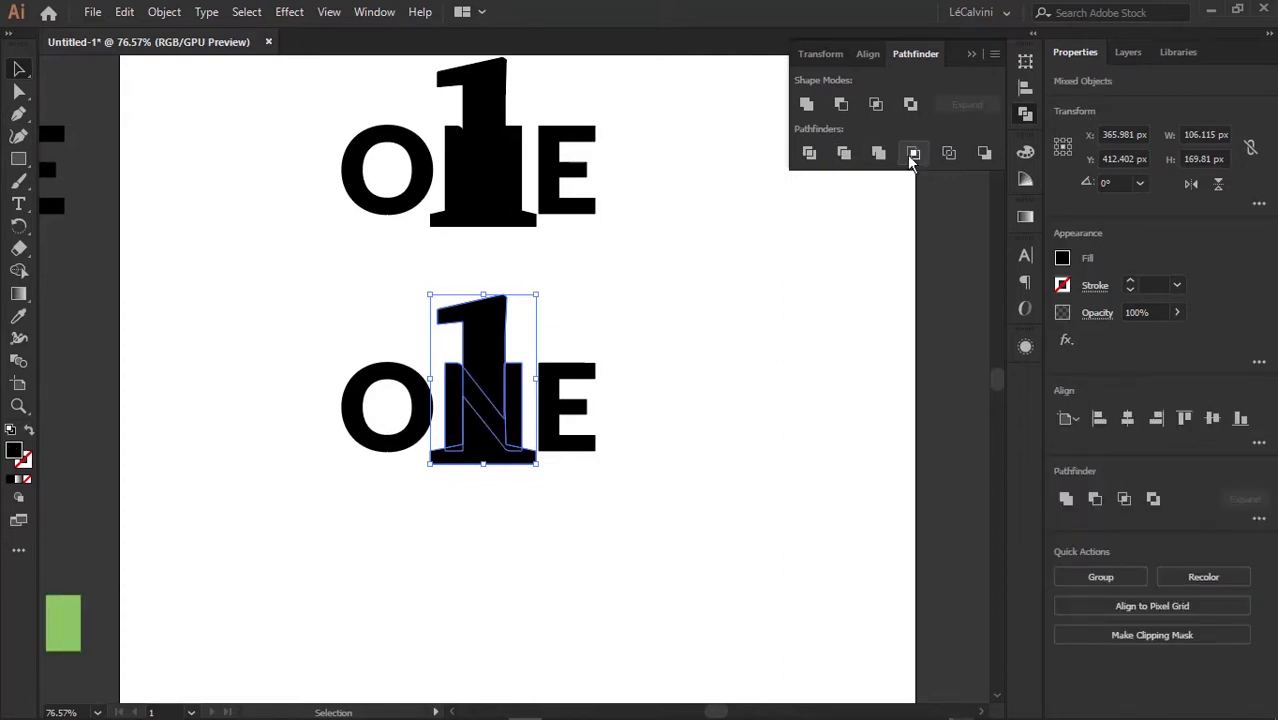
pyautogui.click(878, 155)
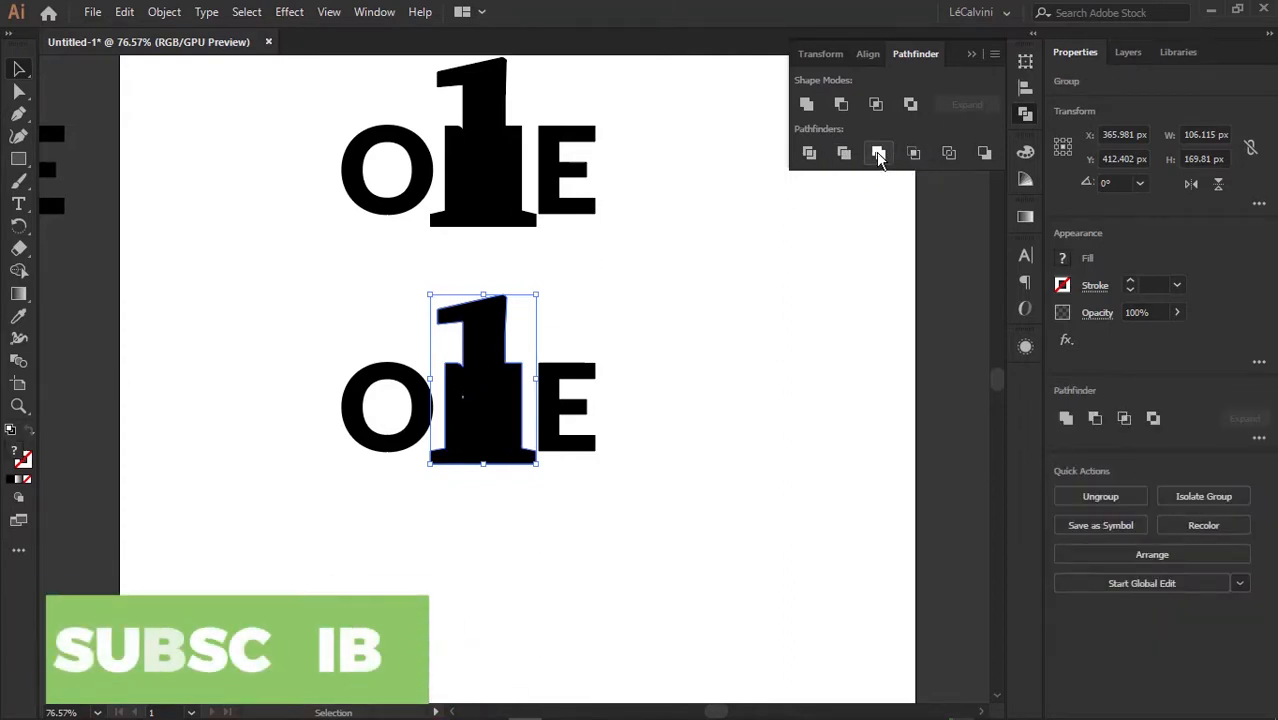
# Undo the Merge on the lower copy's 1 and N, try Minus Front on them, and undo that too
pyautogui.hotkey('ctrl', 'z')
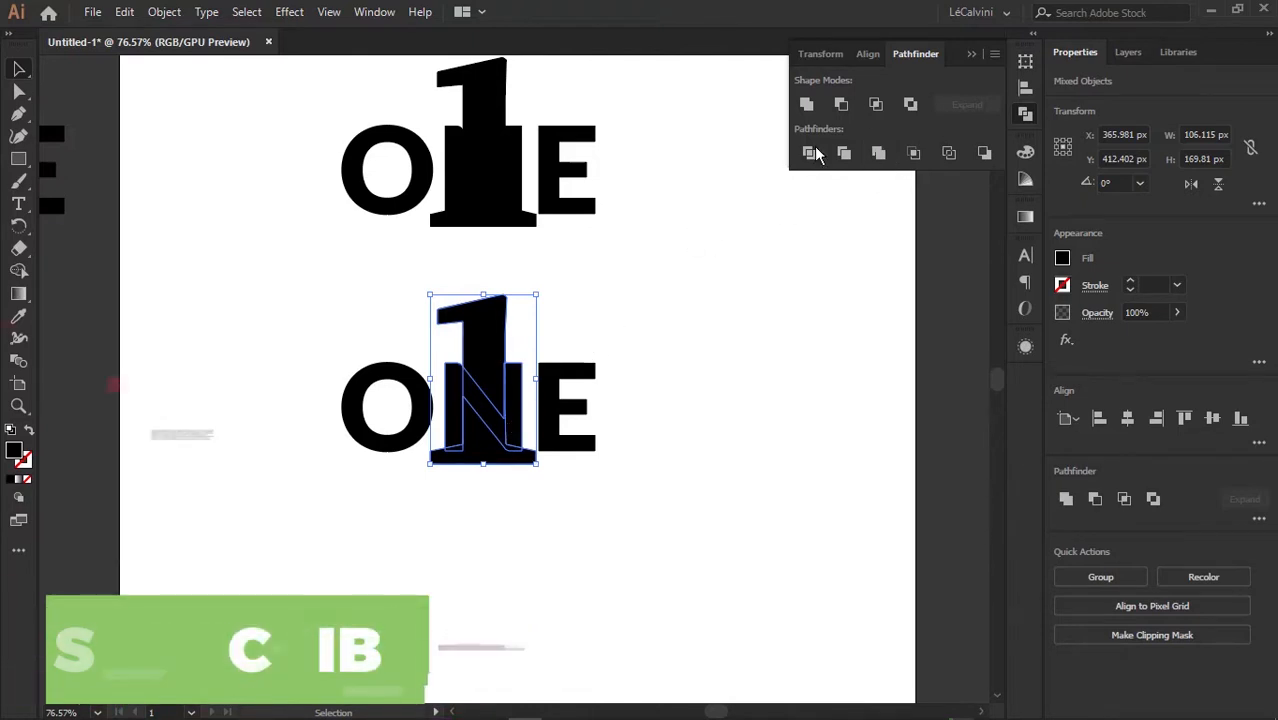
pyautogui.click(842, 106)
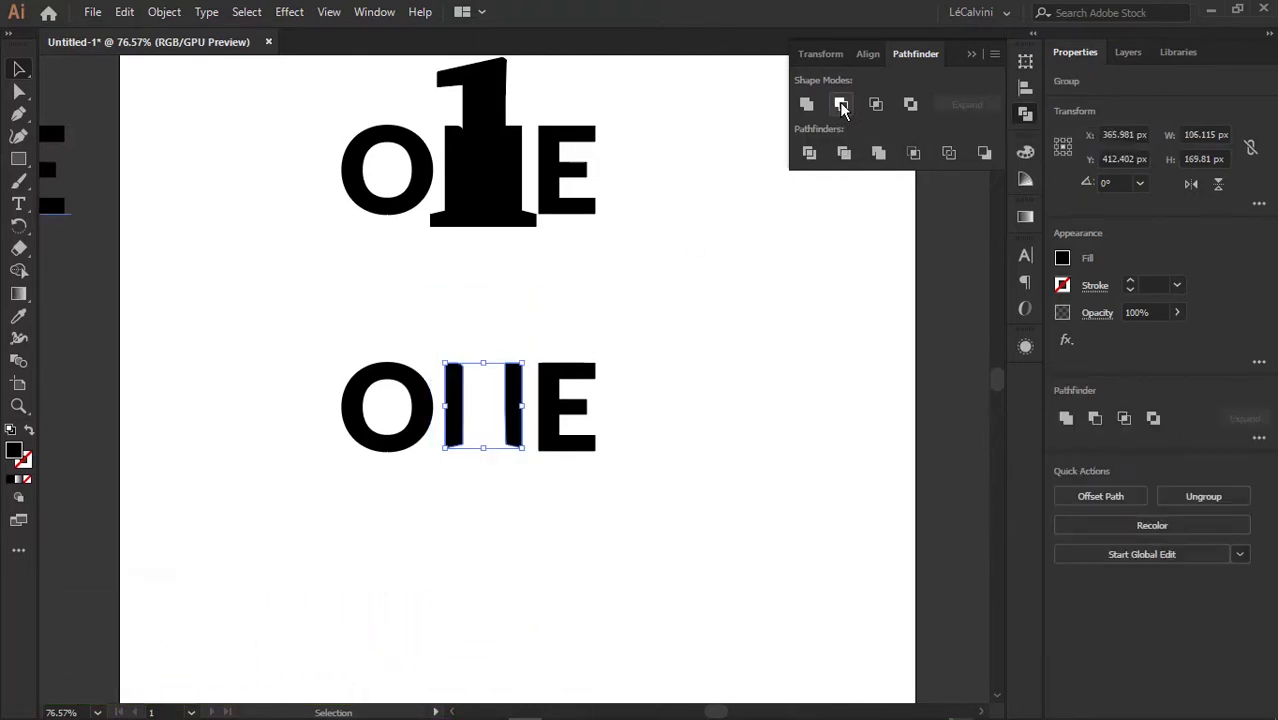
pyautogui.hotkey('ctrl', 'z')
# Move the N's anchor where the left stem meets the diagonal's lower edge to about X 345.32, Y 428.56 px, closing the white sliver beside the 1
pyautogui.press('z')
pyautogui.moveTo(463, 411); pyautogui.dragTo(893, 402)
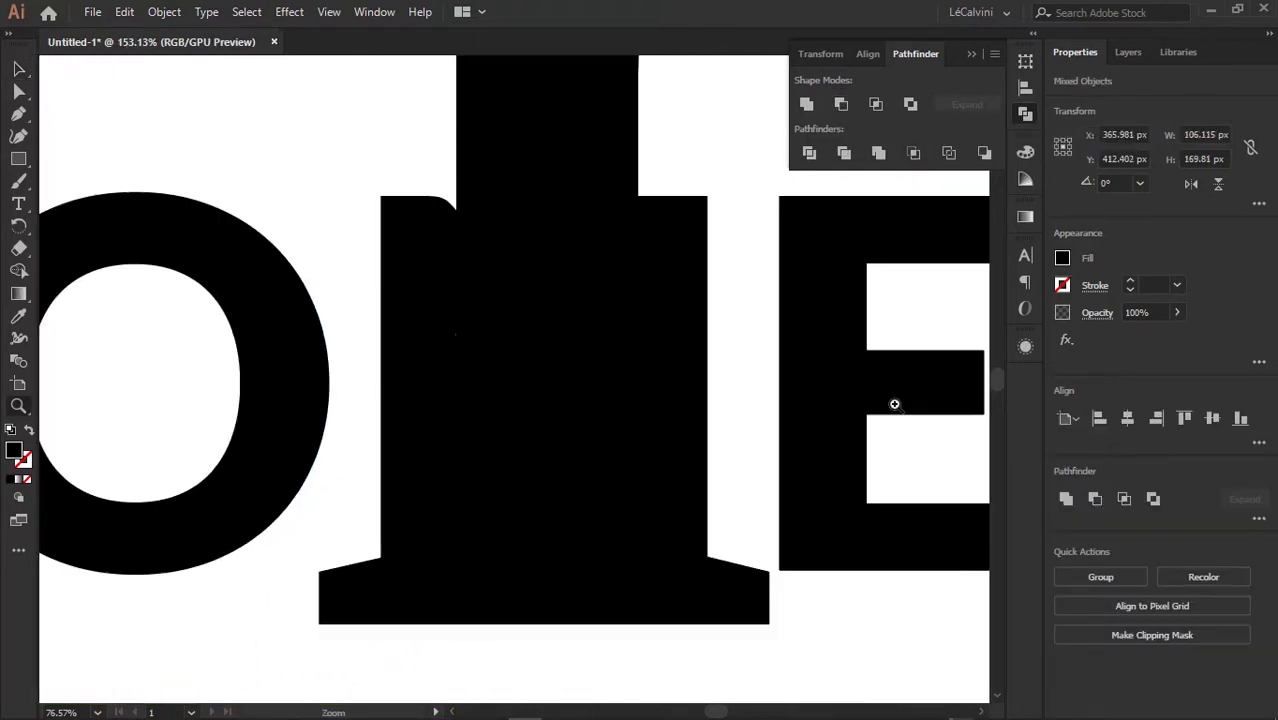
pyautogui.moveTo(670, 348); pyautogui.dragTo(693, 295)
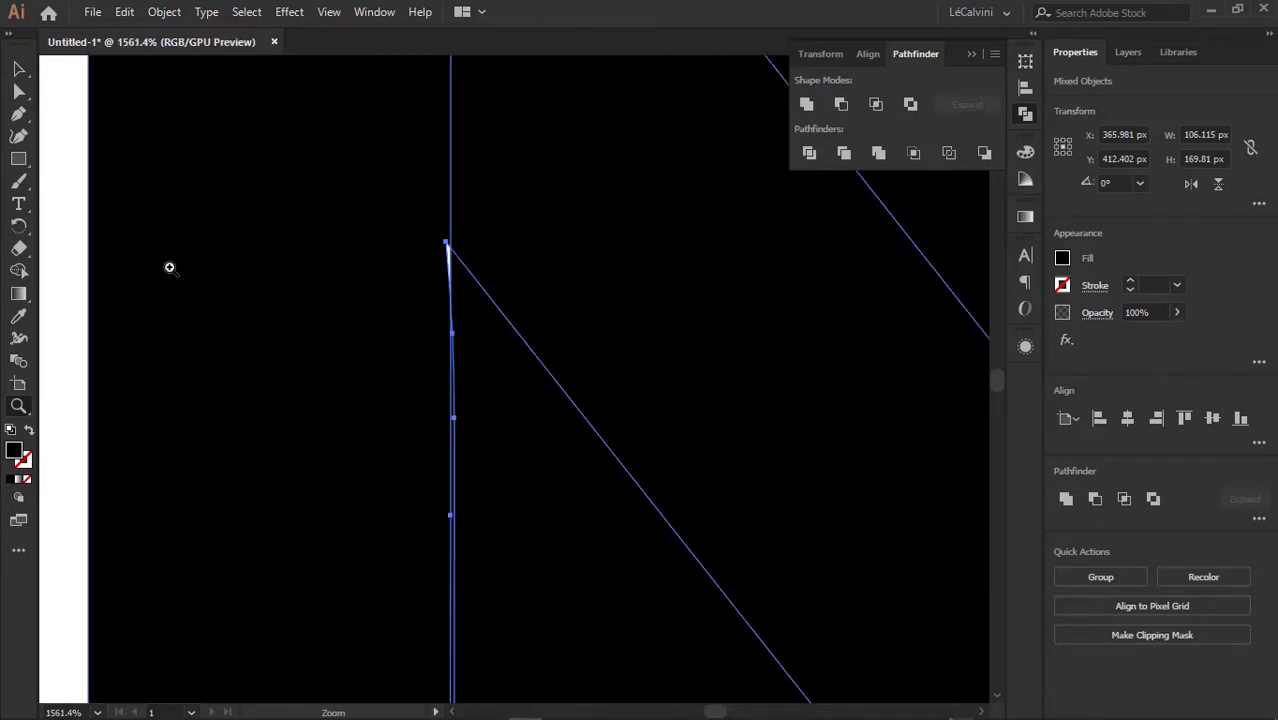
pyautogui.moveTo(398, 264); pyautogui.dragTo(509, 299)
pyautogui.press('v')
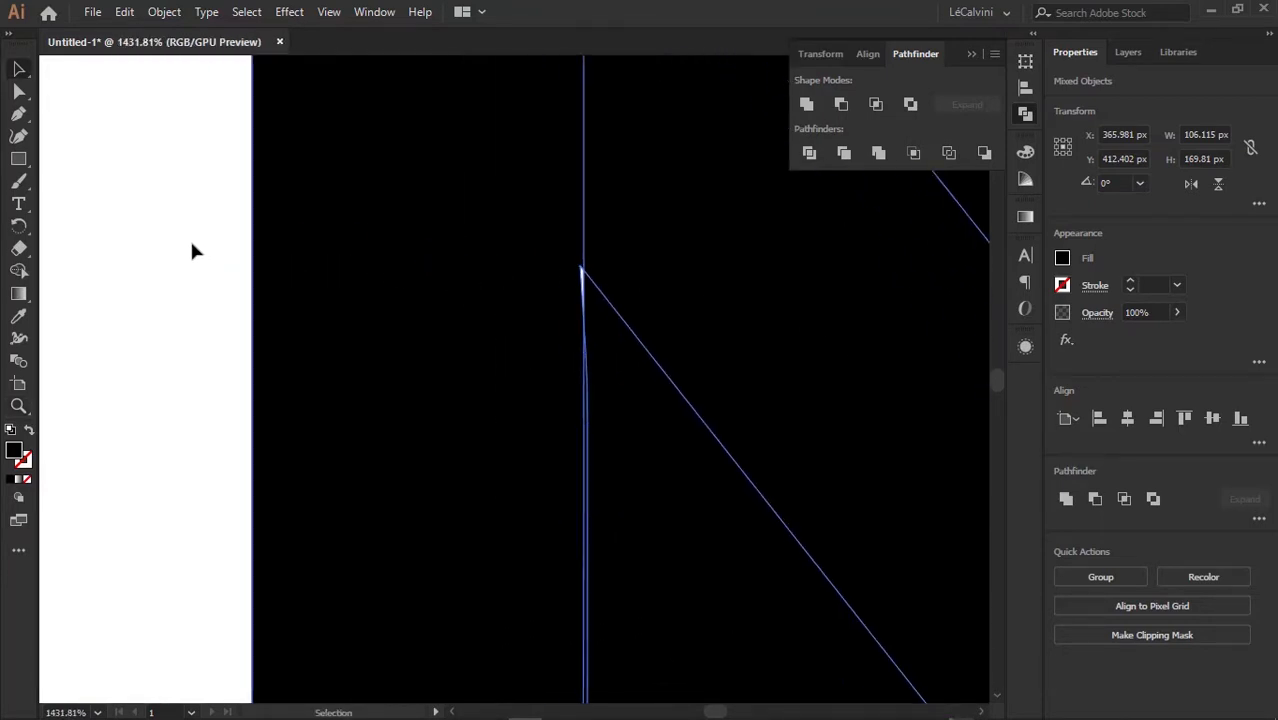
pyautogui.click(251, 271)
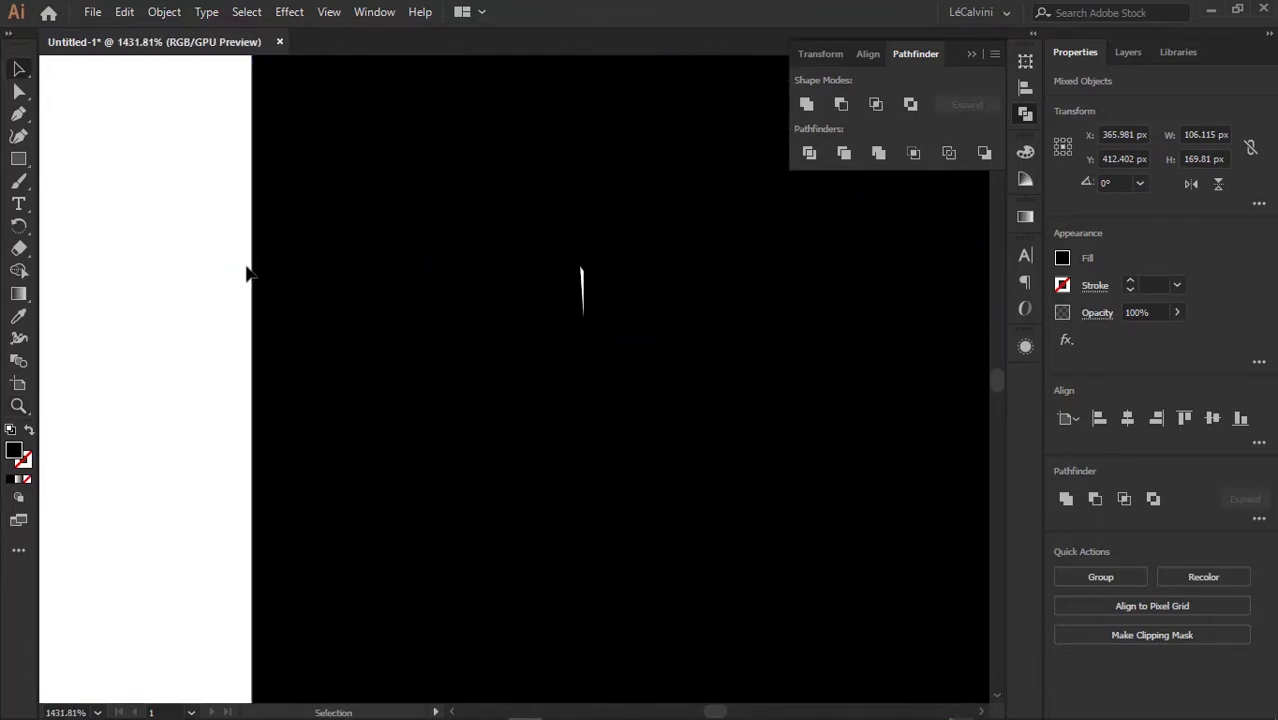
pyautogui.press('a')
pyautogui.press('z')
pyautogui.click(582, 277)
pyautogui.press('a')
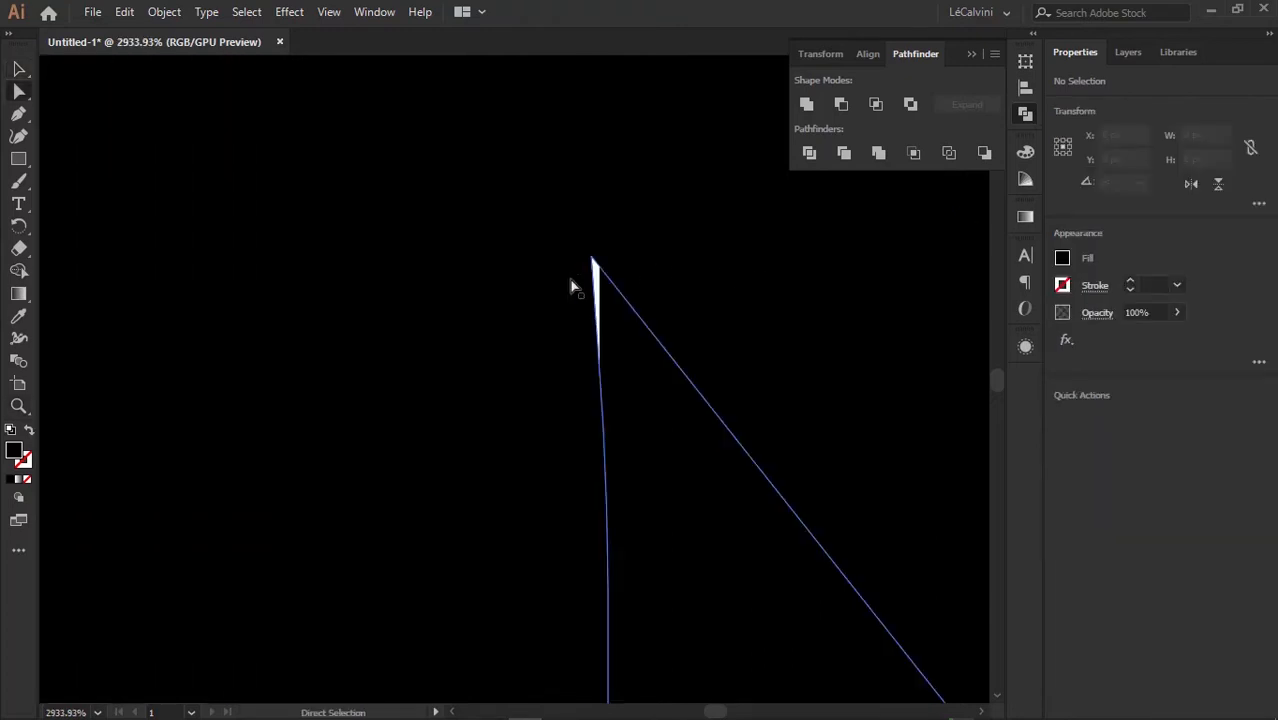
pyautogui.click(608, 260)
pyautogui.click(591, 258)
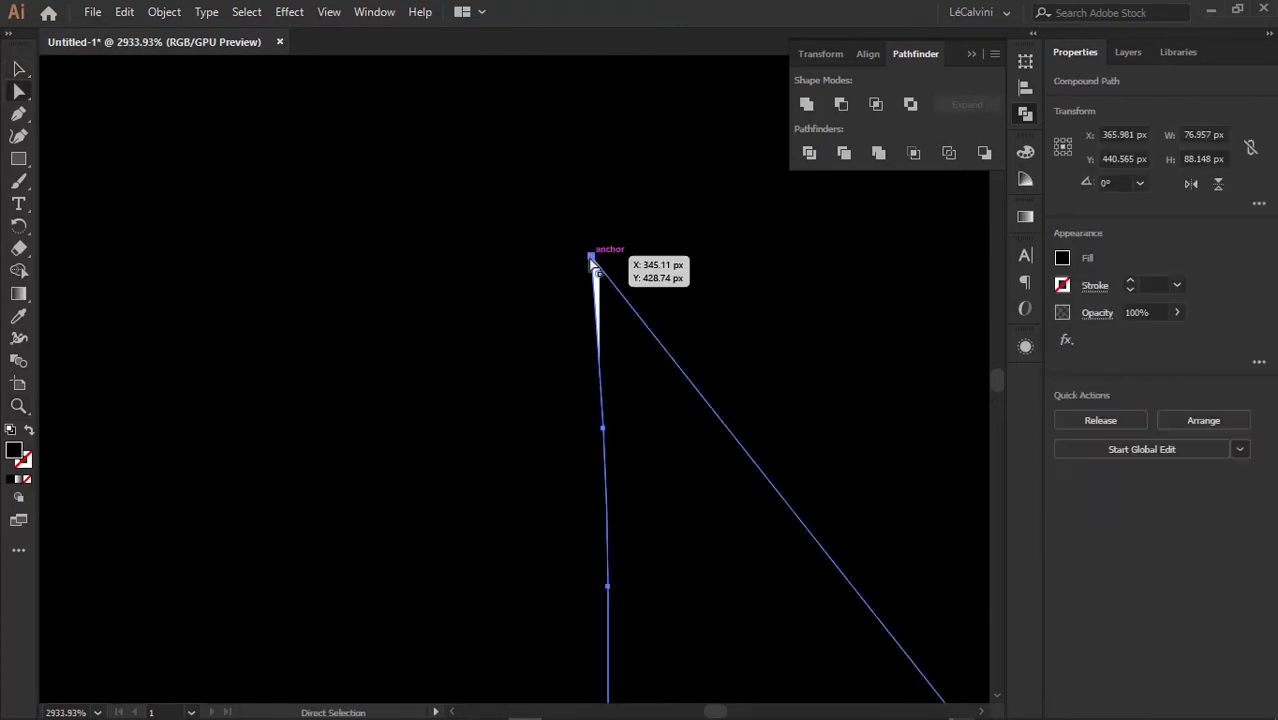
pyautogui.moveTo(591, 258); pyautogui.dragTo(605, 251)
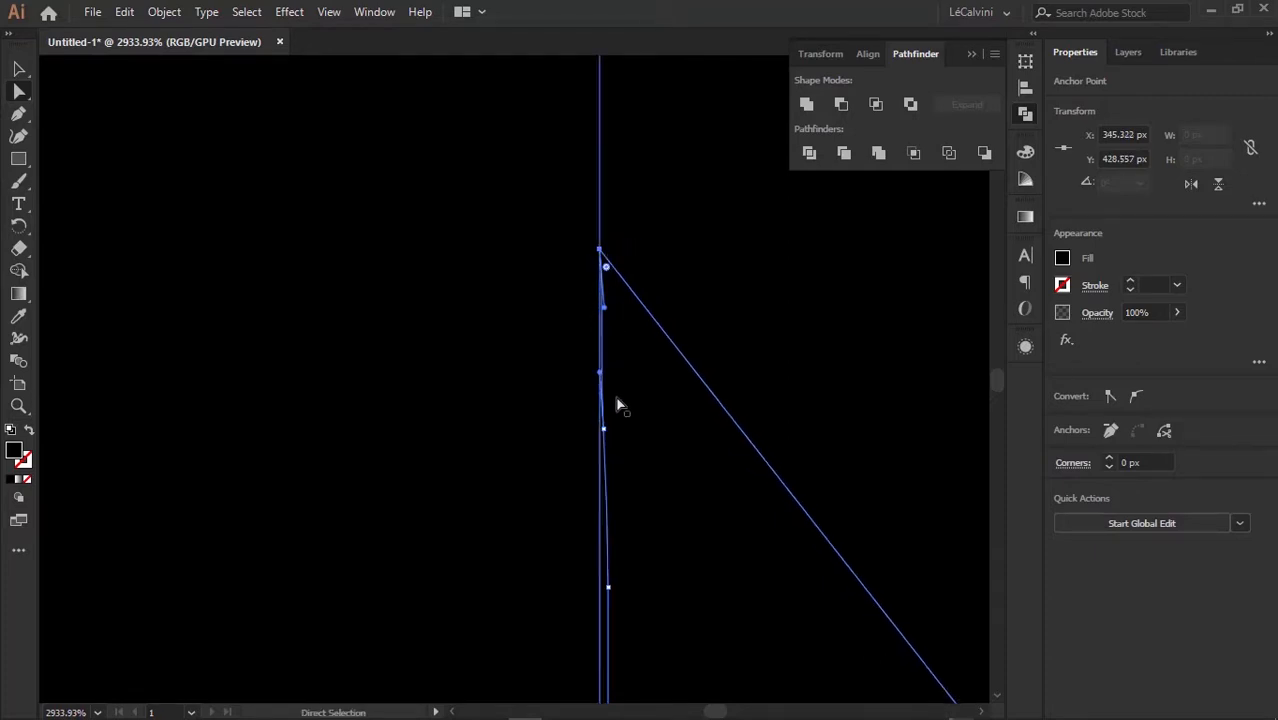
# Straighten the N's left stem edge by adjusting the direction handle of the anchor just below that corner, and deselect the artwork
pyautogui.click(605, 431)
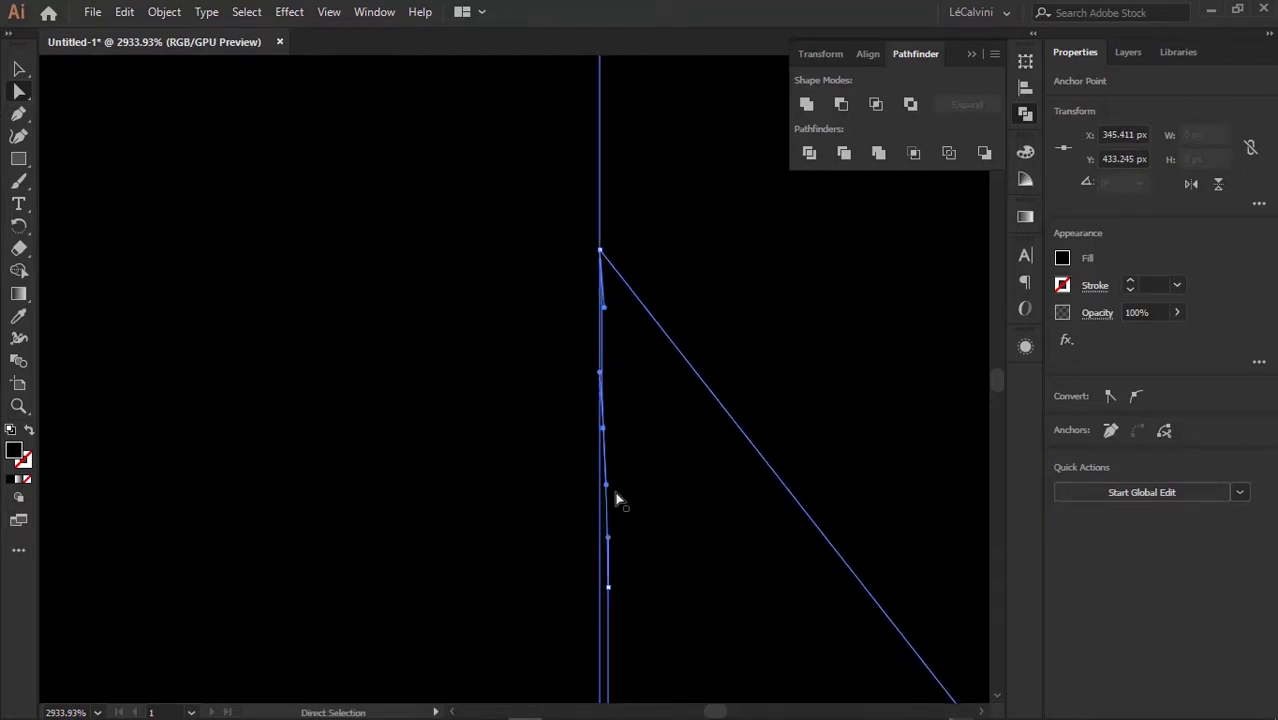
pyautogui.moveTo(606, 485); pyautogui.dragTo(604, 490)
pyautogui.hotkey('ctrl', 'space')
pyautogui.moveTo(727, 321); pyautogui.dragTo(283, 291)
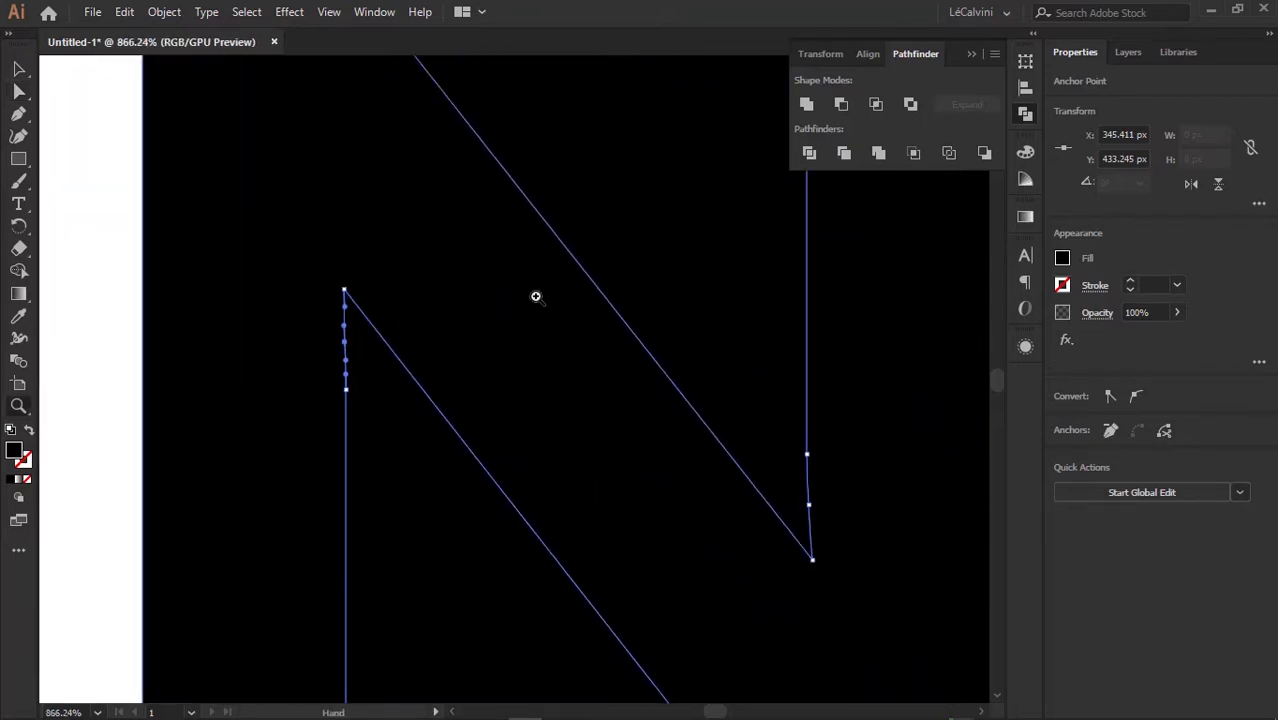
pyautogui.moveTo(671, 312); pyautogui.dragTo(634, 254)
pyautogui.click(660, 262)
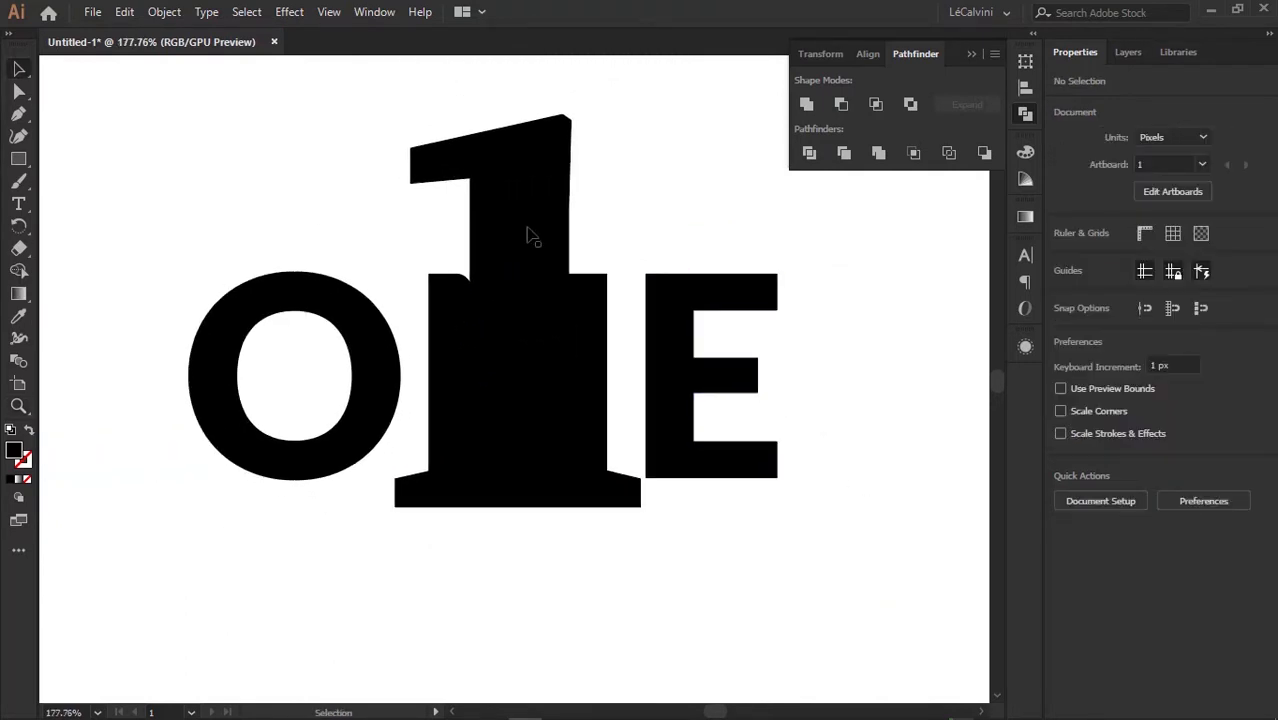
# Select only the 1 and N of the lower copy and cut the whole N shape out of the 1 with Shape Builder
pyautogui.moveTo(410, 130); pyautogui.dragTo(585, 371)
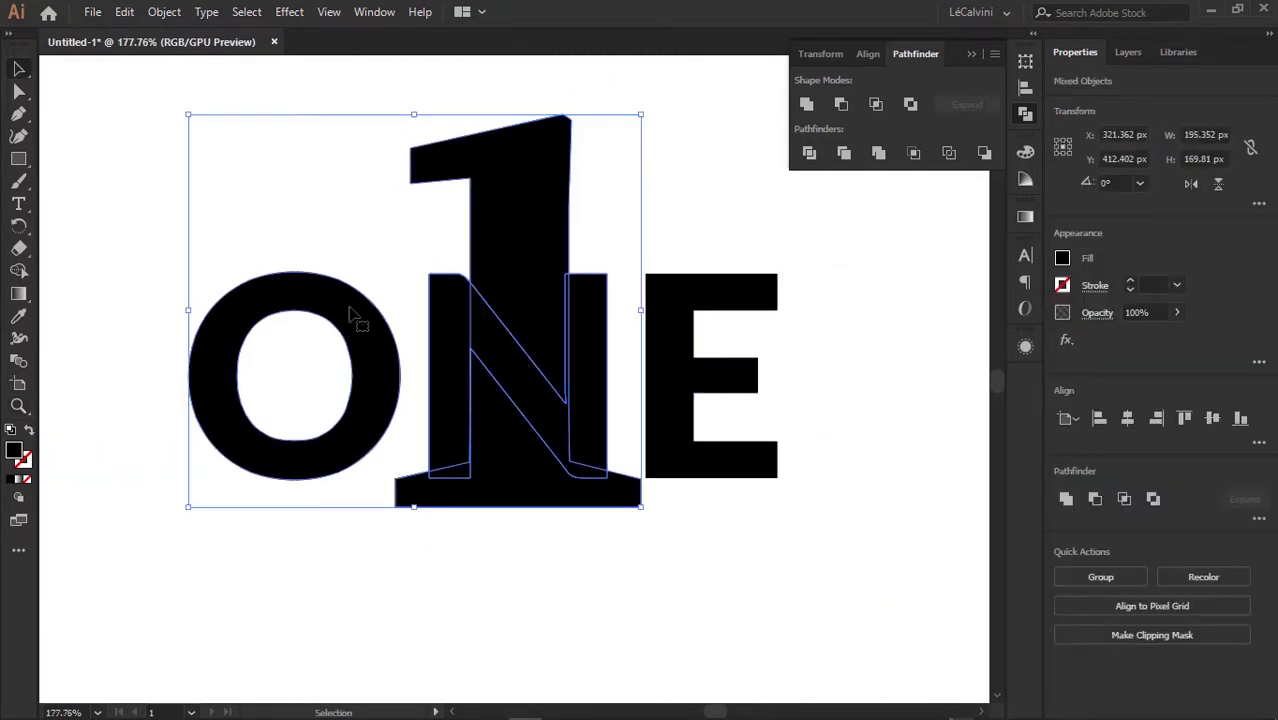
pyautogui.keyDown('shift'); pyautogui.click(376, 290); pyautogui.keyUp('shift')
pyautogui.click(411, 205)
pyautogui.moveTo(562, 548); pyautogui.dragTo(444, 200)
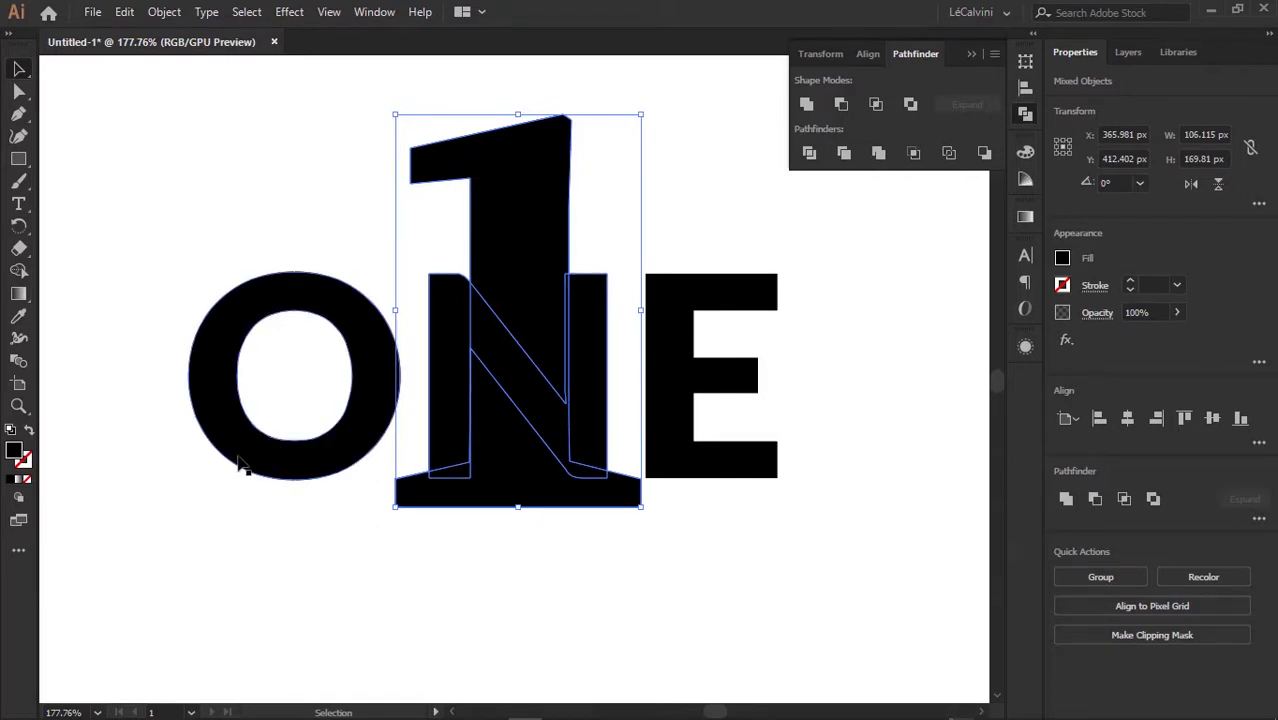
pyautogui.hotkey('shift', 'm')
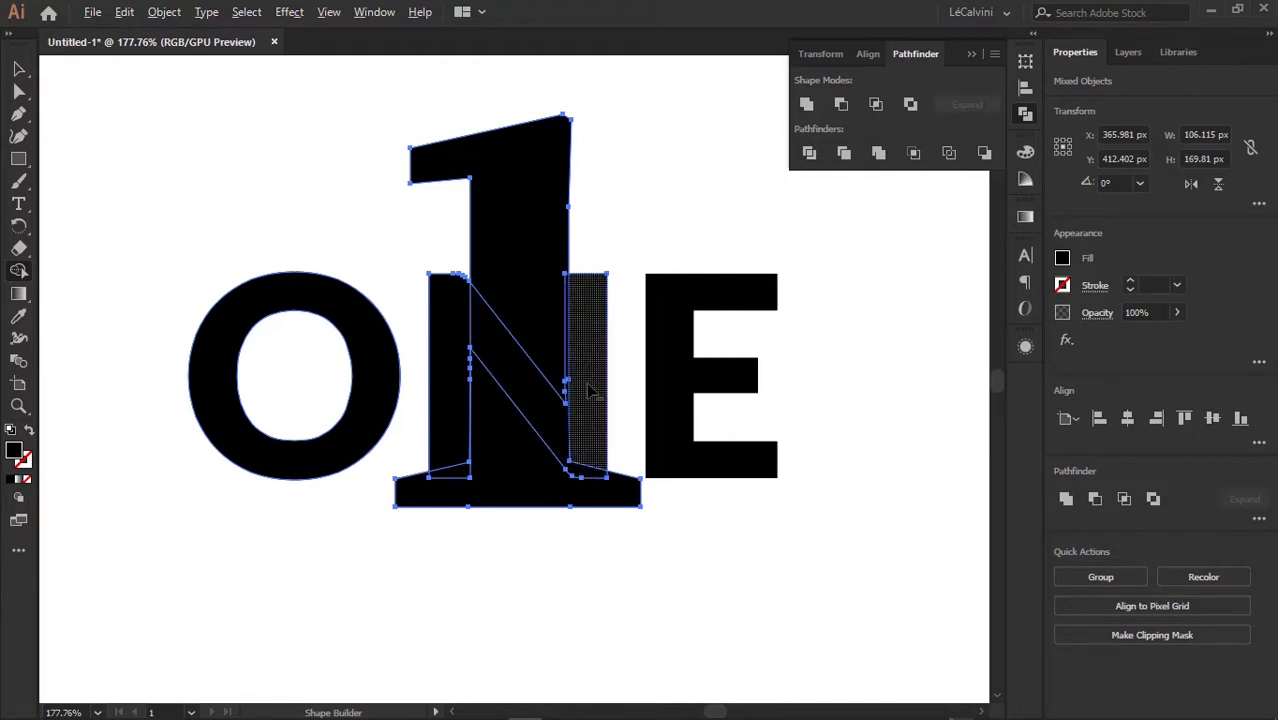
pyautogui.moveTo(588, 432); pyautogui.dragTo(563, 440)
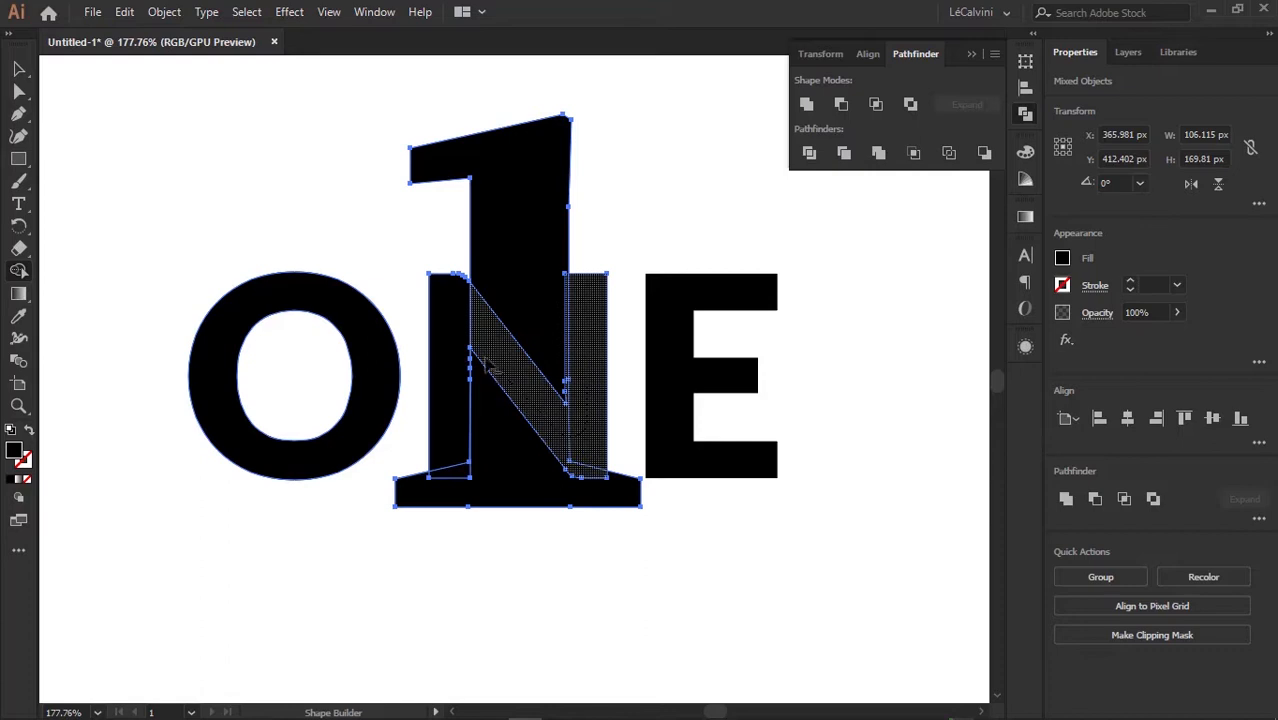
pyautogui.moveTo(486, 362); pyautogui.dragTo(455, 330)
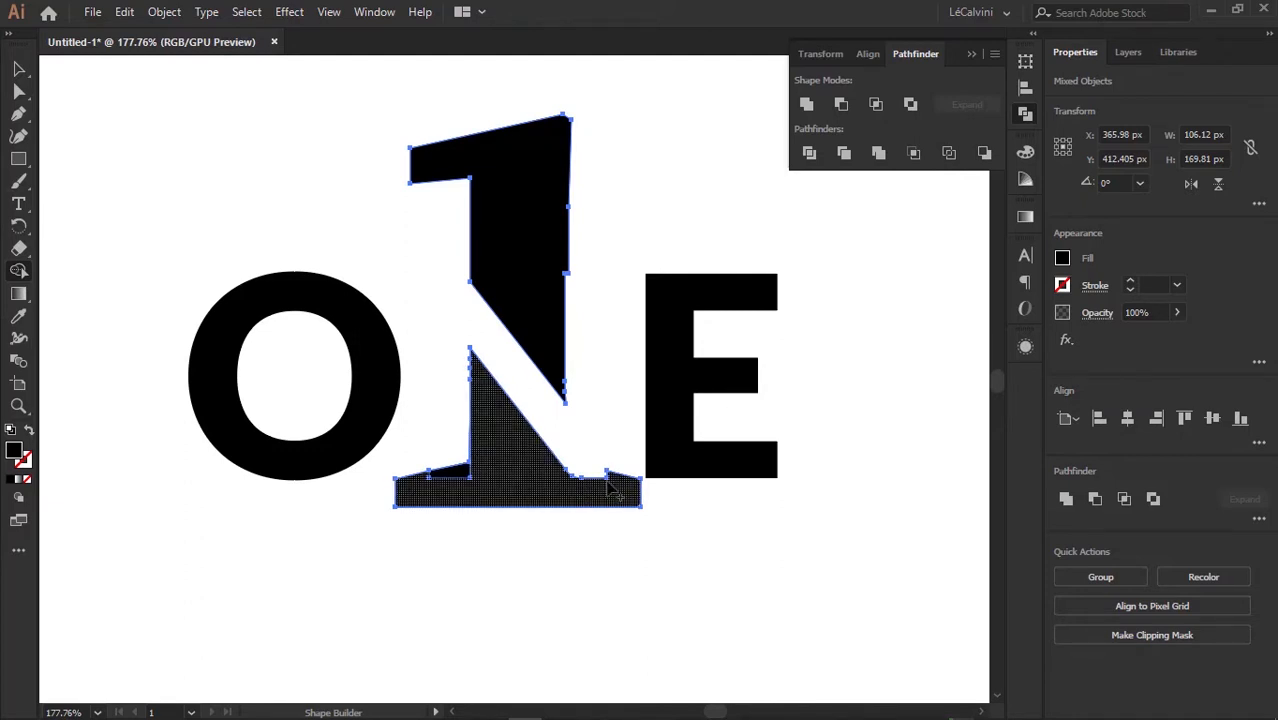
pyautogui.click(463, 478)
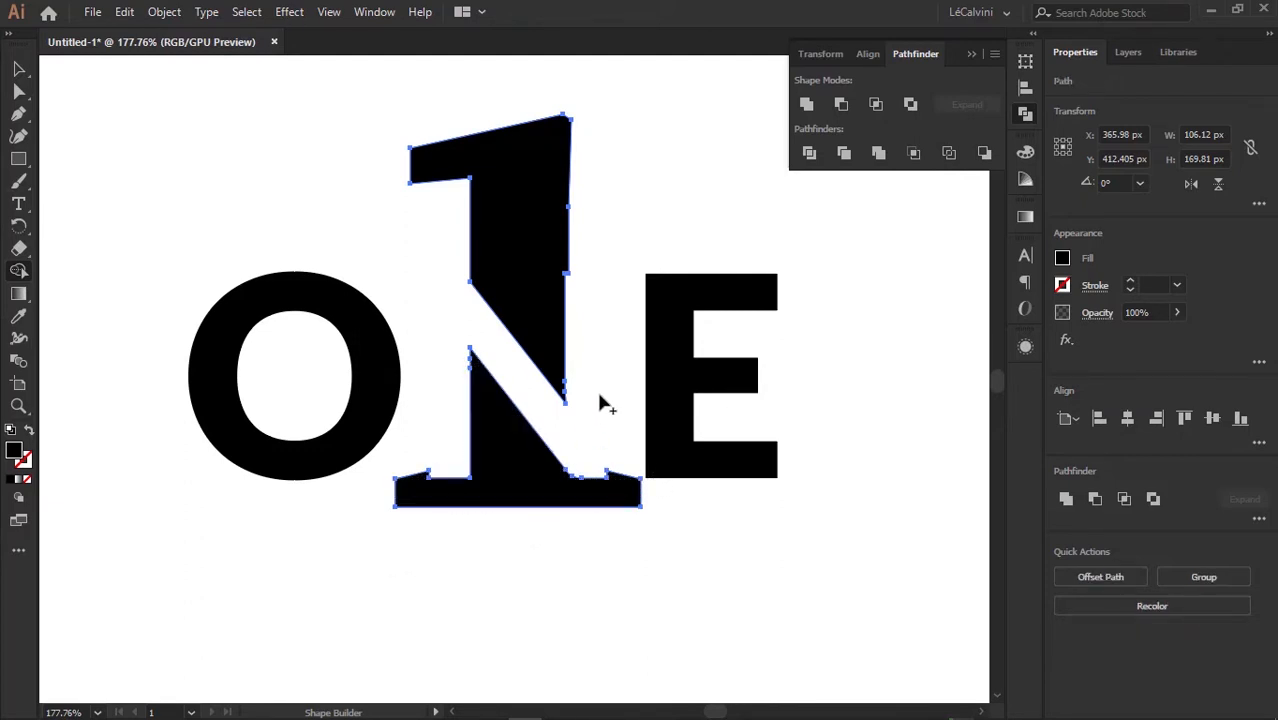
# Deselect the artwork and compare the cut-out logo with the uncut version above it
pyautogui.press('z')
pyautogui.moveTo(731, 404); pyautogui.dragTo(664, 402)
pyautogui.press('v')
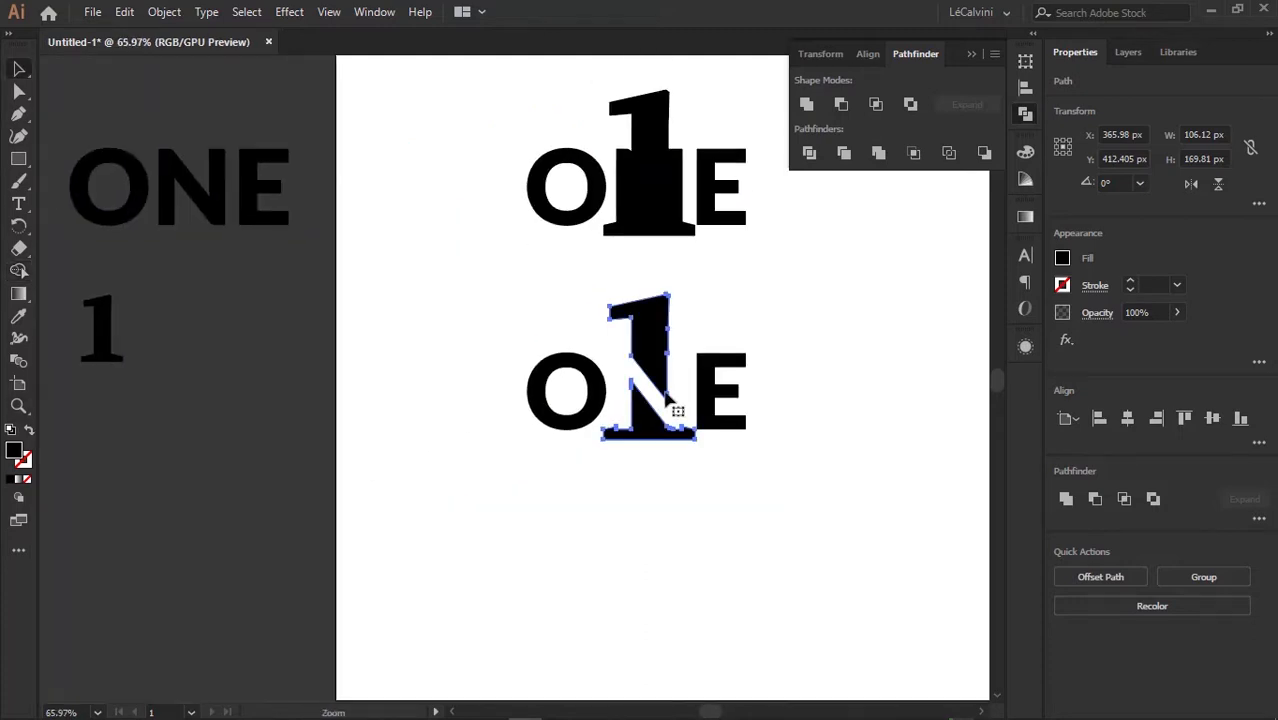
pyautogui.click(815, 437)
pyautogui.press('z')
pyautogui.moveTo(780, 404); pyautogui.dragTo(480, 313)
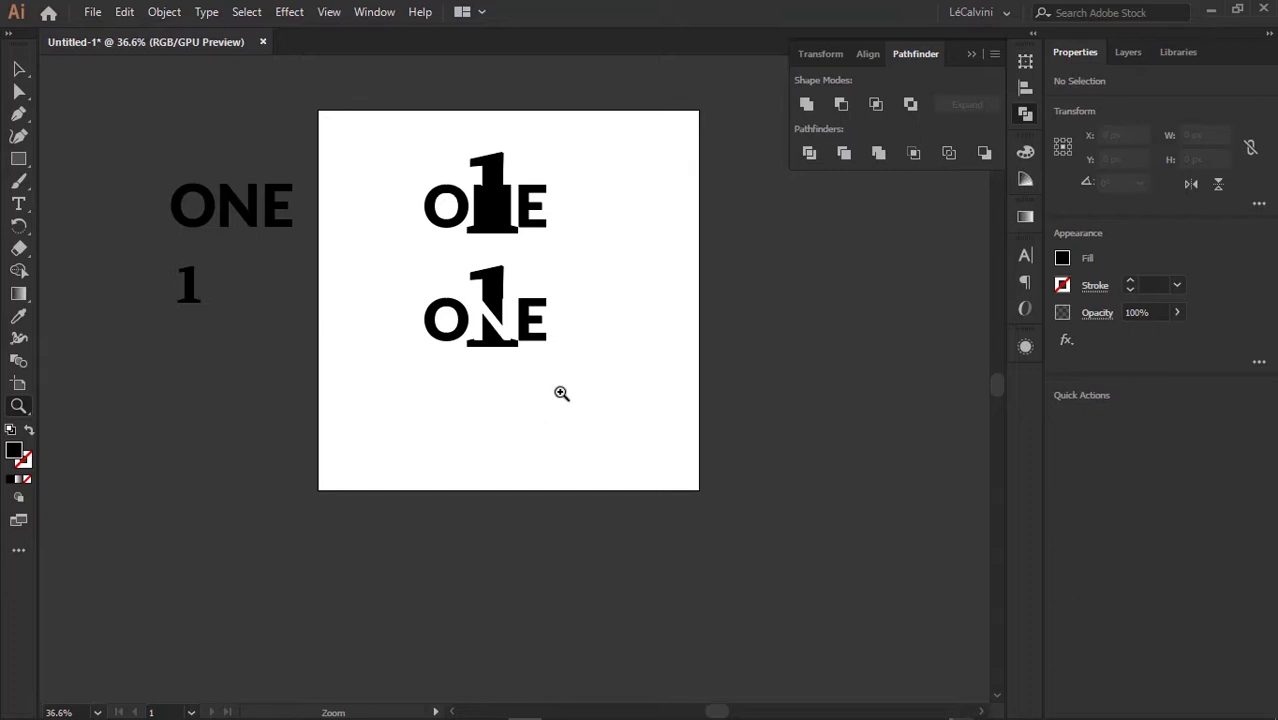
pyautogui.moveTo(540, 295); pyautogui.dragTo(530, 388)
# Delete the two anchor points forming the small step on the right edge of the 1's upper piece
pyautogui.moveTo(466, 162); pyautogui.dragTo(496, 229)
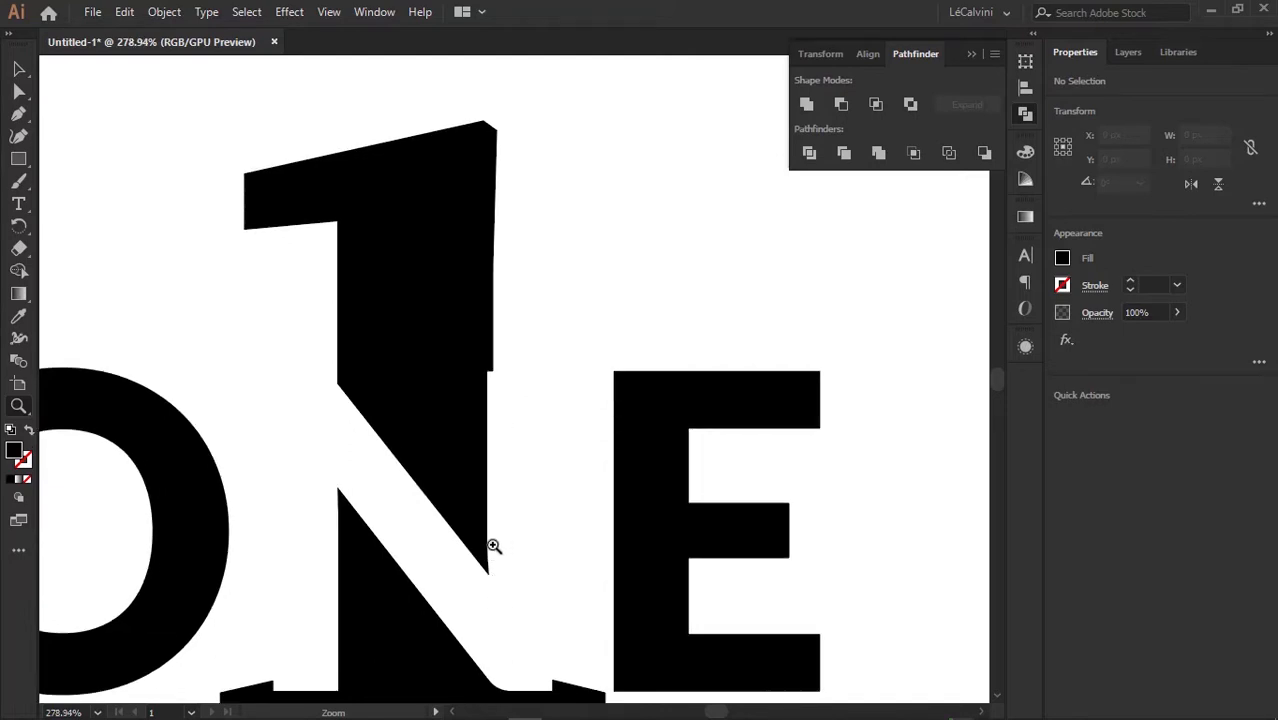
pyautogui.moveTo(494, 542); pyautogui.dragTo(446, 221)
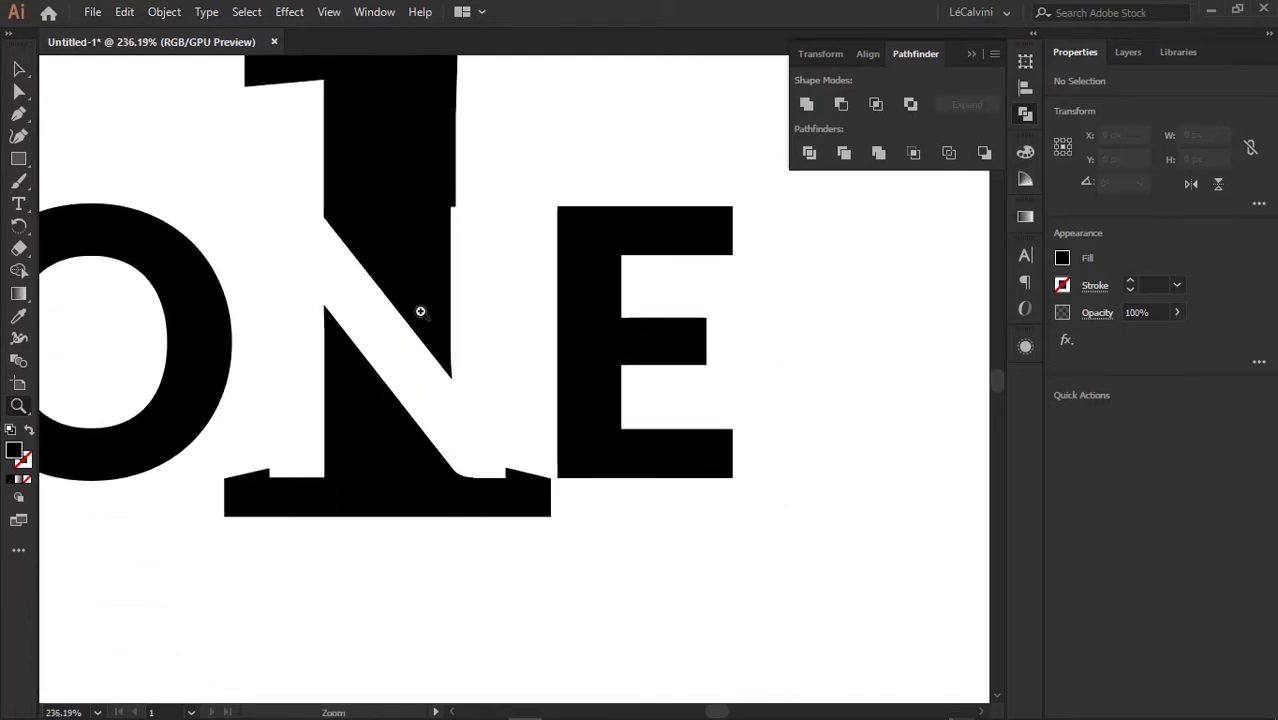
pyautogui.press('v')
pyautogui.click(425, 283)
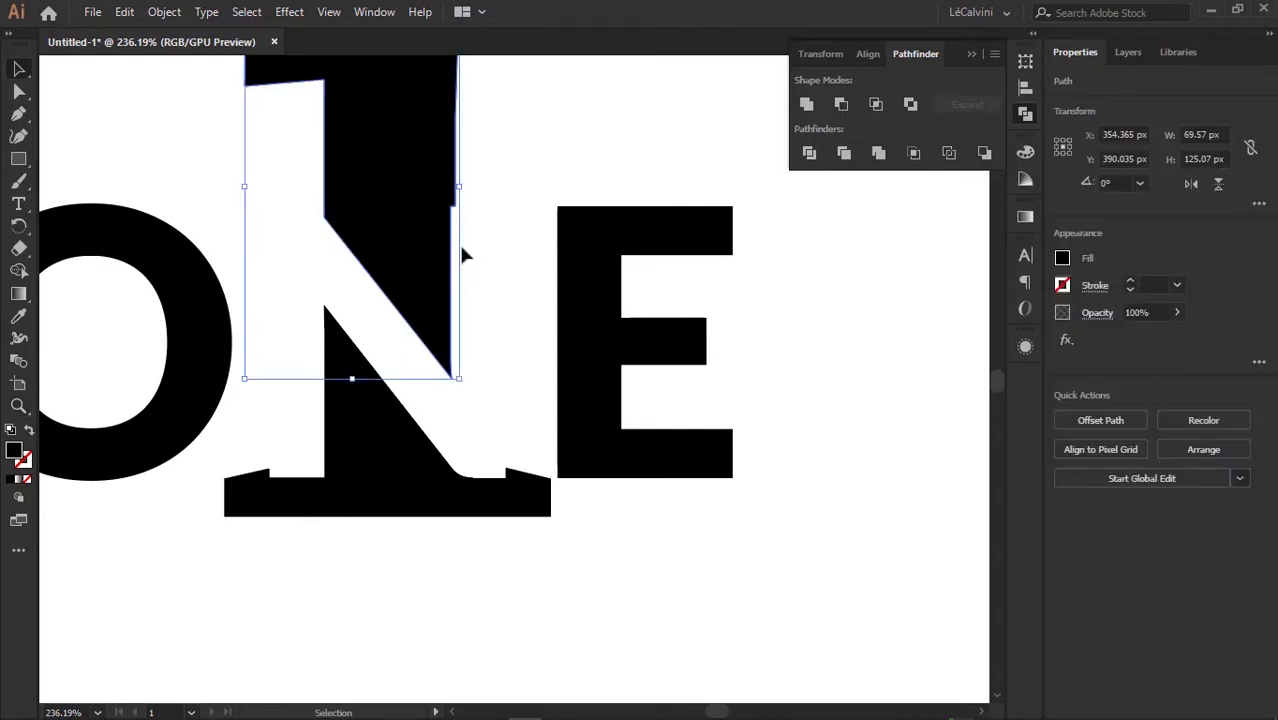
pyautogui.press('p')
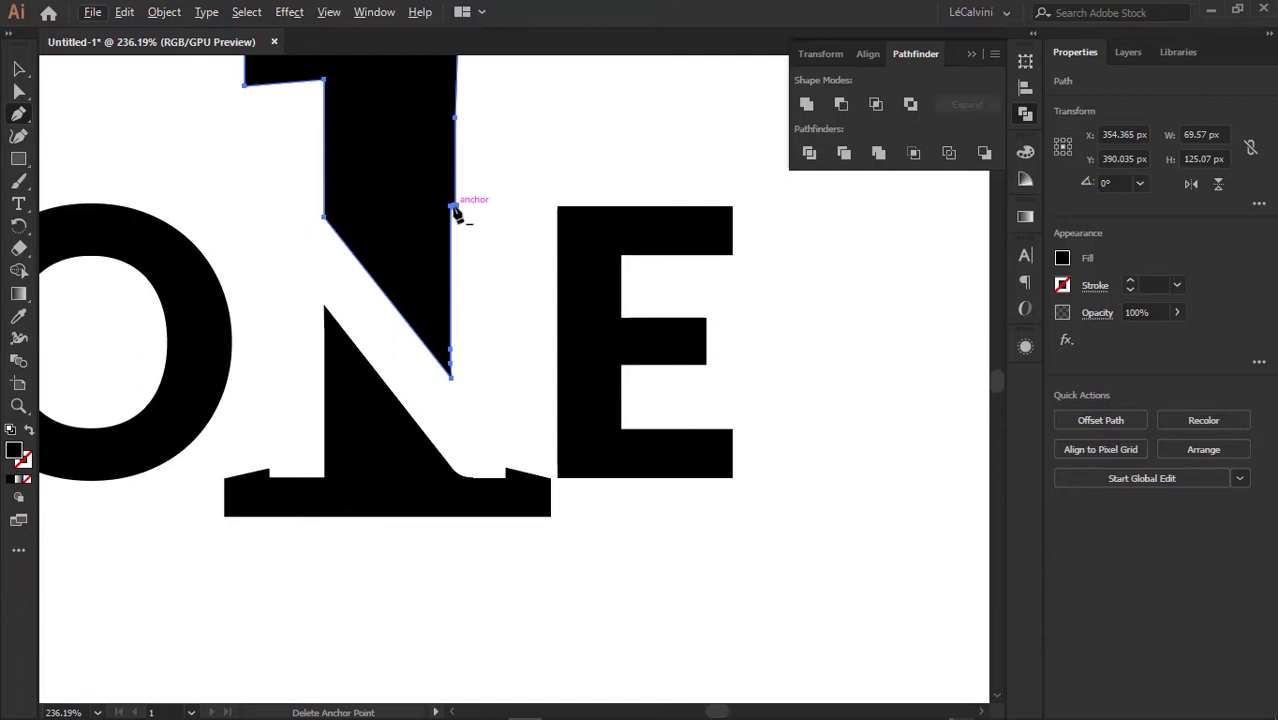
pyautogui.keyDown('ctrl'); pyautogui.click(453, 208); pyautogui.keyUp('ctrl')
pyautogui.click(451, 208)
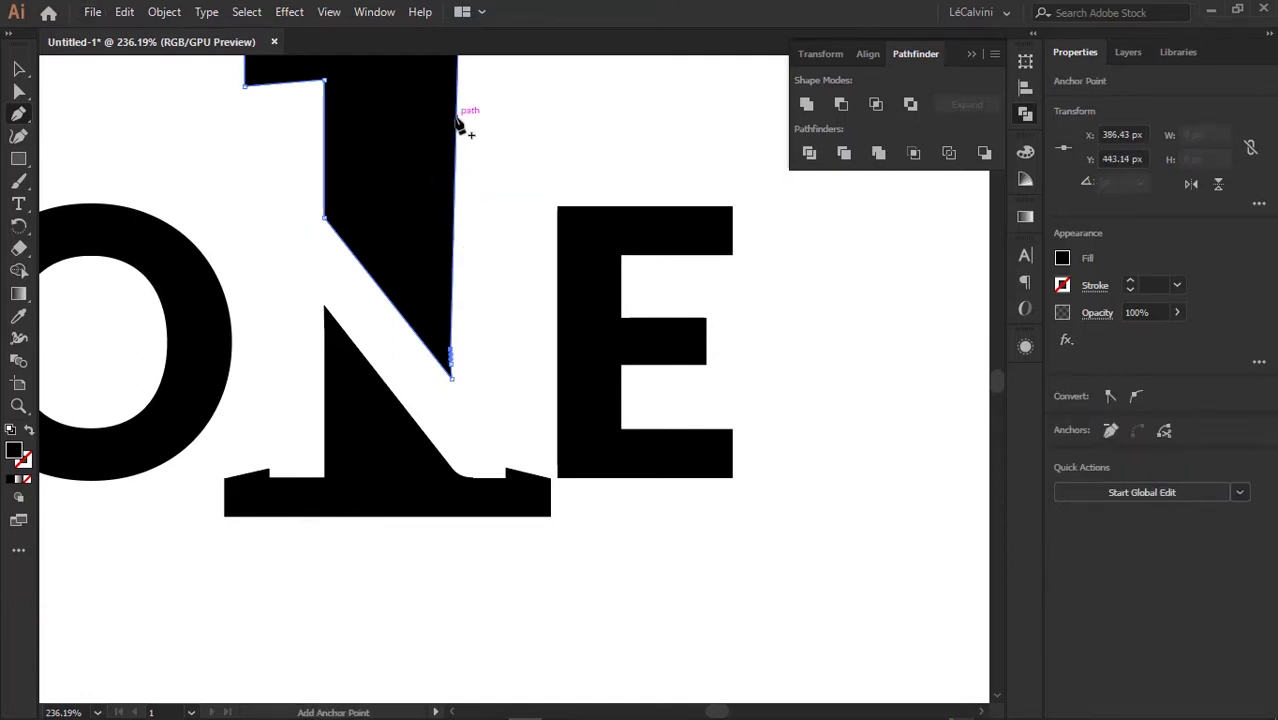
# Delete the extra anchor points along the right edge just above the lower tip of the 1's upper piece
pyautogui.moveTo(474, 234); pyautogui.dragTo(488, 348)
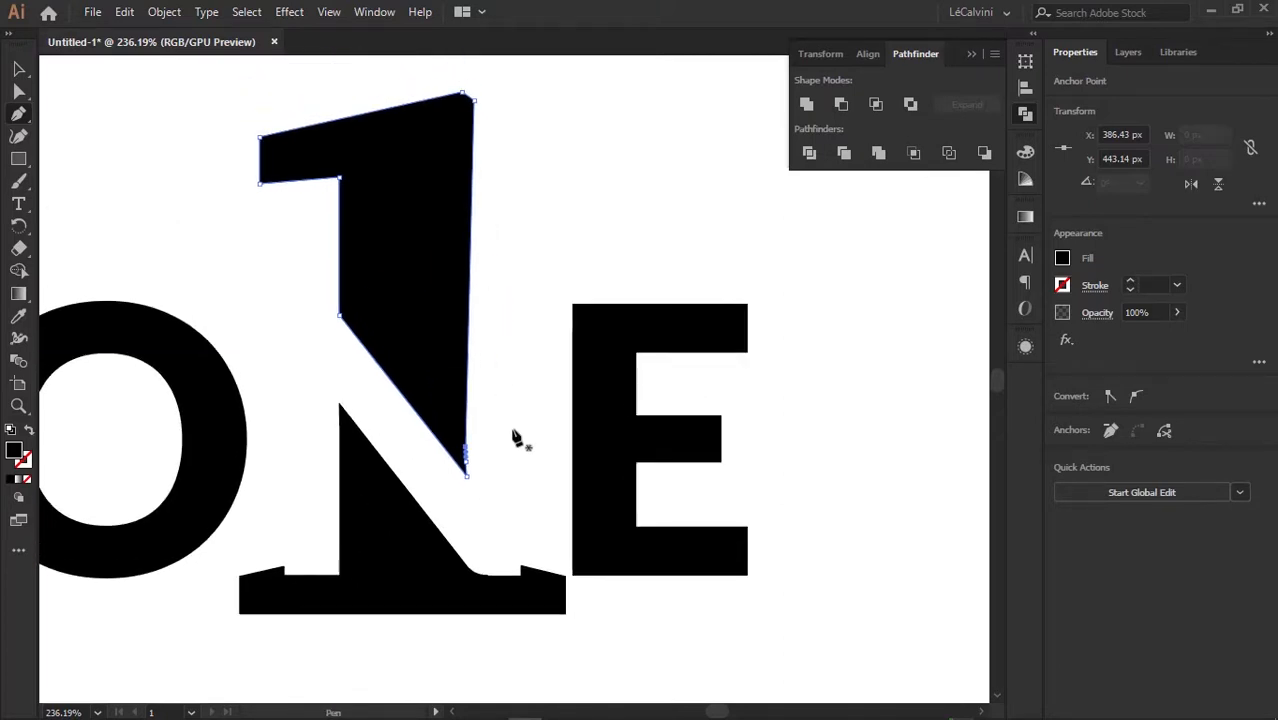
pyautogui.press('z')
pyautogui.moveTo(450, 425); pyautogui.dragTo(592, 359)
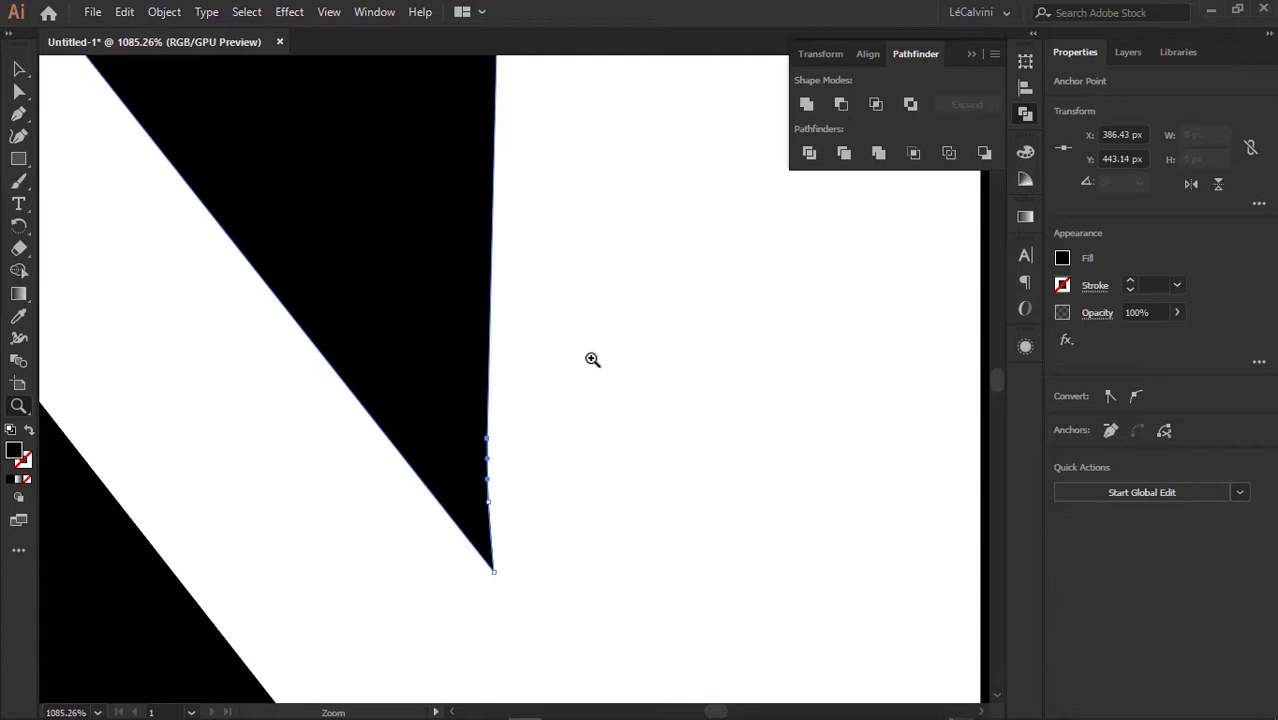
pyautogui.press('p')
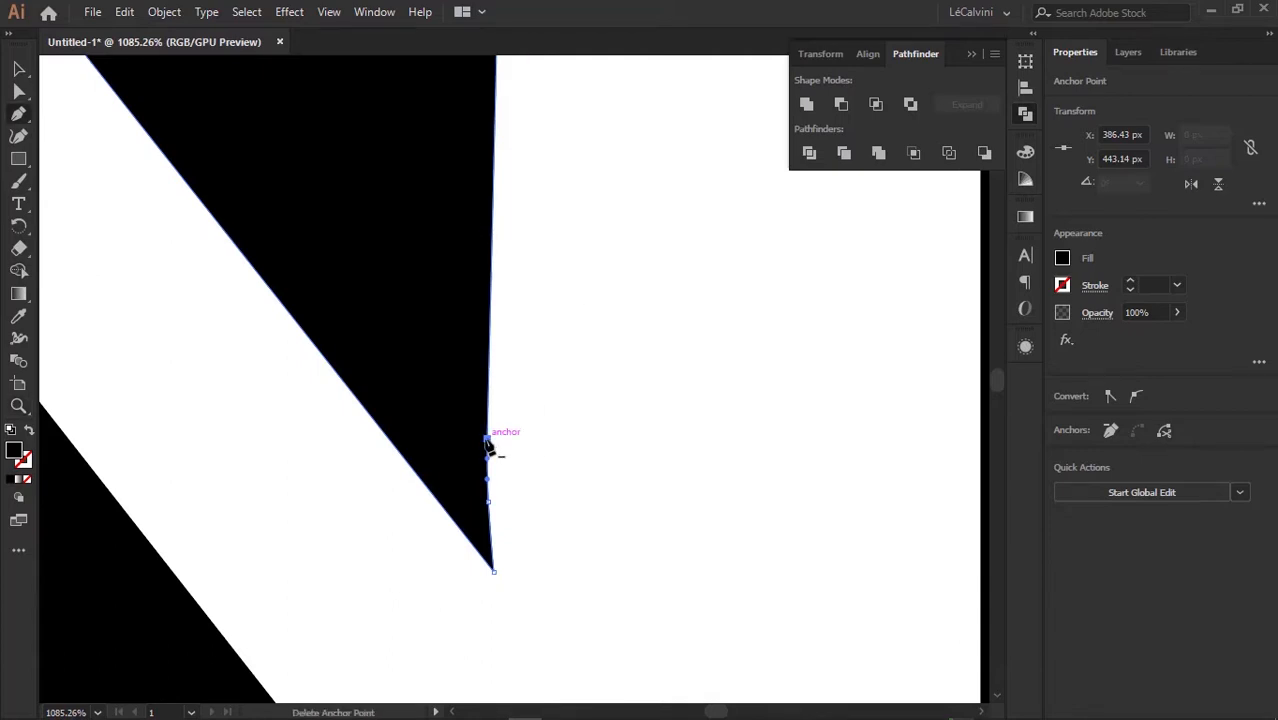
pyautogui.click(489, 441)
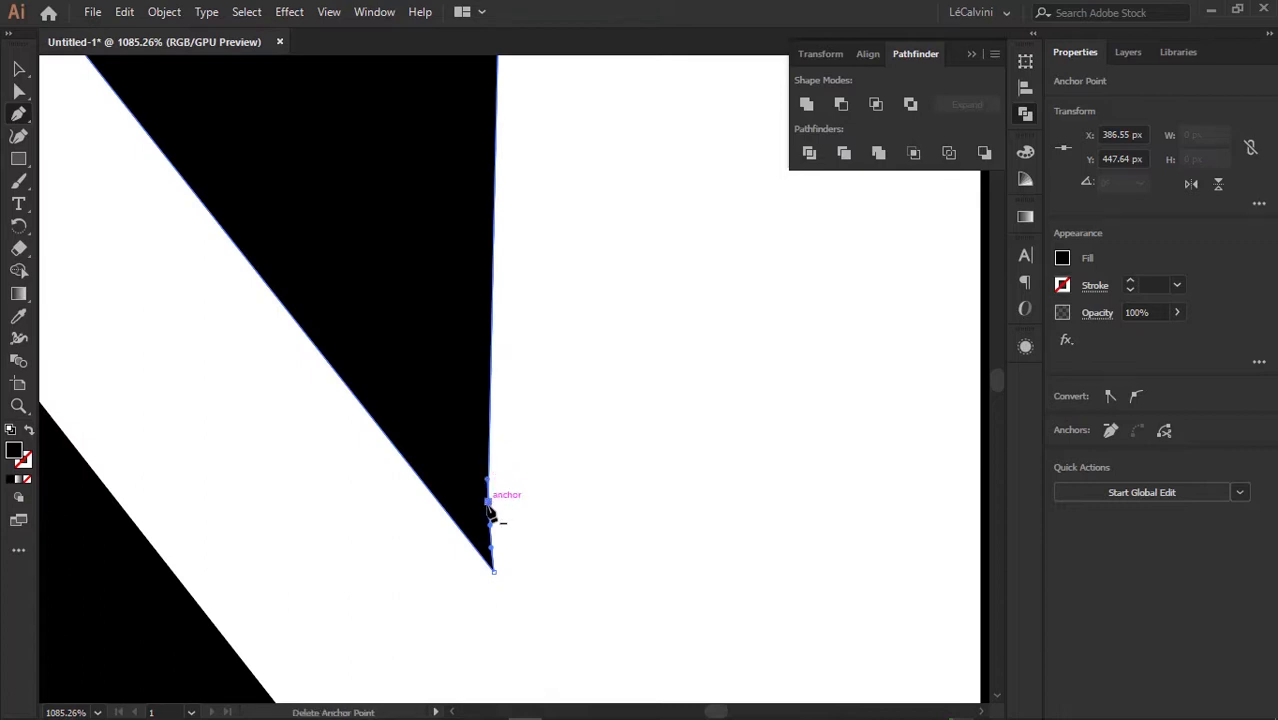
pyautogui.click(488, 506)
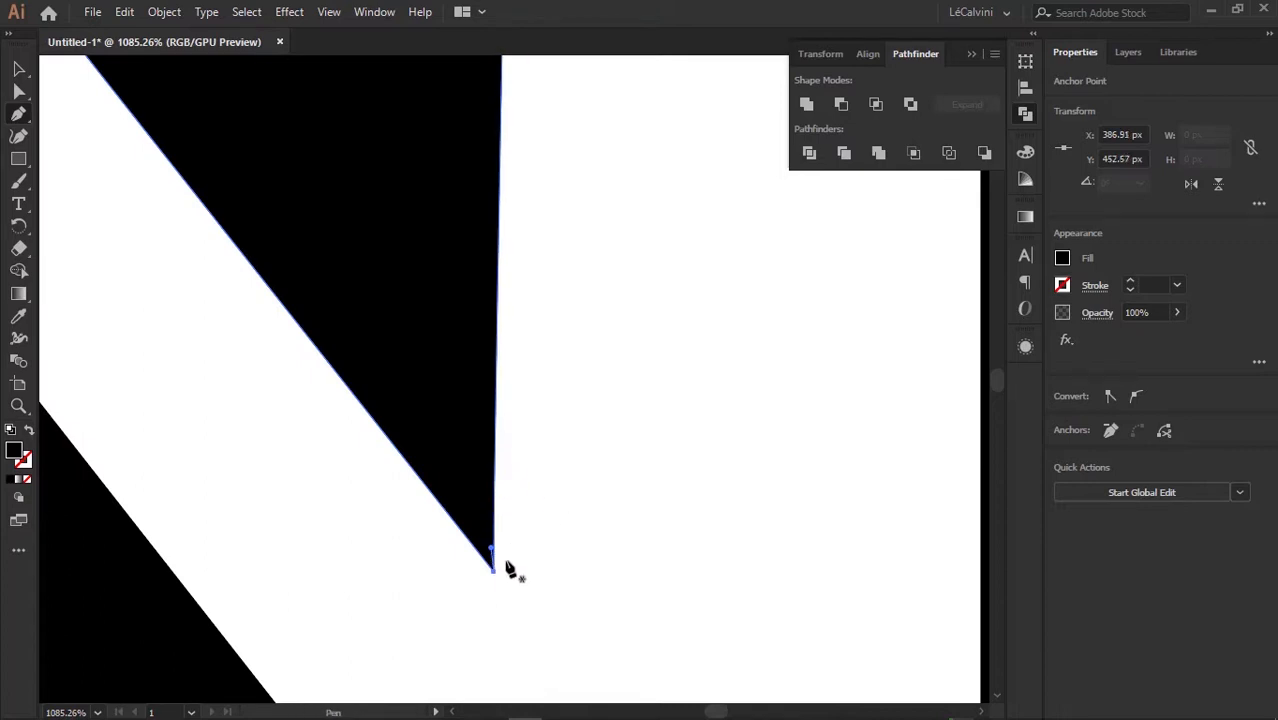
# Delete the extra anchor at the top of the 1 to turn its bevelled upper-right corner into a single point
pyautogui.press('z')
pyautogui.moveTo(638, 356); pyautogui.dragTo(414, 378)
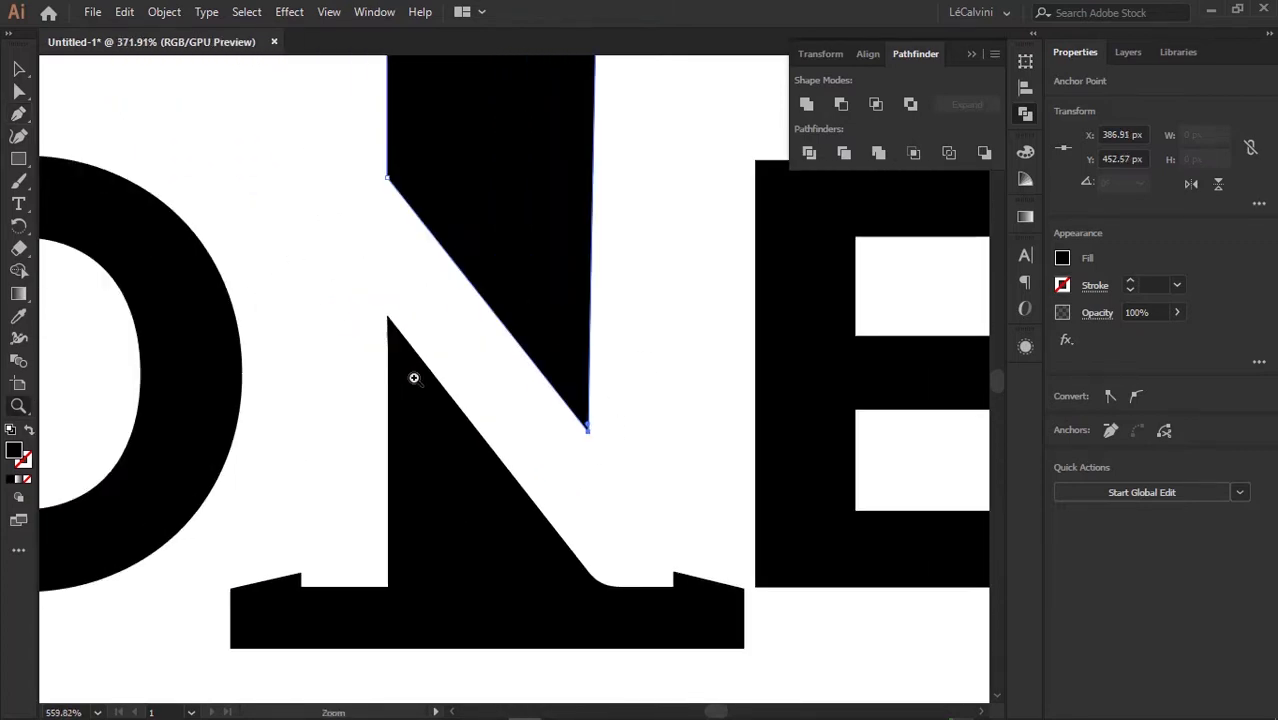
pyautogui.moveTo(603, 205); pyautogui.dragTo(522, 571)
pyautogui.moveTo(513, 195); pyautogui.dragTo(679, 205)
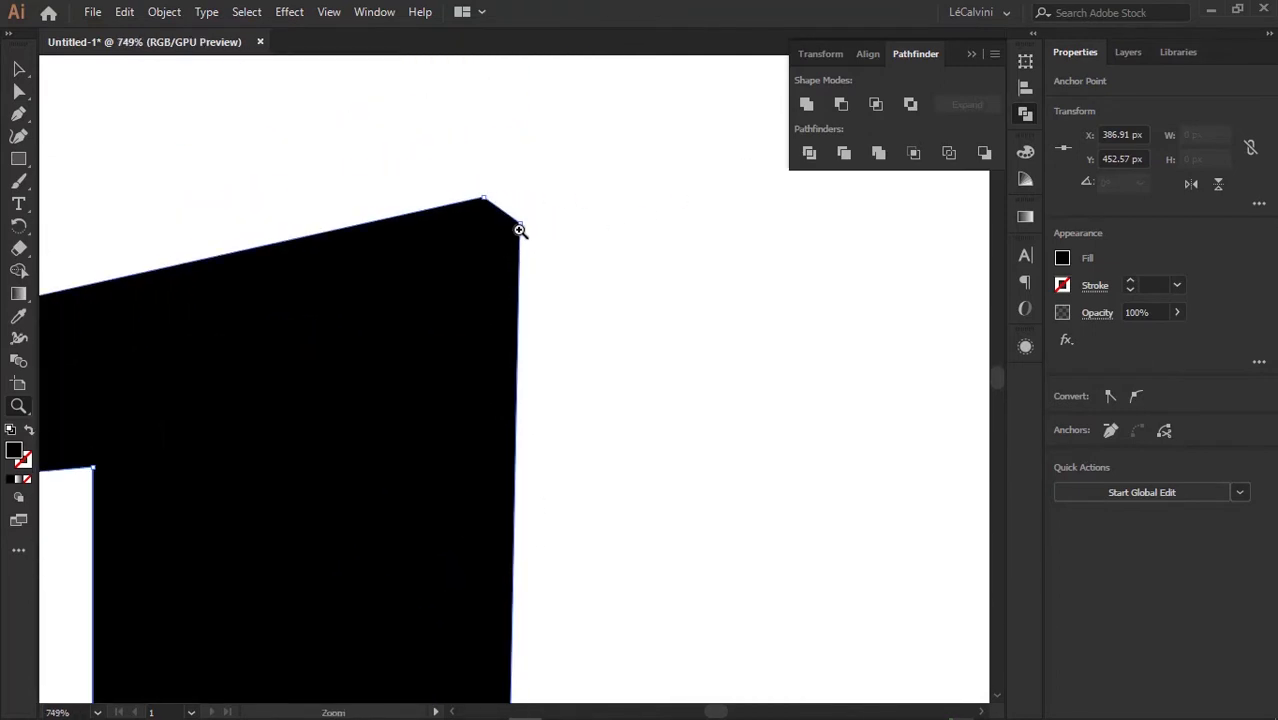
pyautogui.press('p')
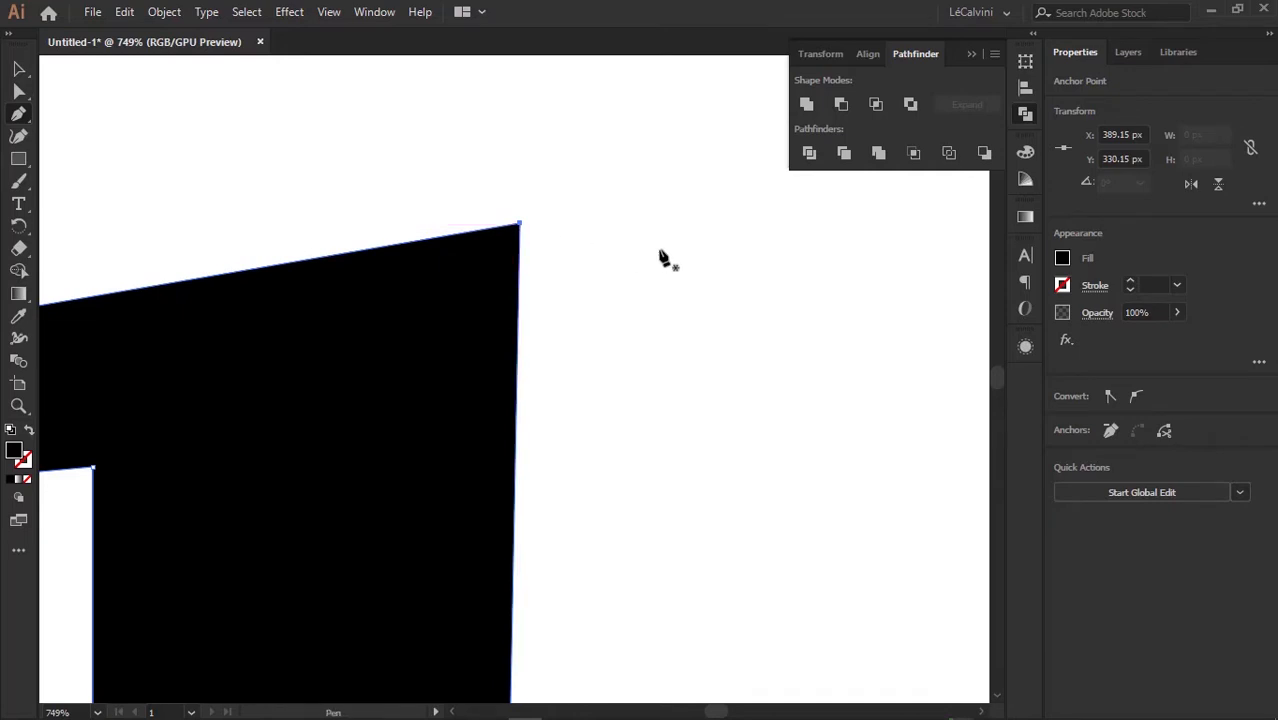
# Align the stray handle at the lower tip of the 1's upper piece with its right edge to straighten it
pyautogui.press('z')
pyautogui.moveTo(671, 256); pyautogui.dragTo(410, 300)
pyautogui.press('space')
pyautogui.moveTo(581, 276); pyautogui.dragTo(505, 128)
pyautogui.moveTo(594, 414)
pyautogui.mouseDown()
pyautogui.moveTo(536, 494)
pyautogui.moveTo(548, 328)
pyautogui.moveTo(577, 398)
pyautogui.mouseUp()
pyautogui.press('space')
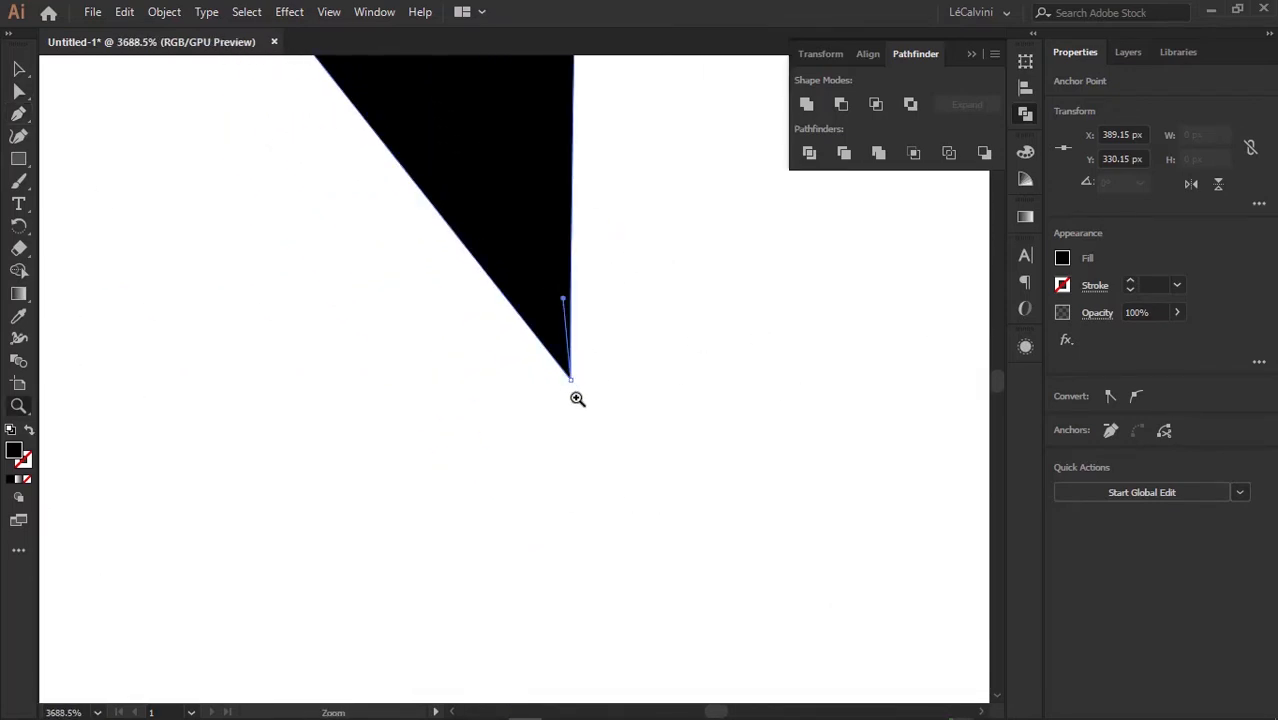
pyautogui.press('a')
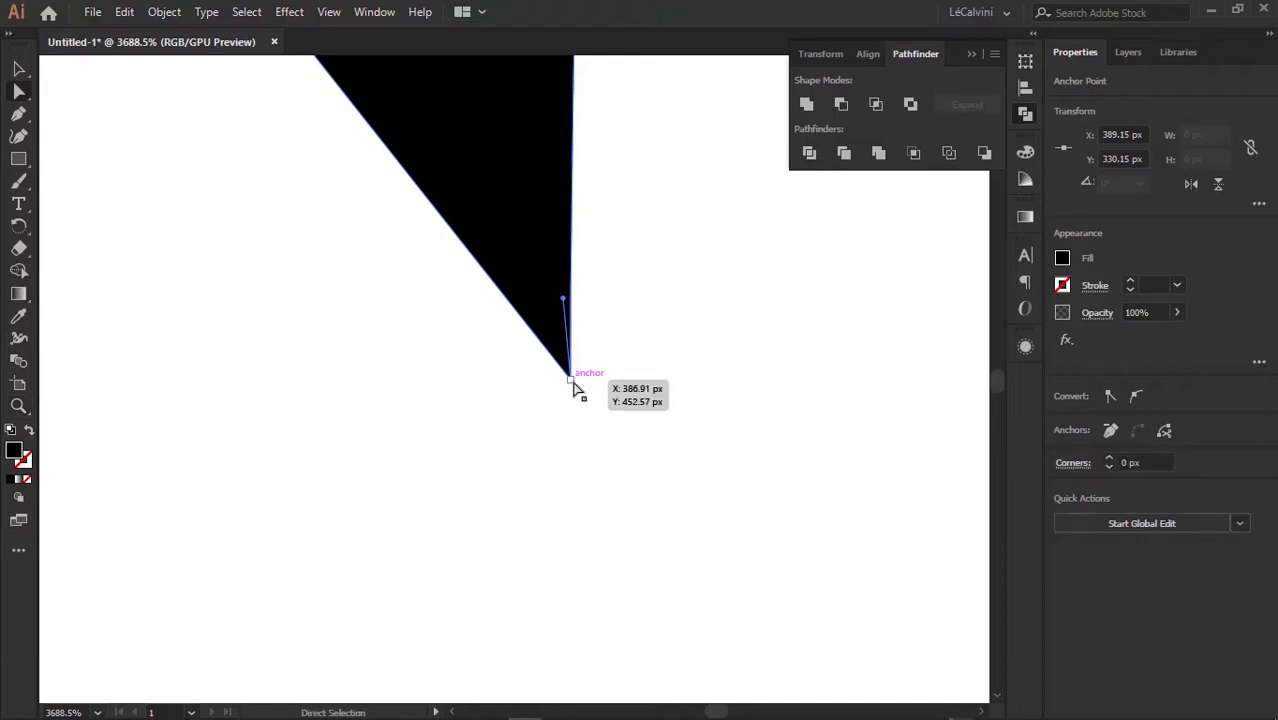
pyautogui.click(574, 382)
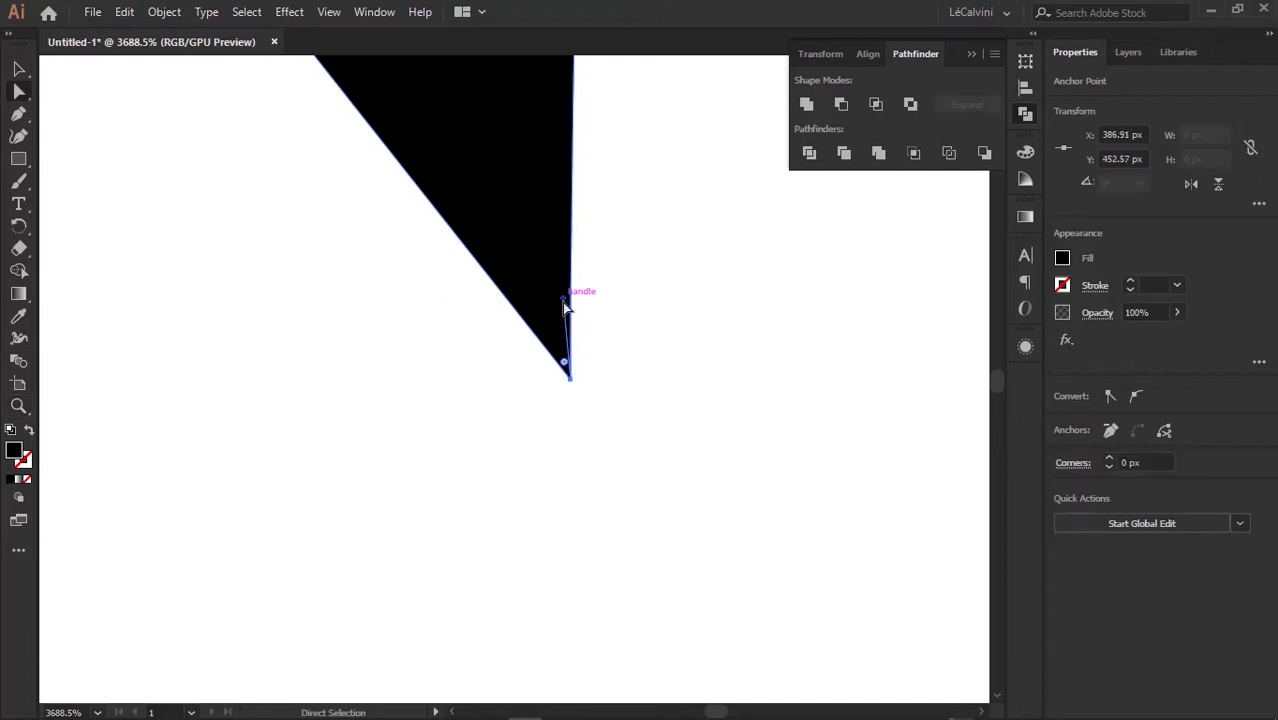
pyautogui.moveTo(562, 302); pyautogui.dragTo(571, 312)
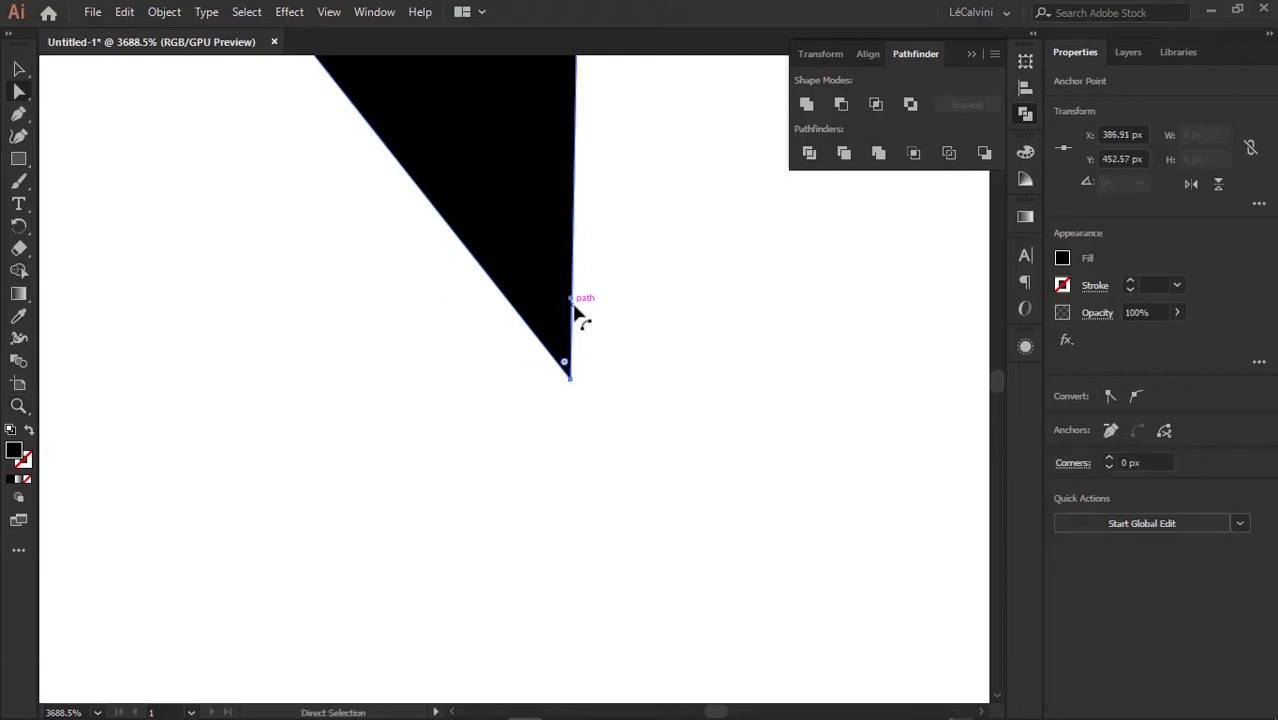
# Examine the straightened outline of the 1 within the whole logo and beside the uncut version, and clear the selection
pyautogui.press('z')
pyautogui.keyDown('alt'); pyautogui.click(702, 277); pyautogui.keyUp('alt')
pyautogui.keyDown('alt'); pyautogui.click(615, 303); pyautogui.keyUp('alt')
pyautogui.keyDown('alt'); pyautogui.click(615, 303); pyautogui.keyUp('alt')
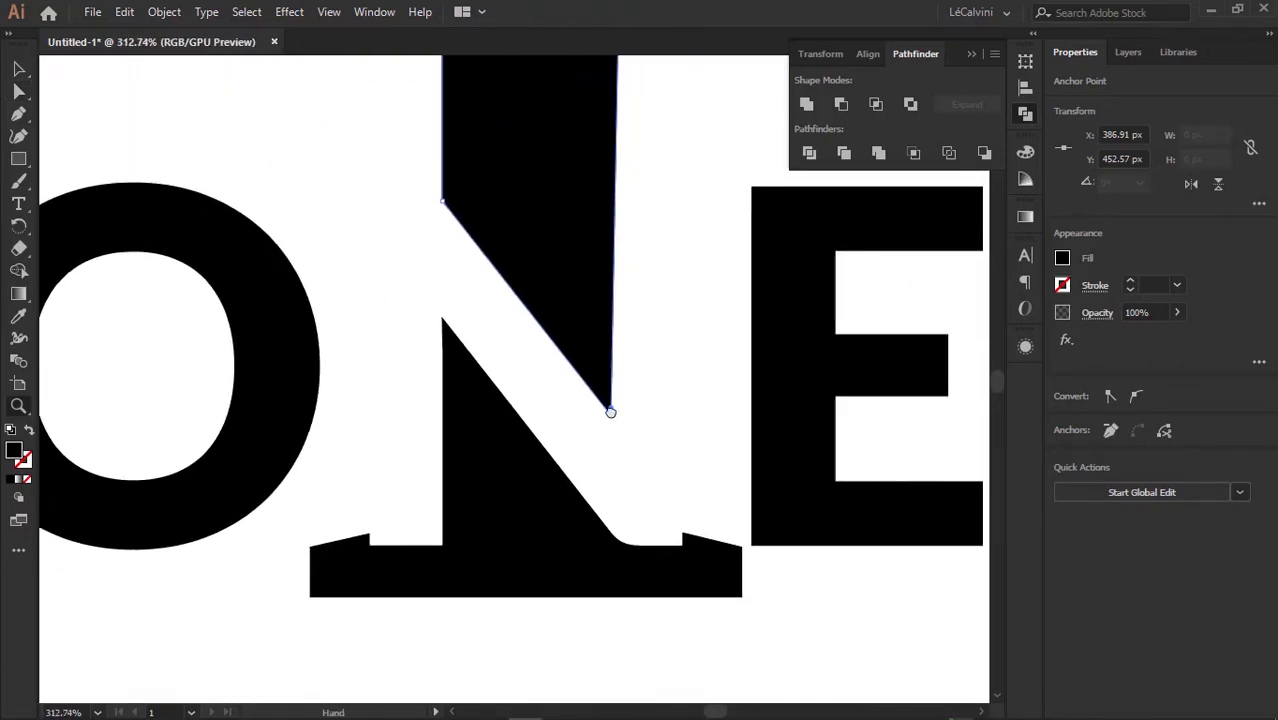
pyautogui.keyDown('alt'); pyautogui.click(539, 334); pyautogui.keyUp('alt')
pyautogui.keyDown('alt'); pyautogui.click(573, 357); pyautogui.keyUp('alt')
pyautogui.moveTo(634, 503); pyautogui.dragTo(585, 379)
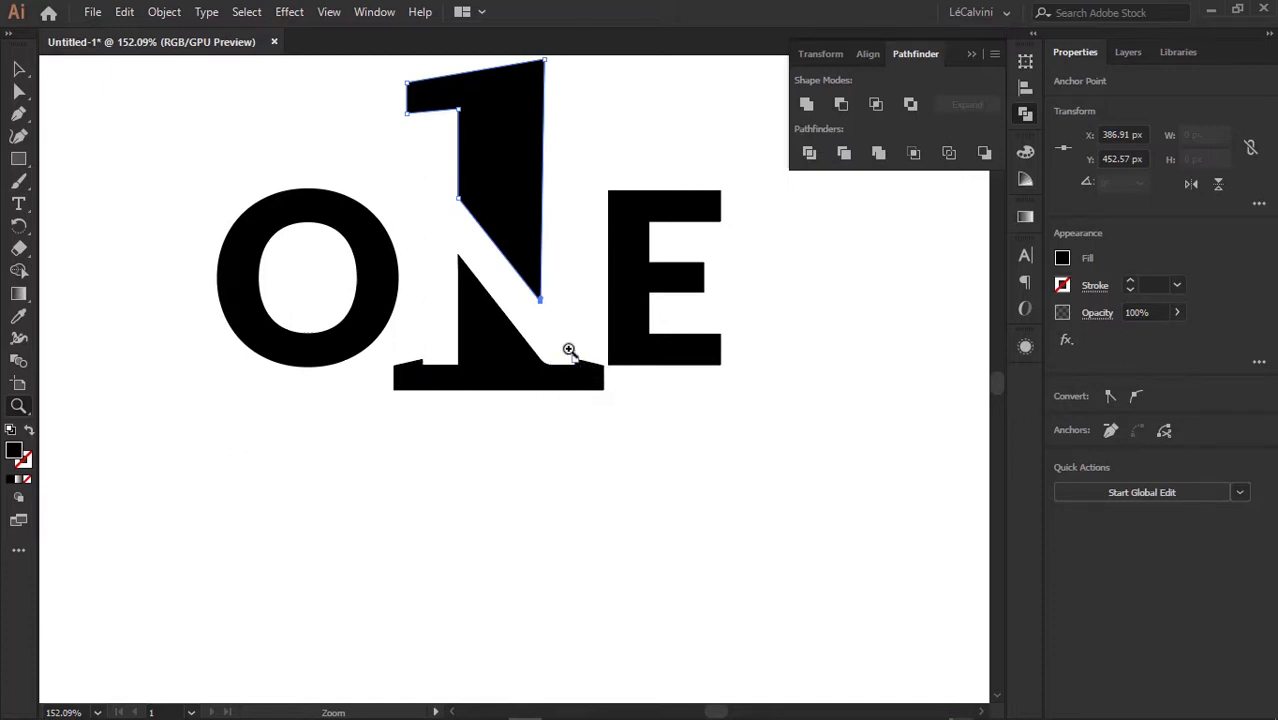
pyautogui.moveTo(585, 300); pyautogui.dragTo(602, 434)
pyautogui.moveTo(532, 300); pyautogui.dragTo(559, 320)
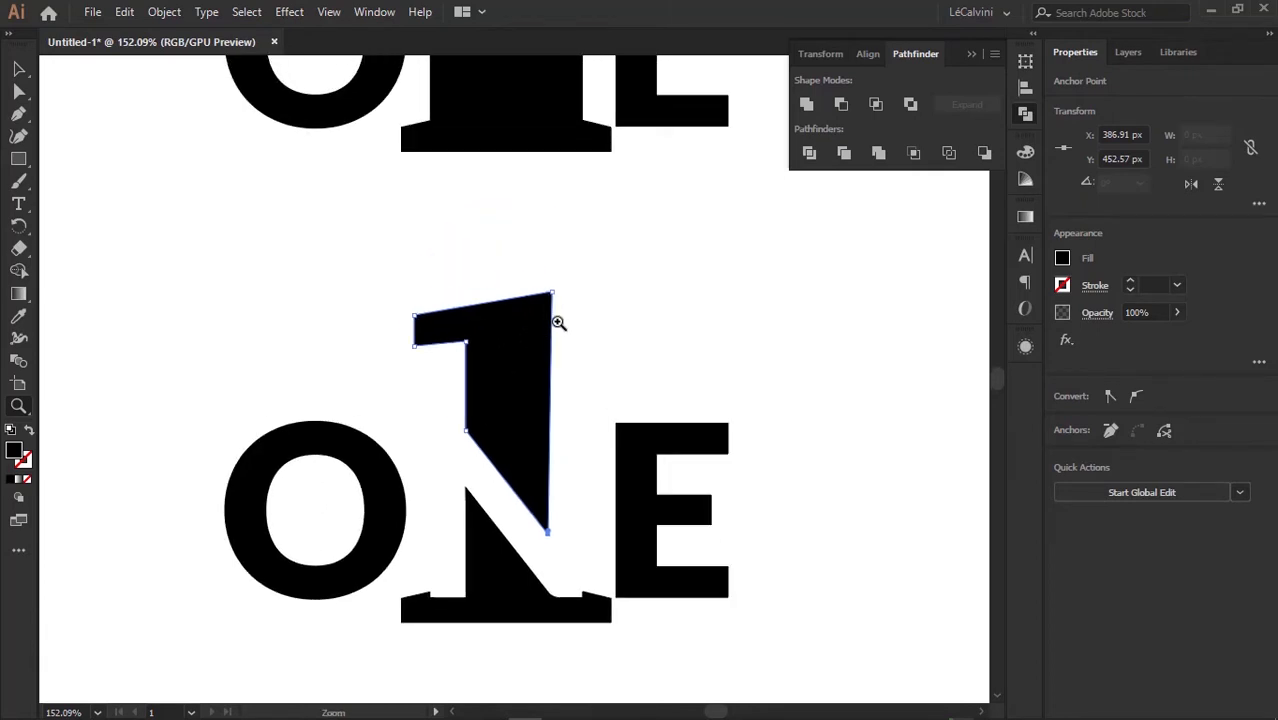
pyautogui.keyDown('alt'); pyautogui.click(668, 316); pyautogui.keyUp('alt')
pyautogui.keyDown('alt'); pyautogui.click(654, 317); pyautogui.keyUp('alt')
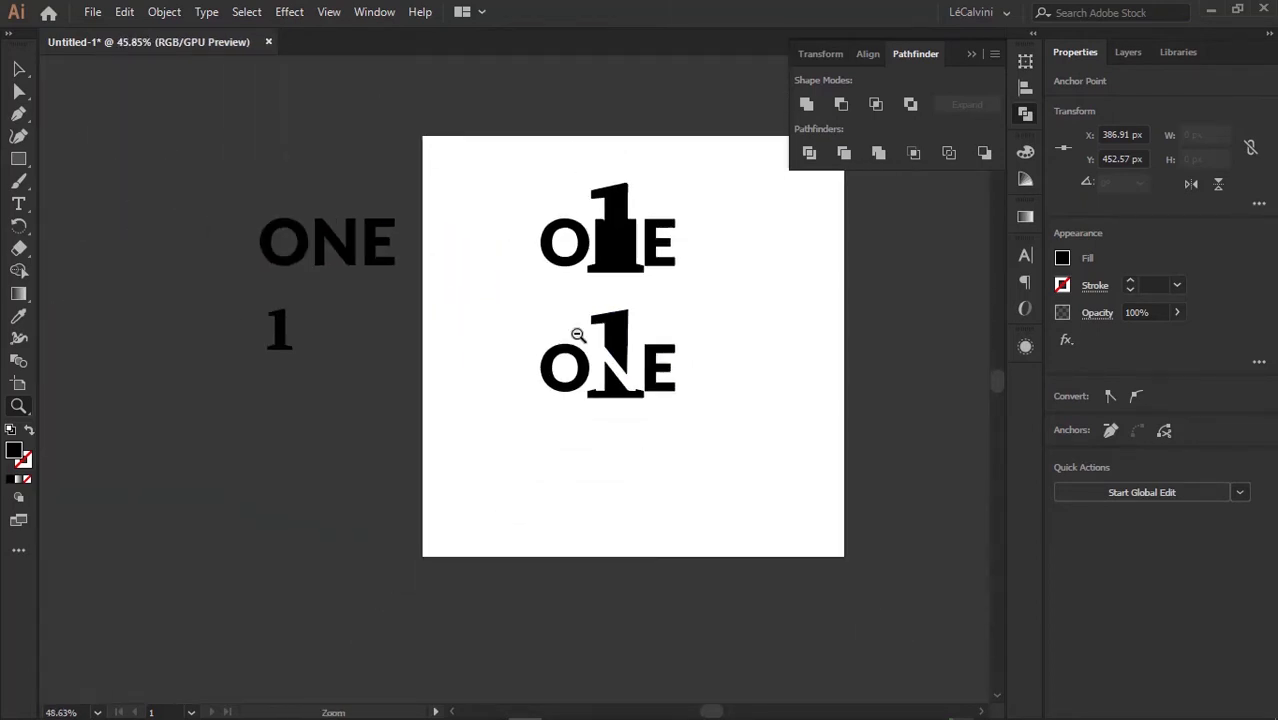
pyautogui.keyDown('alt'); pyautogui.click(579, 334); pyautogui.keyUp('alt')
pyautogui.press('v')
pyautogui.click(736, 322)
# Enlarge the entire cut-out ONE logo from its centre to about 371 px wide and move it lower on the artboard
pyautogui.moveTo(662, 334); pyautogui.dragTo(539, 366)
pyautogui.press('z')
pyautogui.press('v')
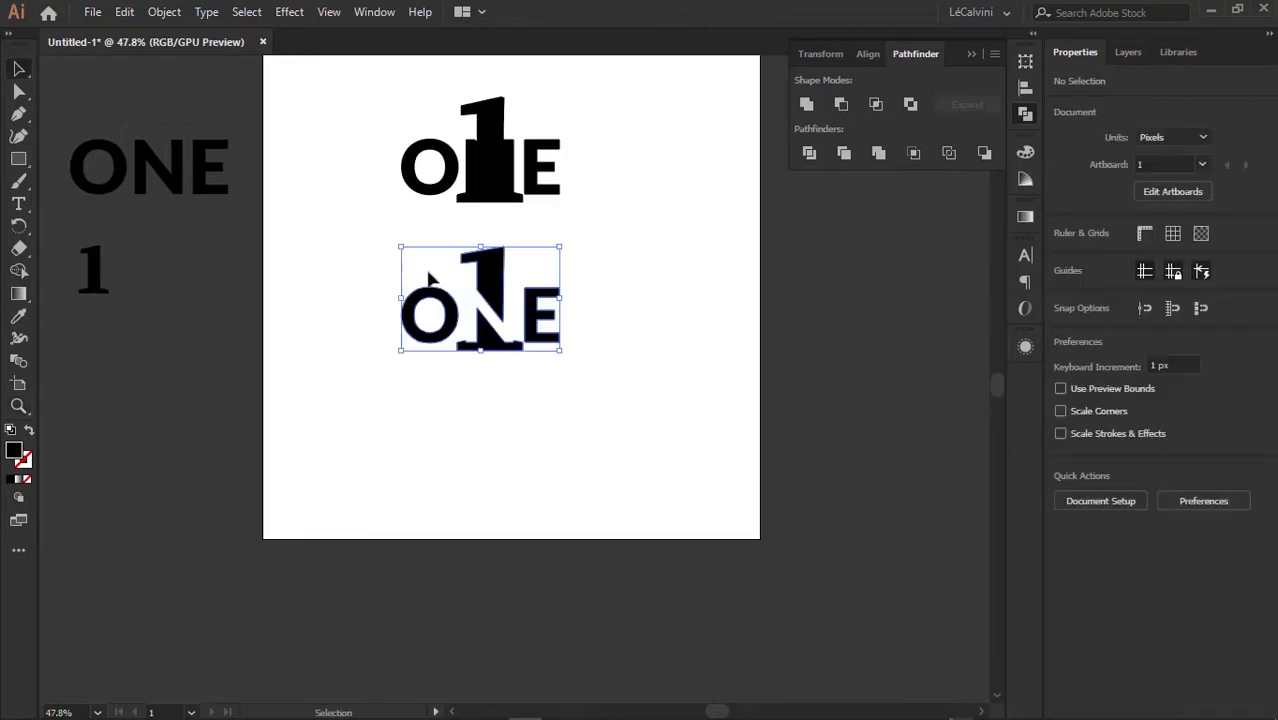
pyautogui.moveTo(422, 277); pyautogui.dragTo(411, 240)
pyautogui.click(560, 357)
pyautogui.moveTo(558, 246); pyautogui.dragTo(594, 218)
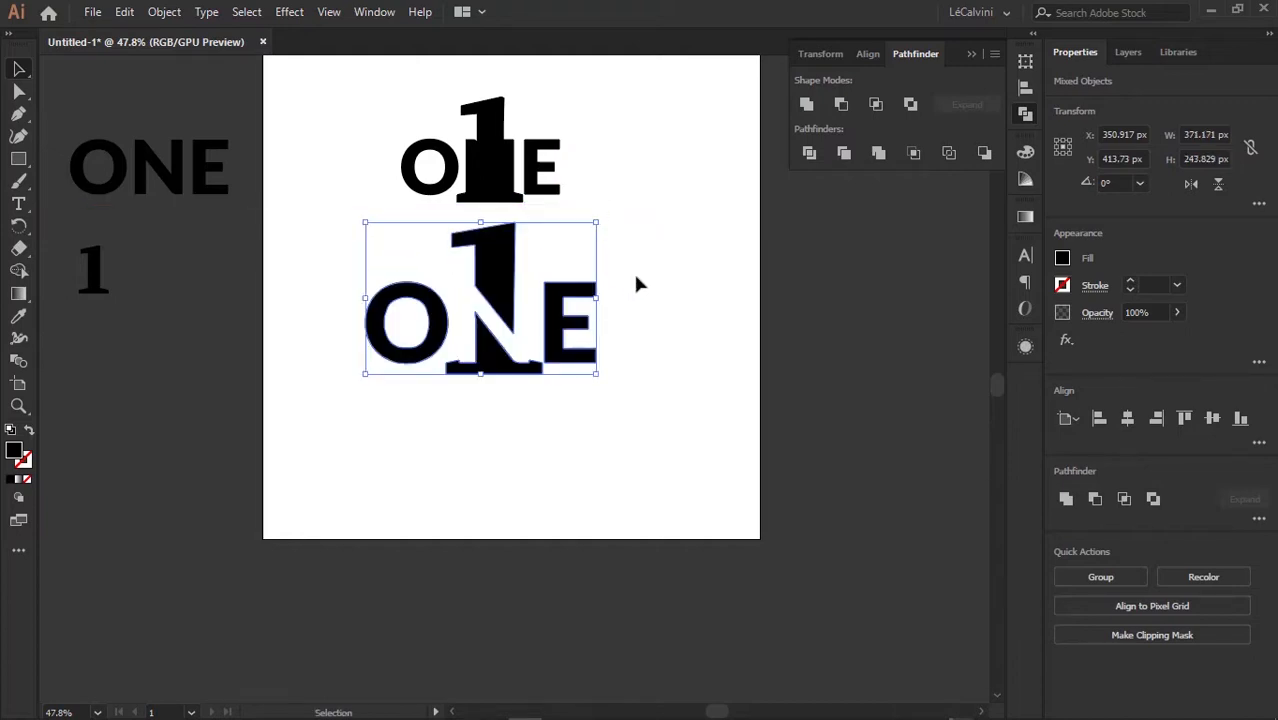
pyautogui.moveTo(665, 391); pyautogui.dragTo(520, 340)
pyautogui.moveTo(498, 284); pyautogui.dragTo(500, 308)
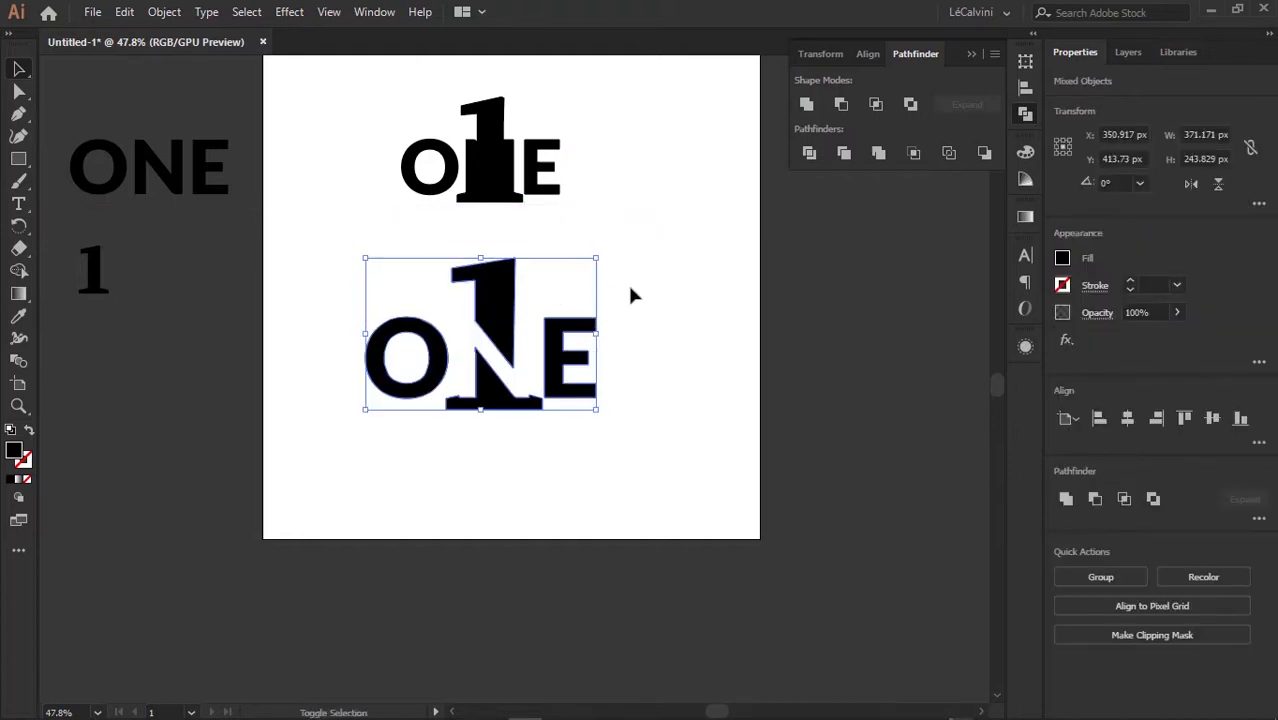
pyautogui.click(646, 334)
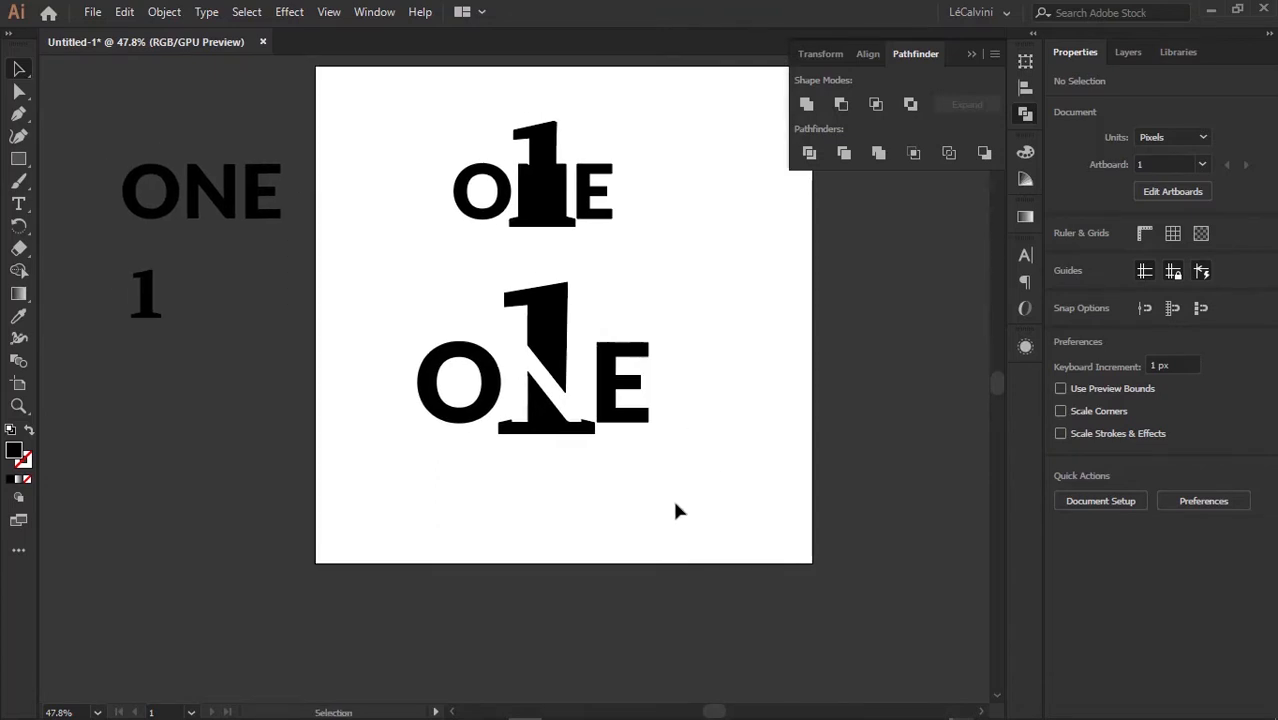
# Place the live ONE text in the empty pasteboard area below the spare serif 1
pyautogui.moveTo(679, 508); pyautogui.dragTo(408, 343)
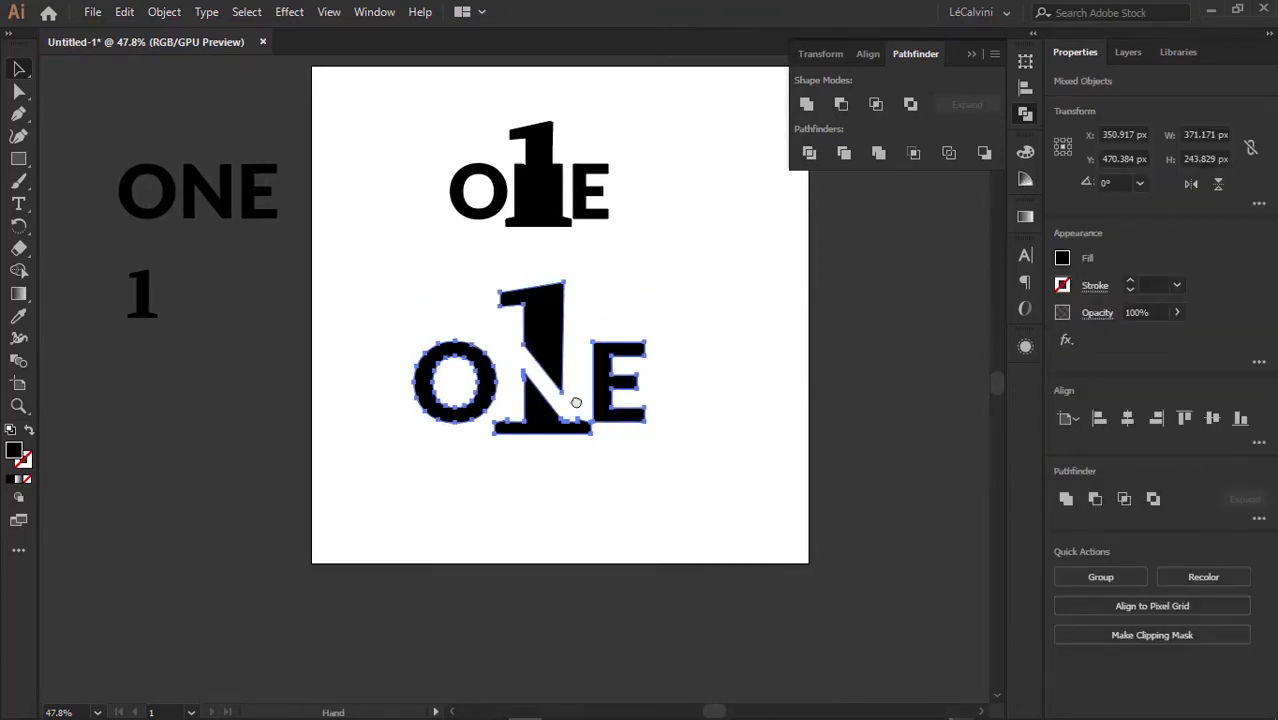
pyautogui.scroll(-1, 585, 375)
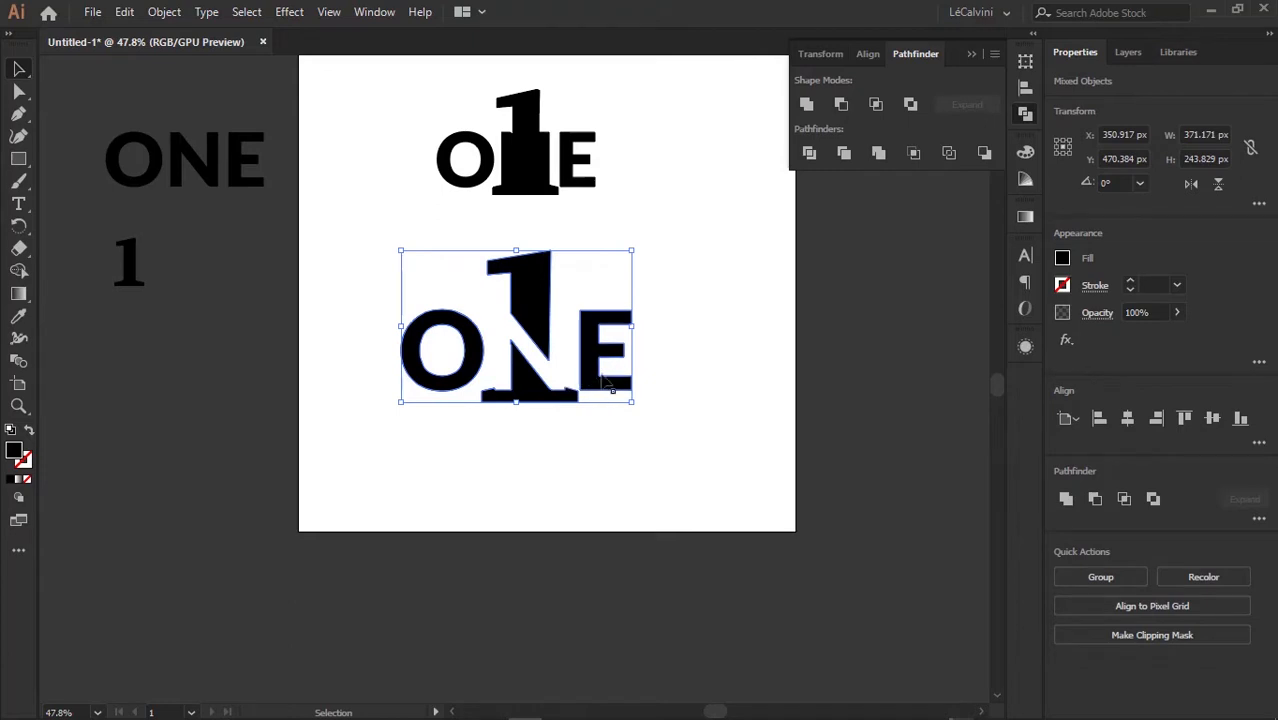
pyautogui.hscroll(-5, 540, 345)
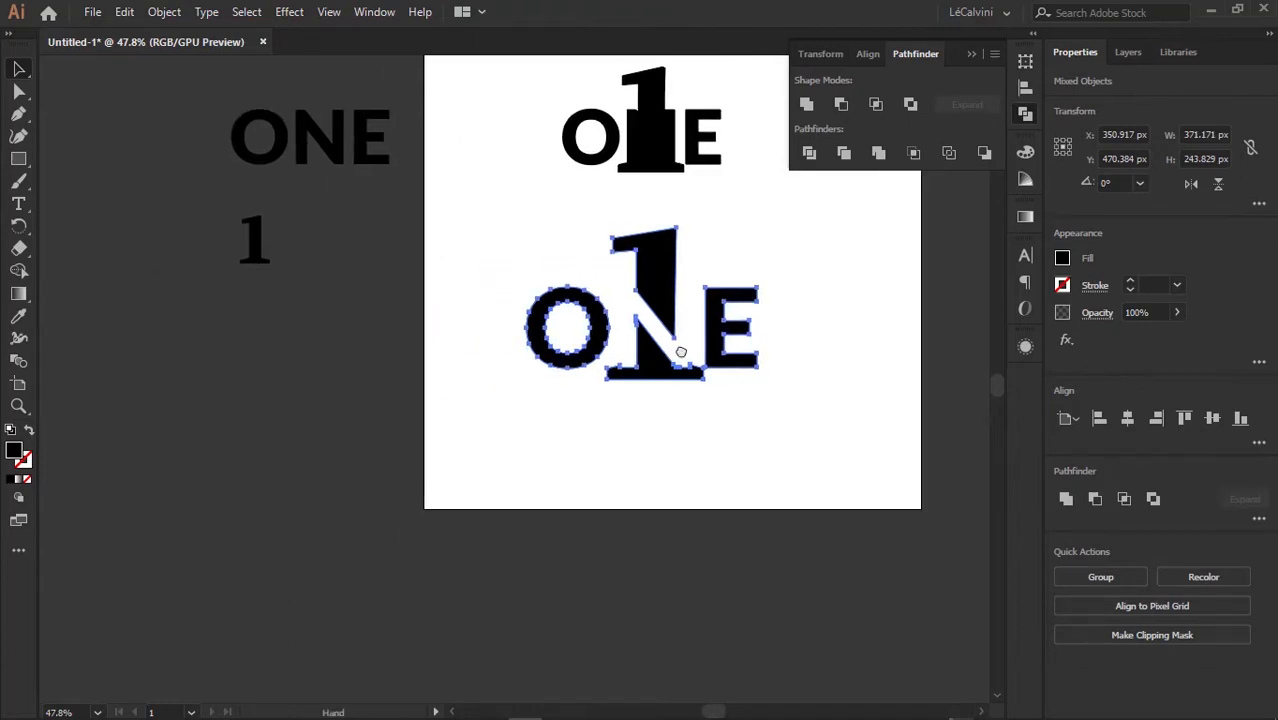
pyautogui.hscroll(-3, 331, 191)
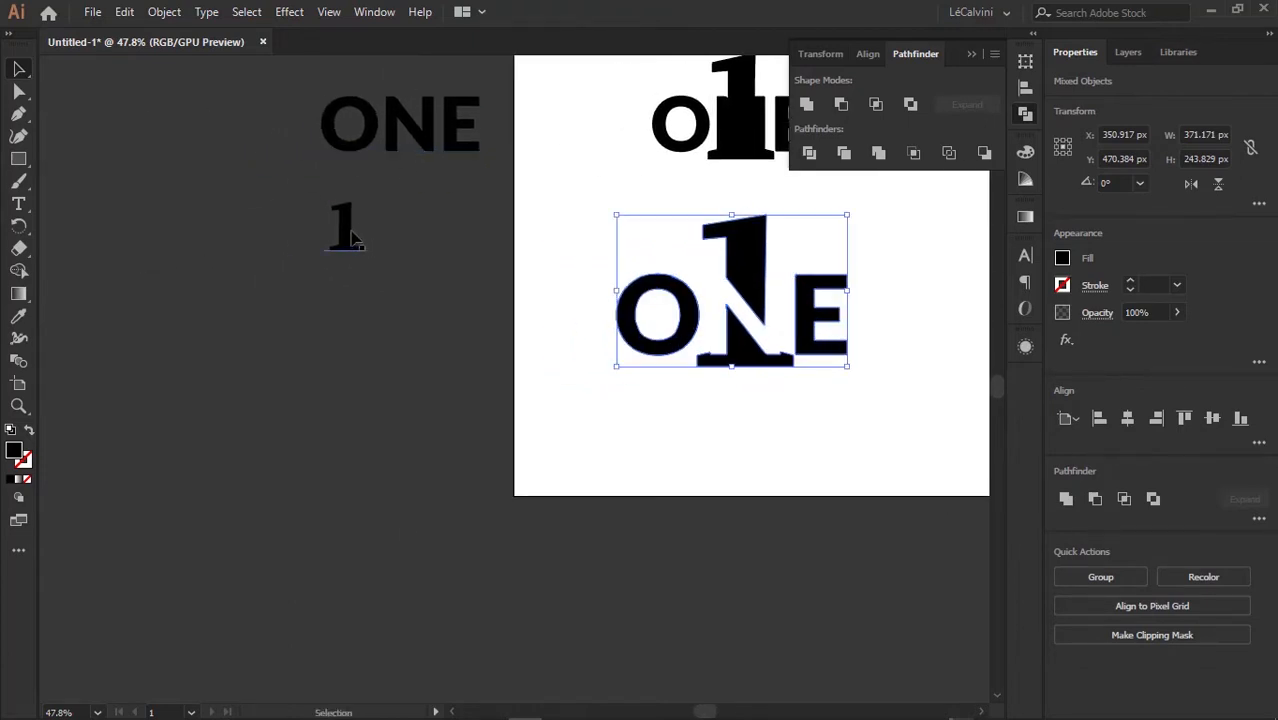
pyautogui.hscroll(-3, 362, 242)
pyautogui.moveTo(497, 163); pyautogui.dragTo(372, 446)
pyautogui.scroll(-3, 490, 302)
pyautogui.hscroll(-3, 490, 302)
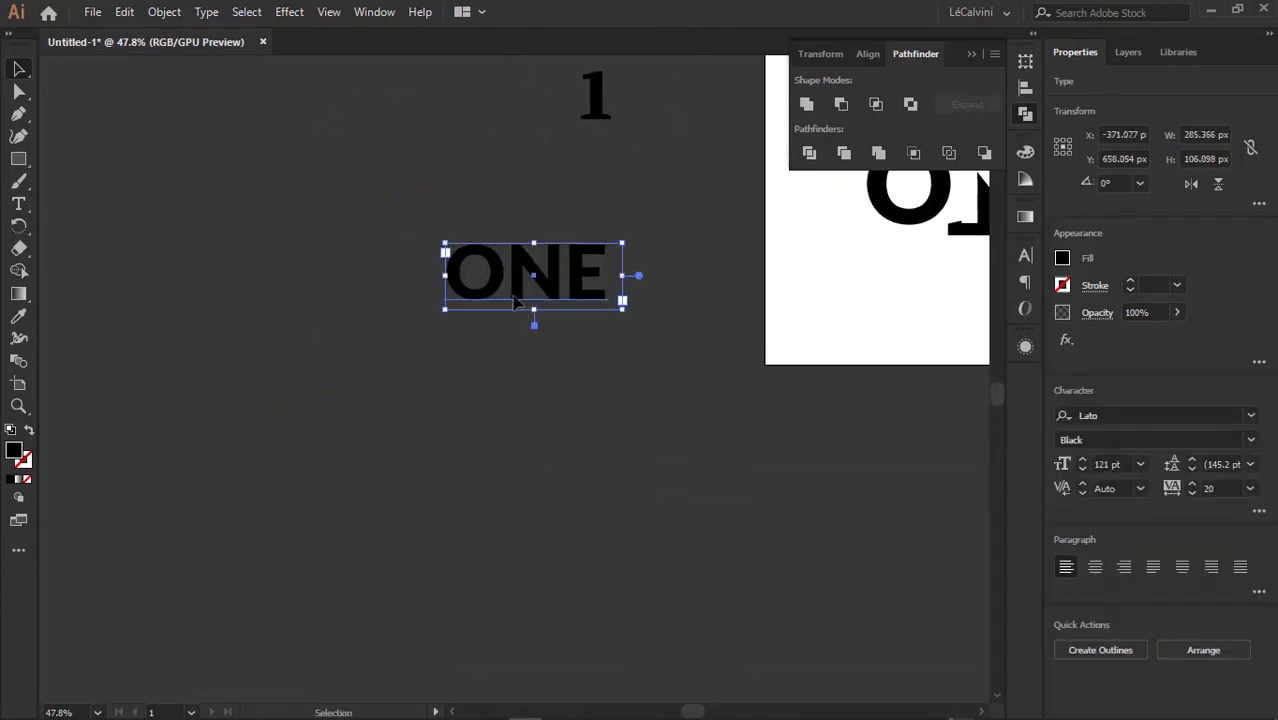
# Widen the live ONE text frame to about 514 px
pyautogui.doubleClick(585, 290)
pyautogui.hotkey('ctrl', 'a')
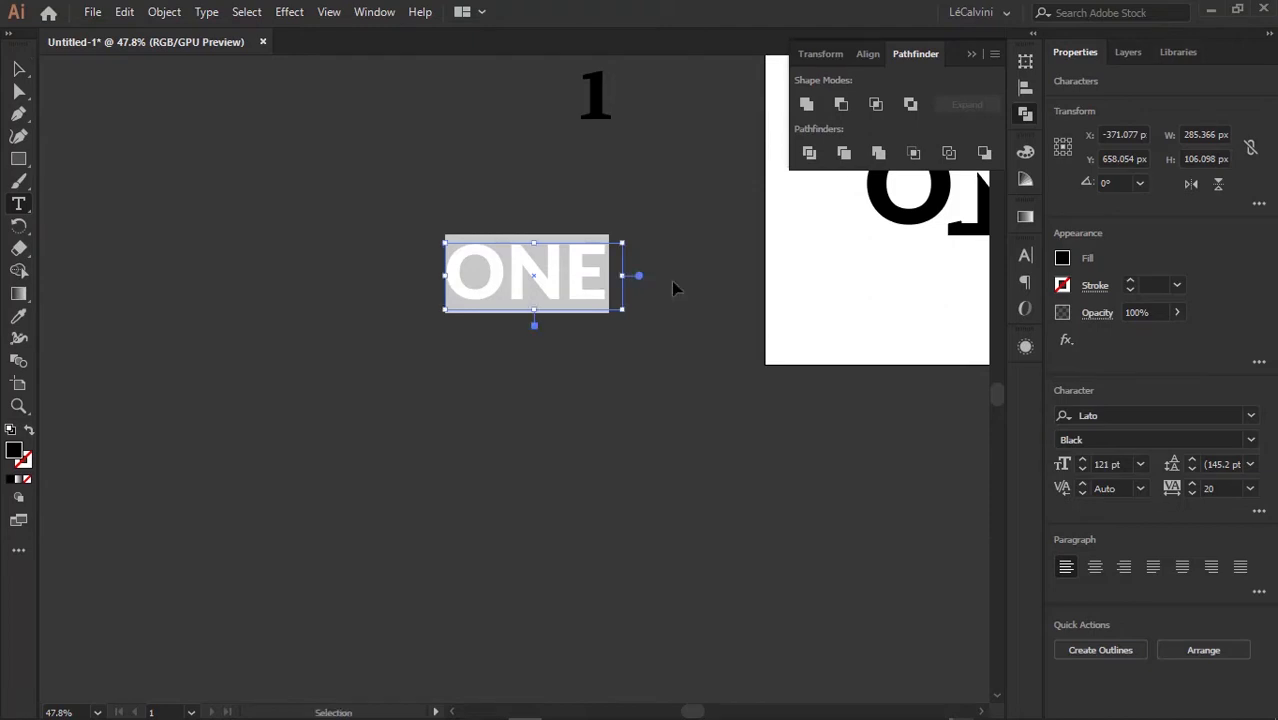
pyautogui.click(673, 289)
pyautogui.press('v')
pyautogui.click(592, 299)
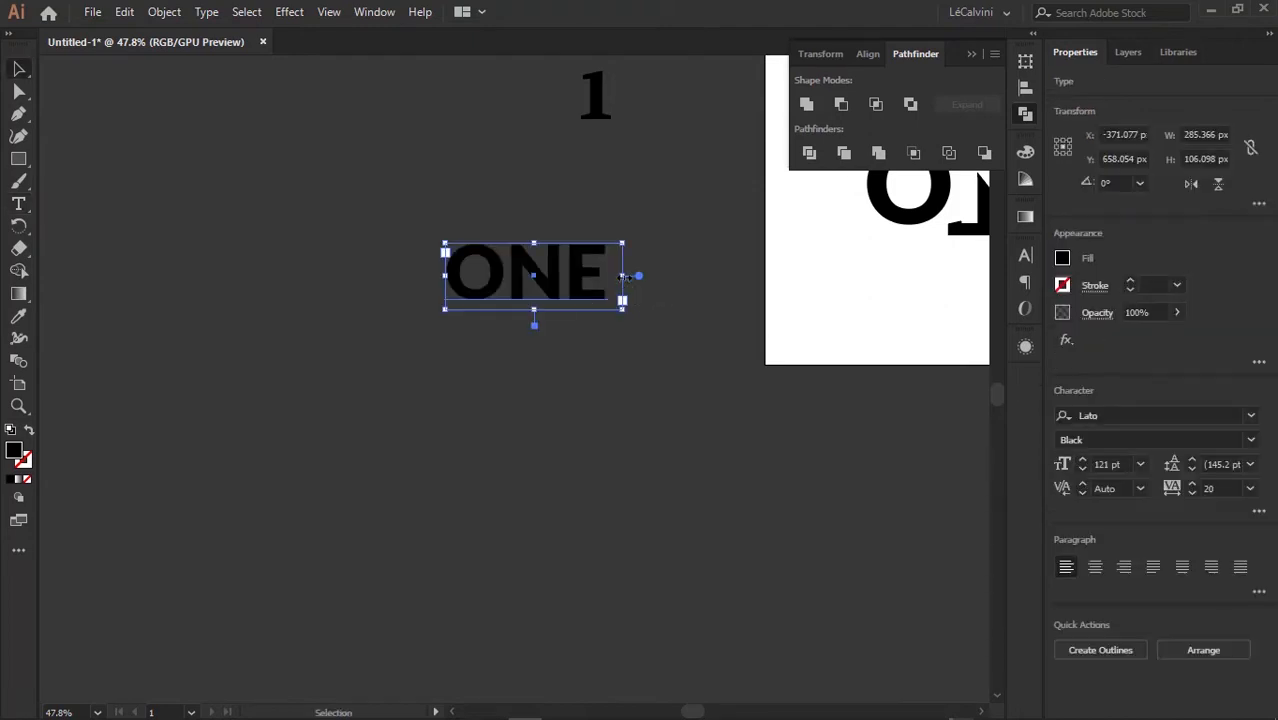
pyautogui.moveTo(622, 276); pyautogui.dragTo(764, 276)
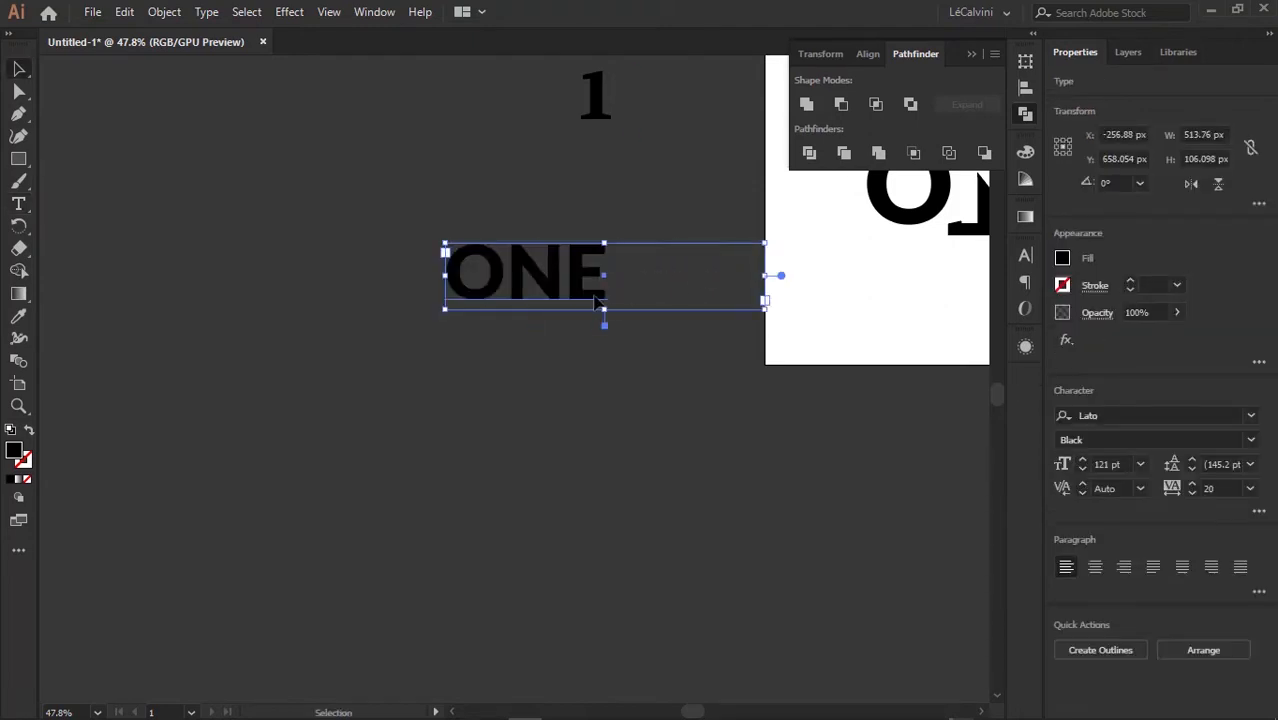
# Replace the word ONE in the widened text frame with ELEPHANT in capitals
pyautogui.doubleClick(600, 294)
pyautogui.hotkey('ctrl', 'a')
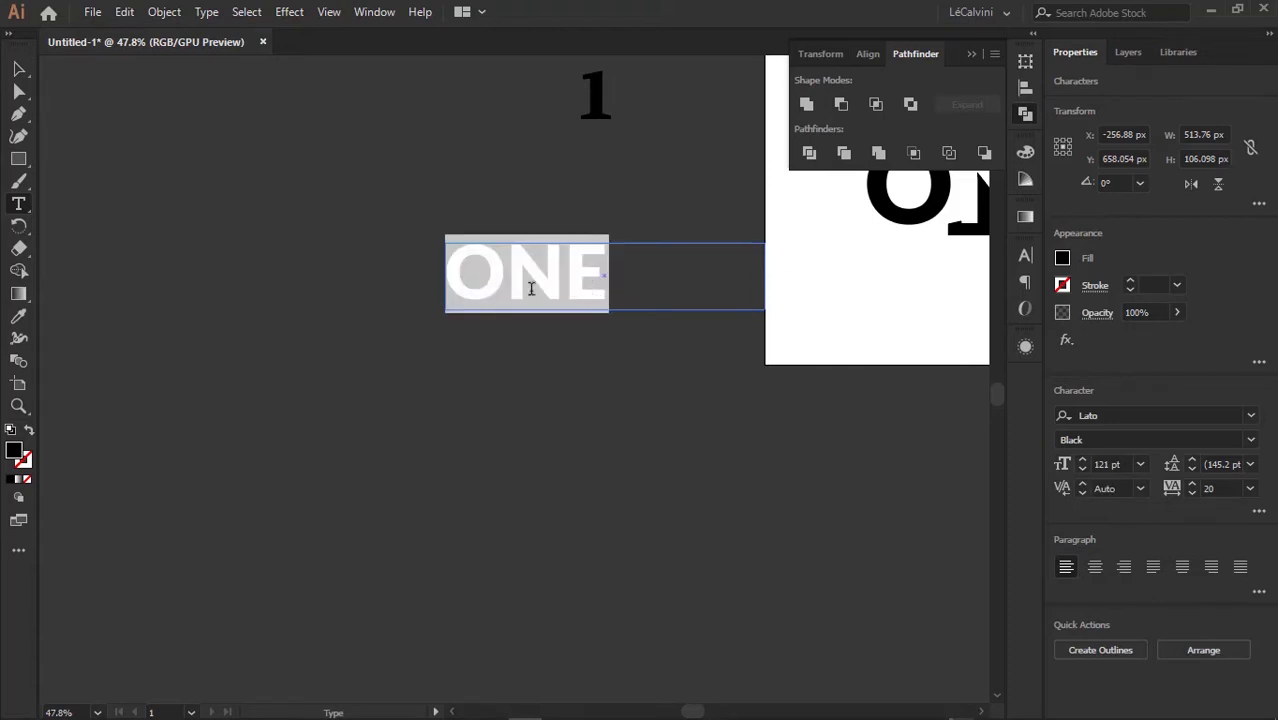
pyautogui.write('el')
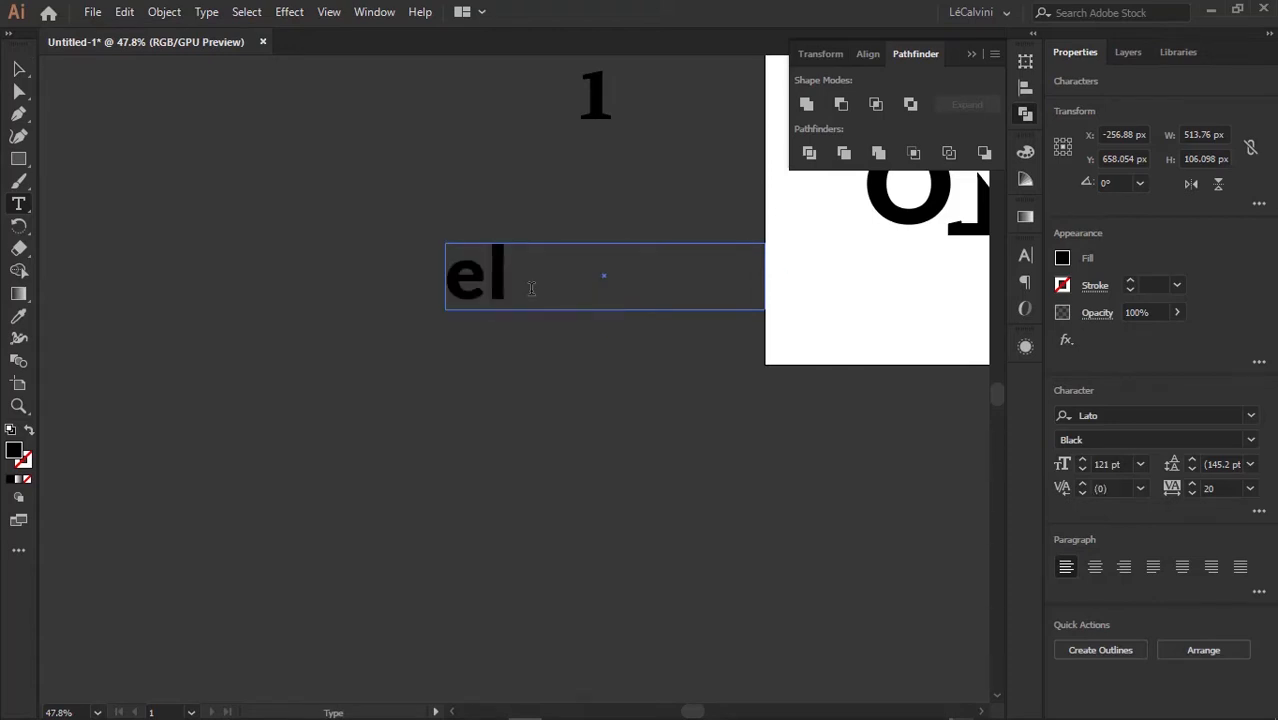
pyautogui.hotkey('ctrl', 'a')
pyautogui.click(531, 289)
pyautogui.press('BackSpace')
pyautogui.press('BackSpace')
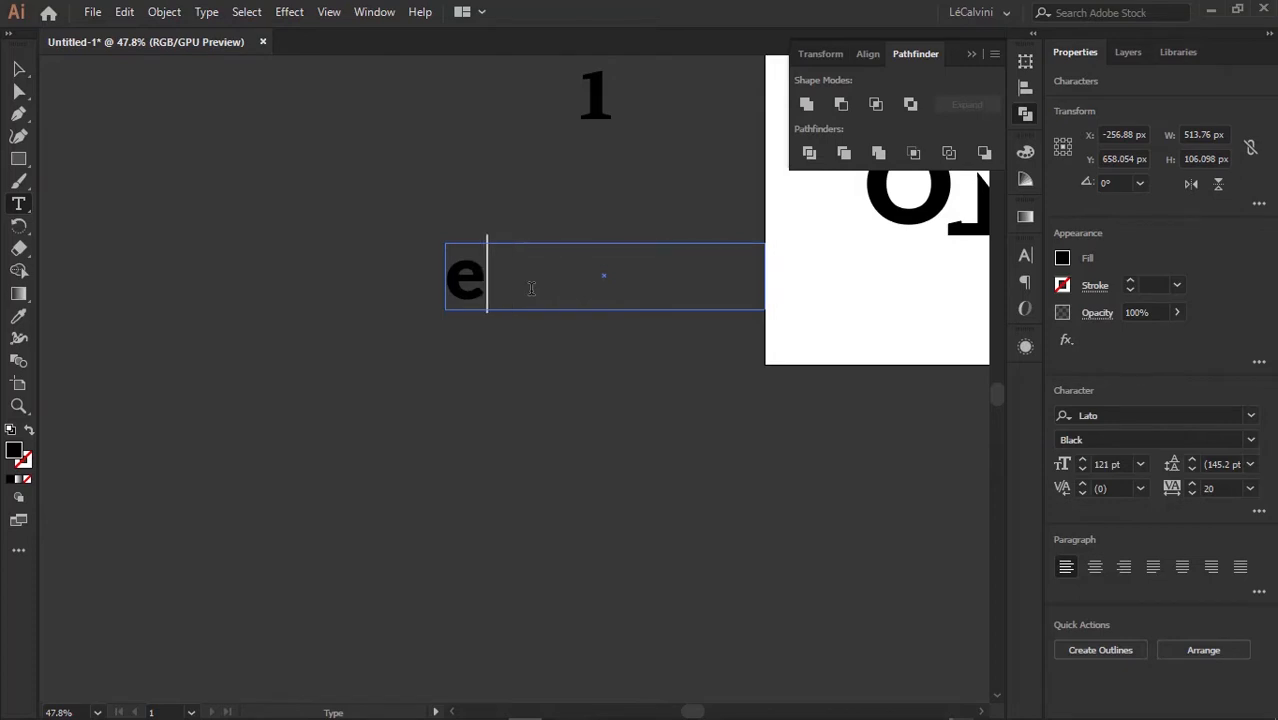
pyautogui.write('ELE')
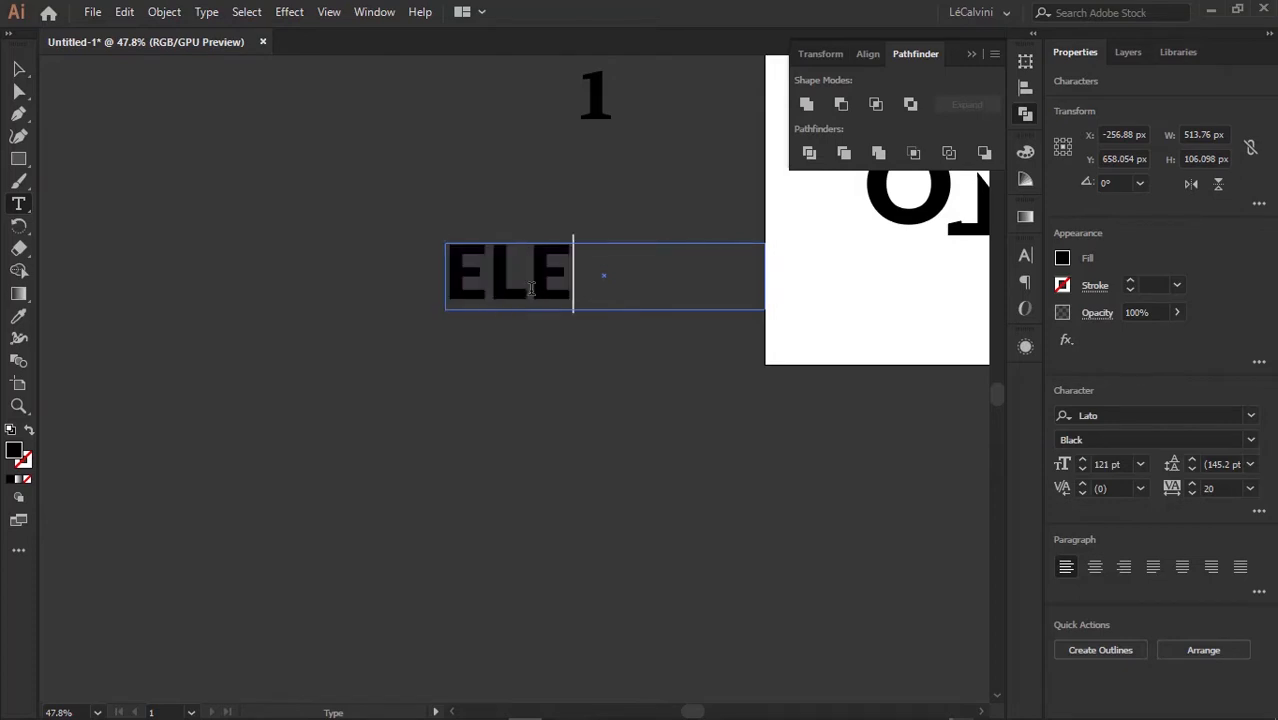
pyautogui.write('PHANT')
pyautogui.press('Escape')
# Move the ELEPHANT text farther away from the artboard and widen its frame to about 639 px
pyautogui.click(657, 412)
pyautogui.moveTo(525, 290); pyautogui.dragTo(270, 334)
pyautogui.moveTo(480, 308); pyautogui.dragTo(558, 302)
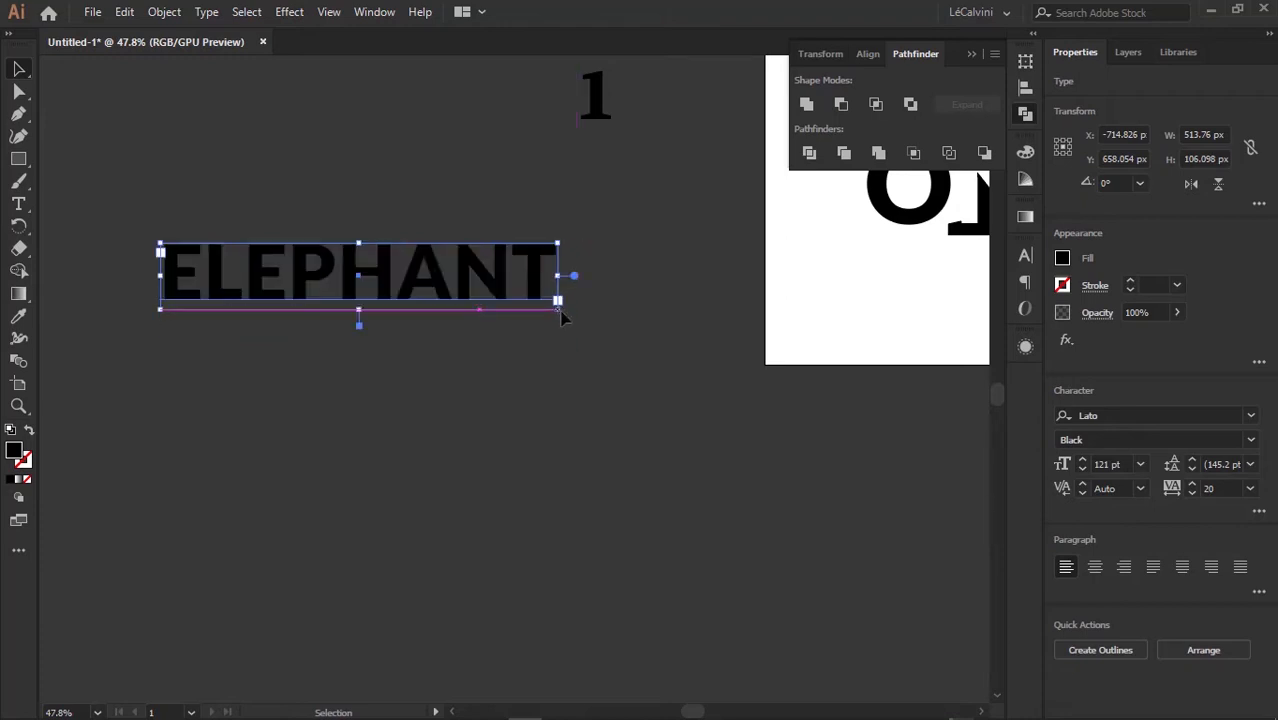
# Convert the ELEPHANT text to outlines and ungroup it into separate letters
pyautogui.rightClick(390, 298)
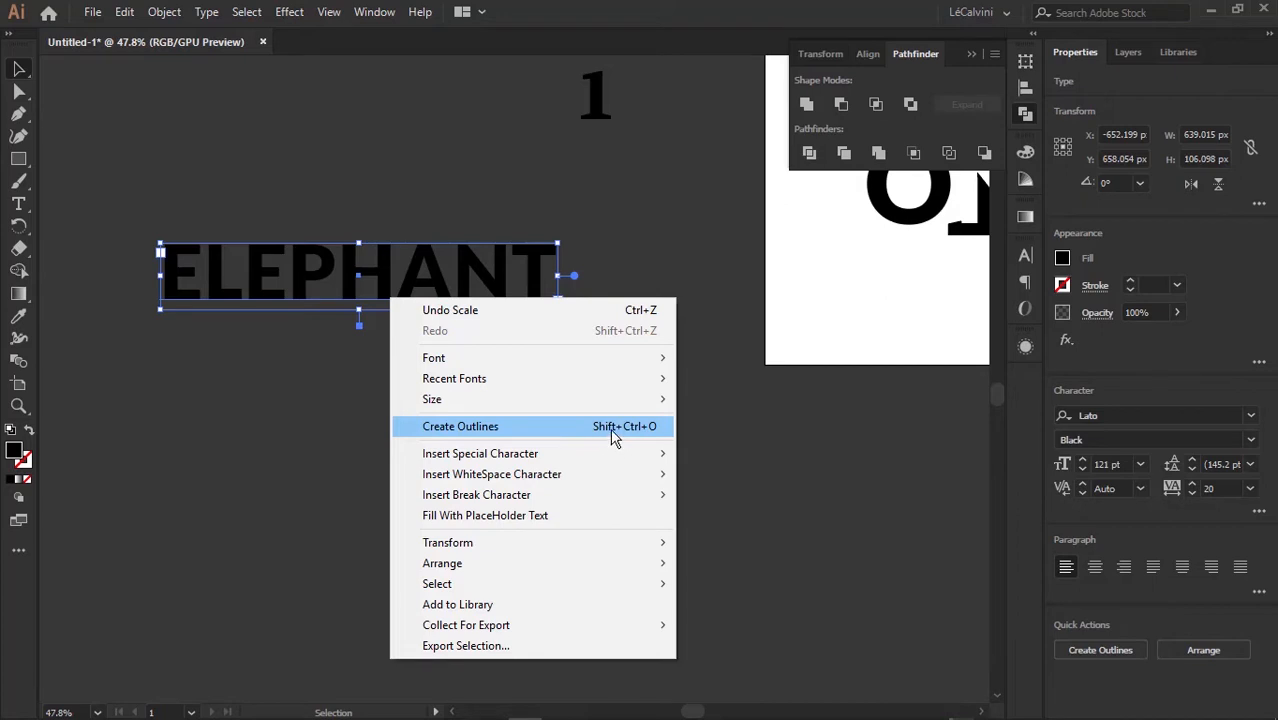
pyautogui.click(645, 428)
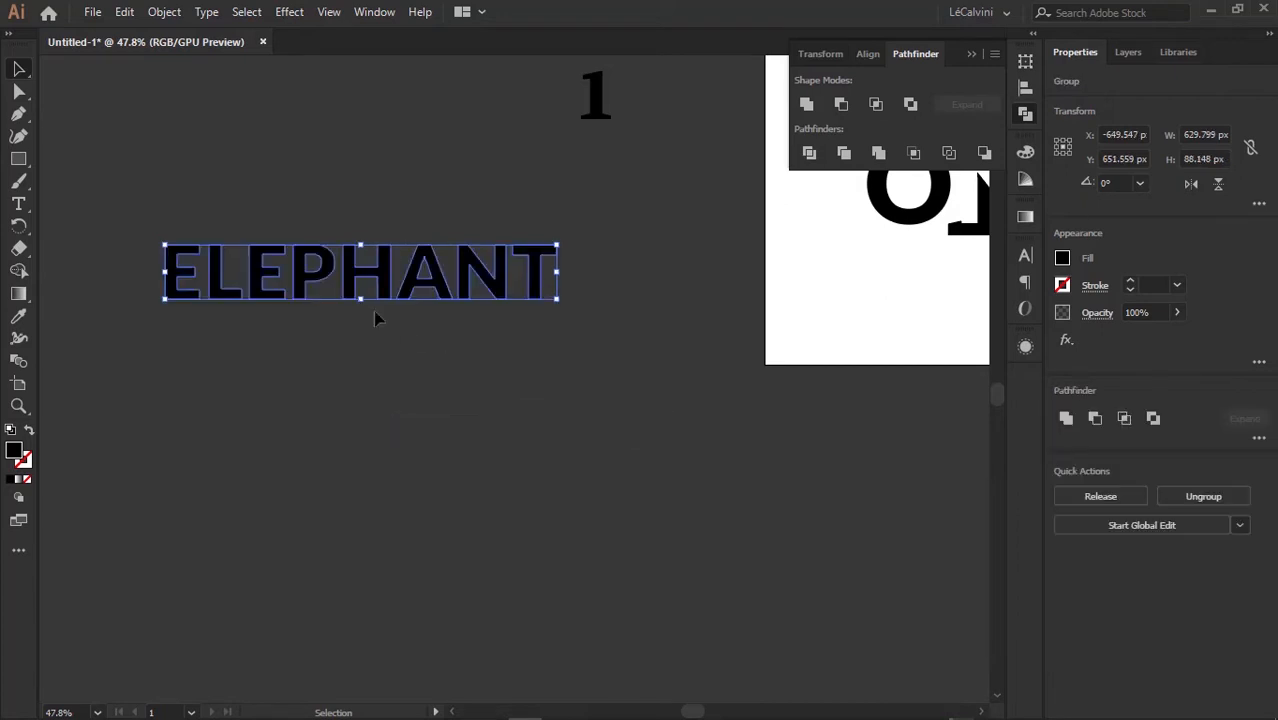
pyautogui.rightClick(362, 277)
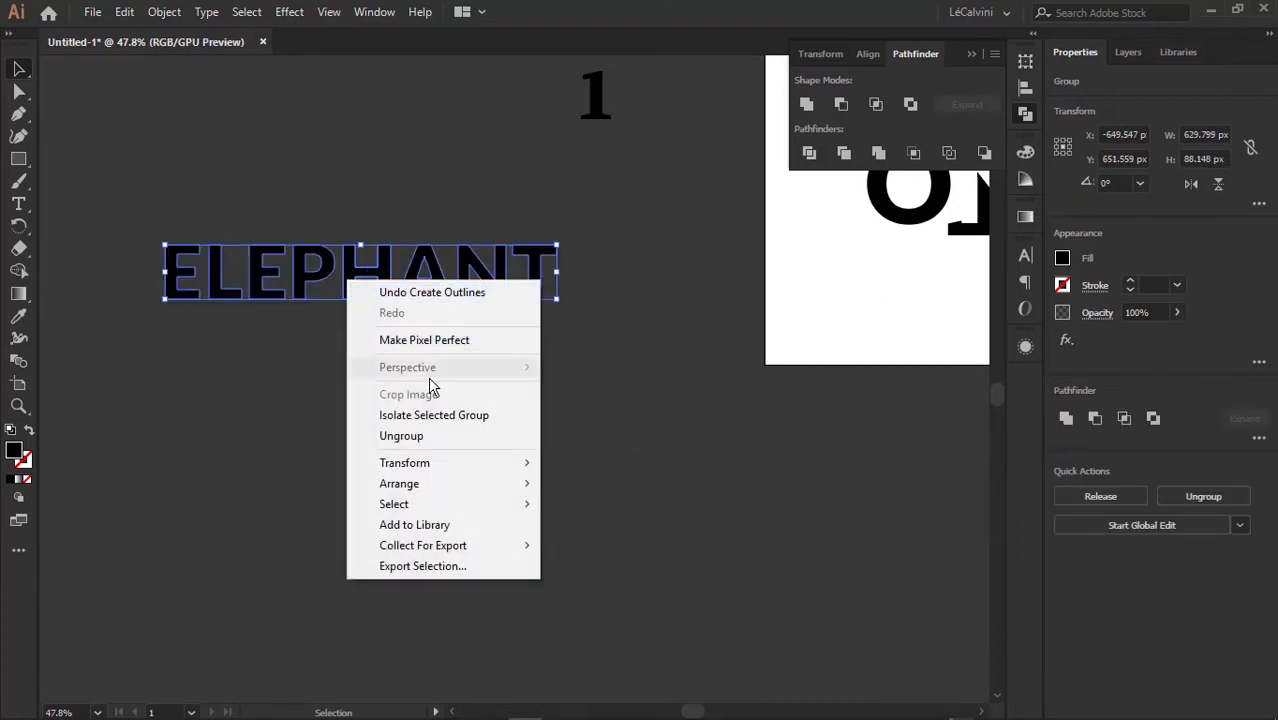
pyautogui.click(440, 438)
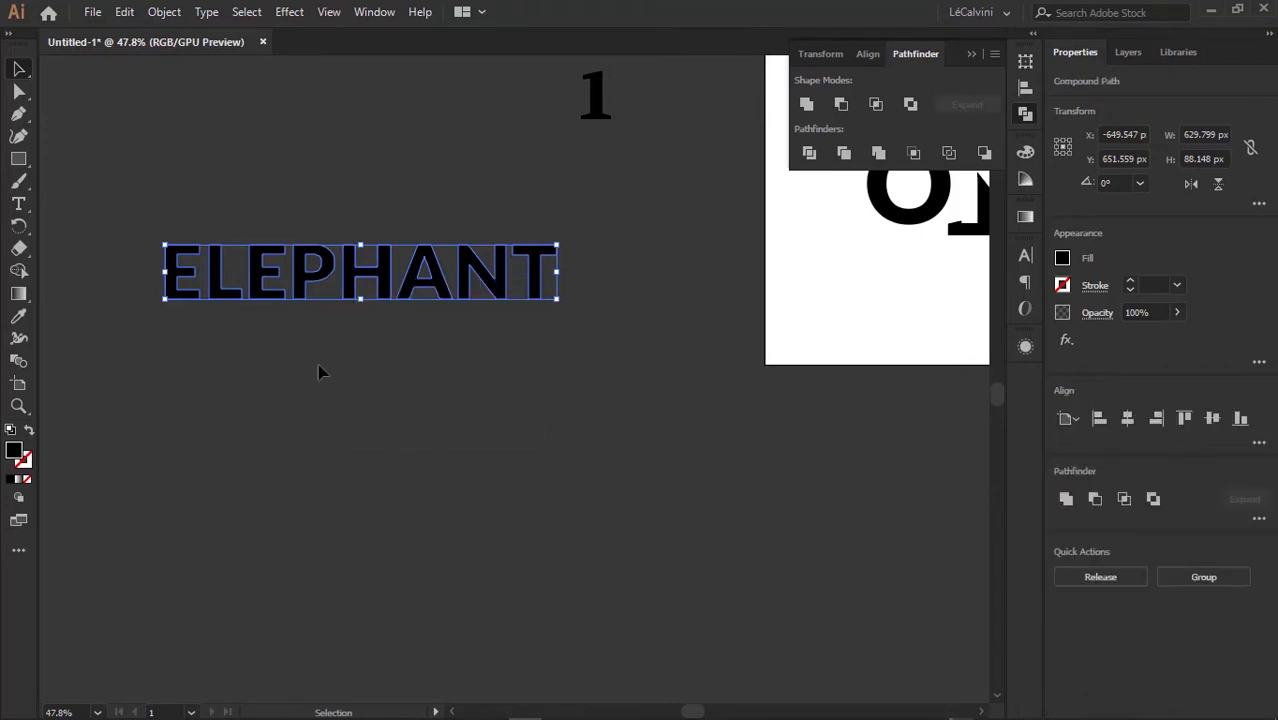
# Move the L of ELEPHANT straight down by one letter height, directly below its gap in the word
pyautogui.click(260, 384)
pyautogui.click(218, 292)
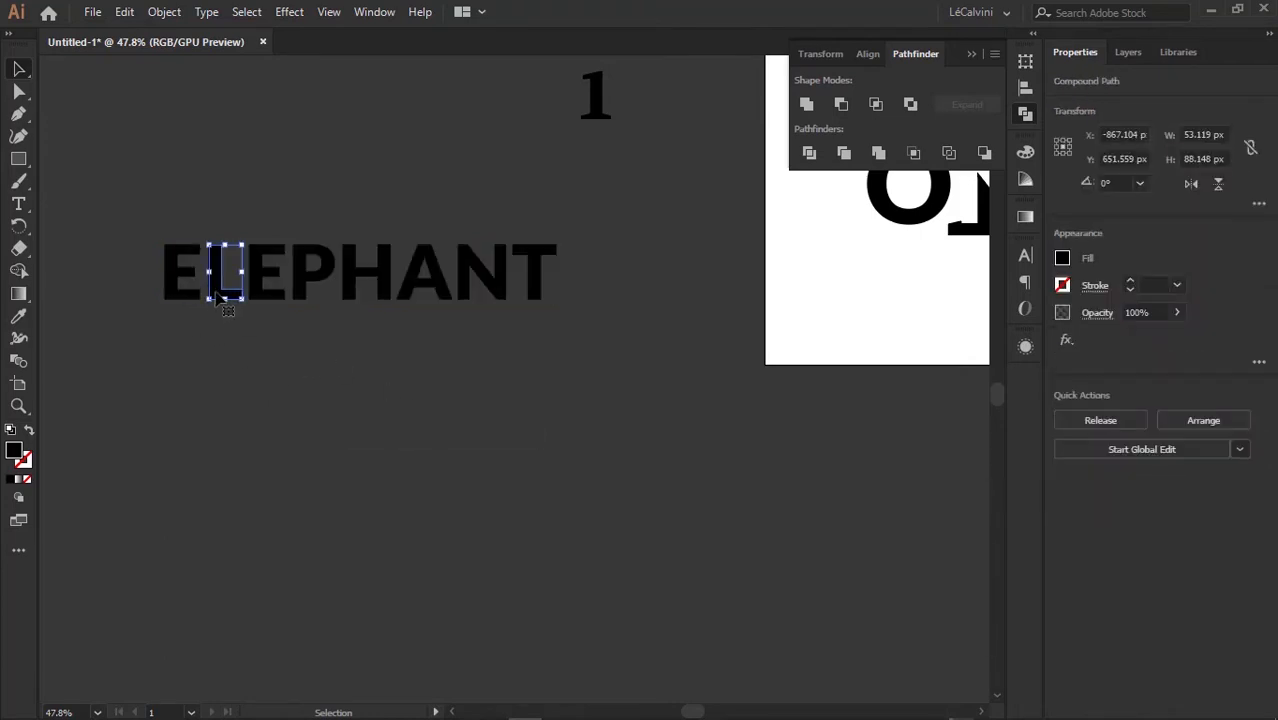
pyautogui.moveTo(218, 293); pyautogui.dragTo(229, 353)
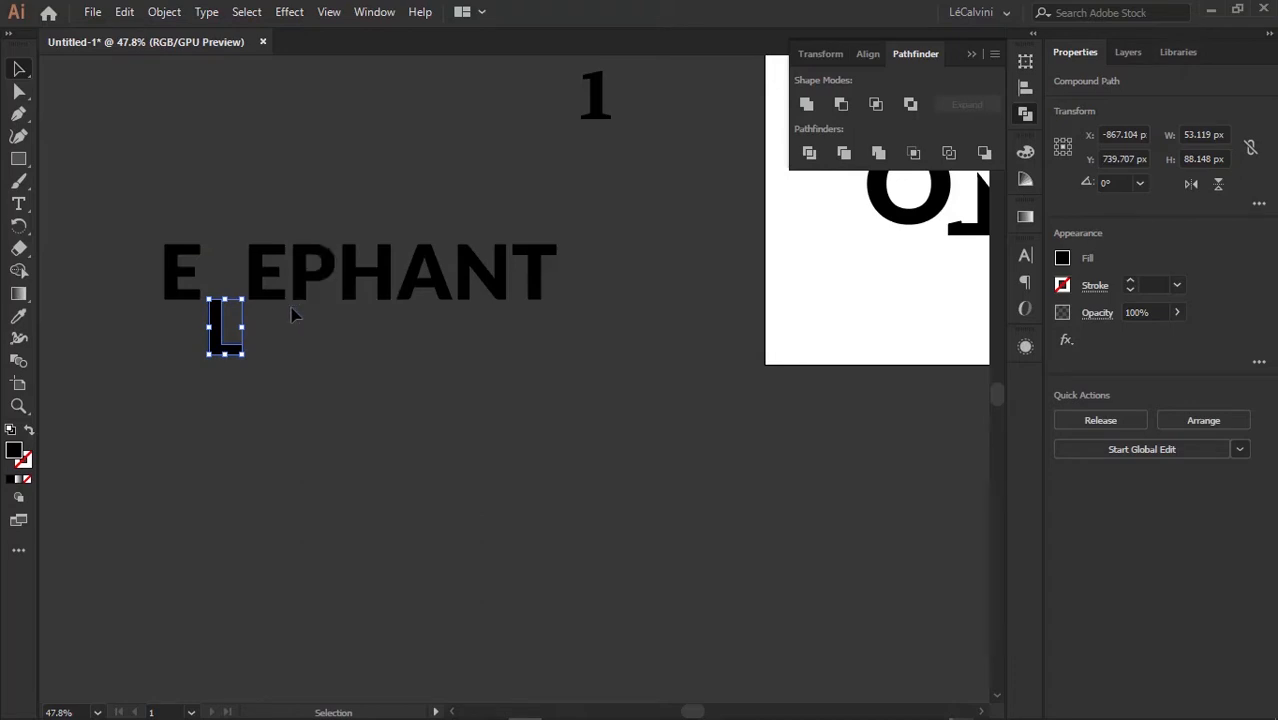
# Reflect the second E of ELEPHANT across the vertical axis so that it faces backwards
pyautogui.click(268, 284)
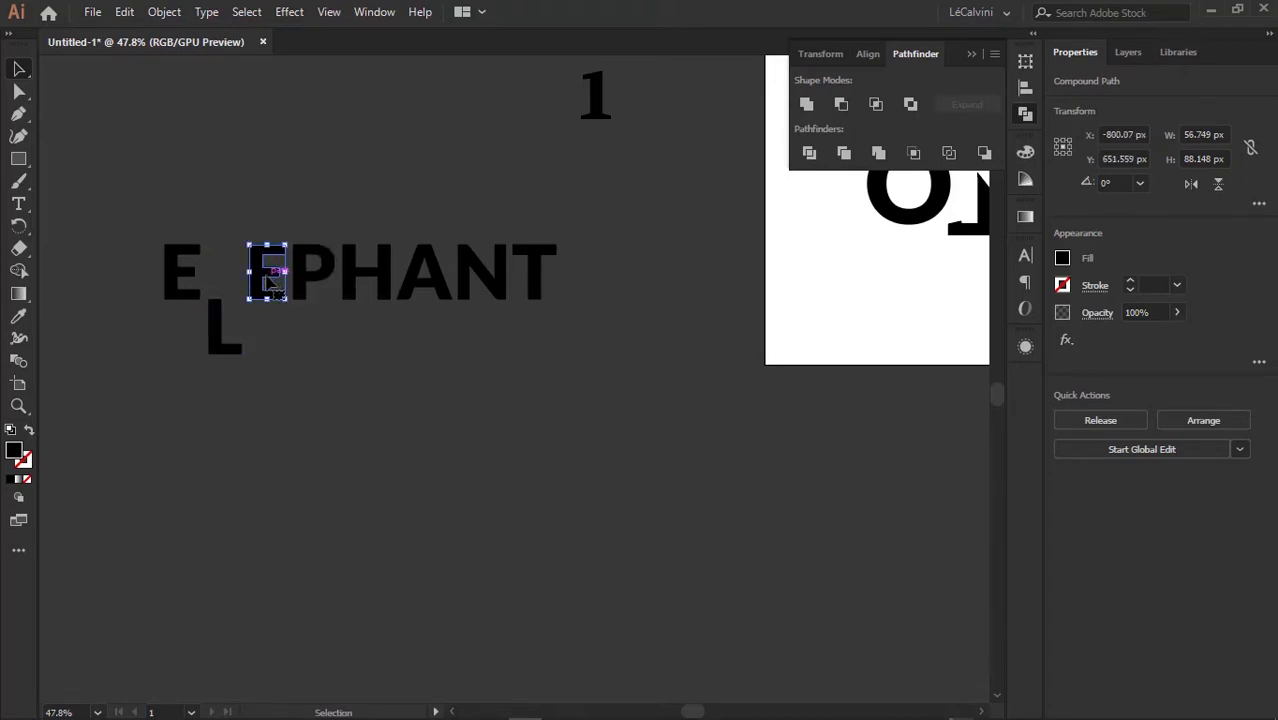
pyautogui.rightClick(264, 279)
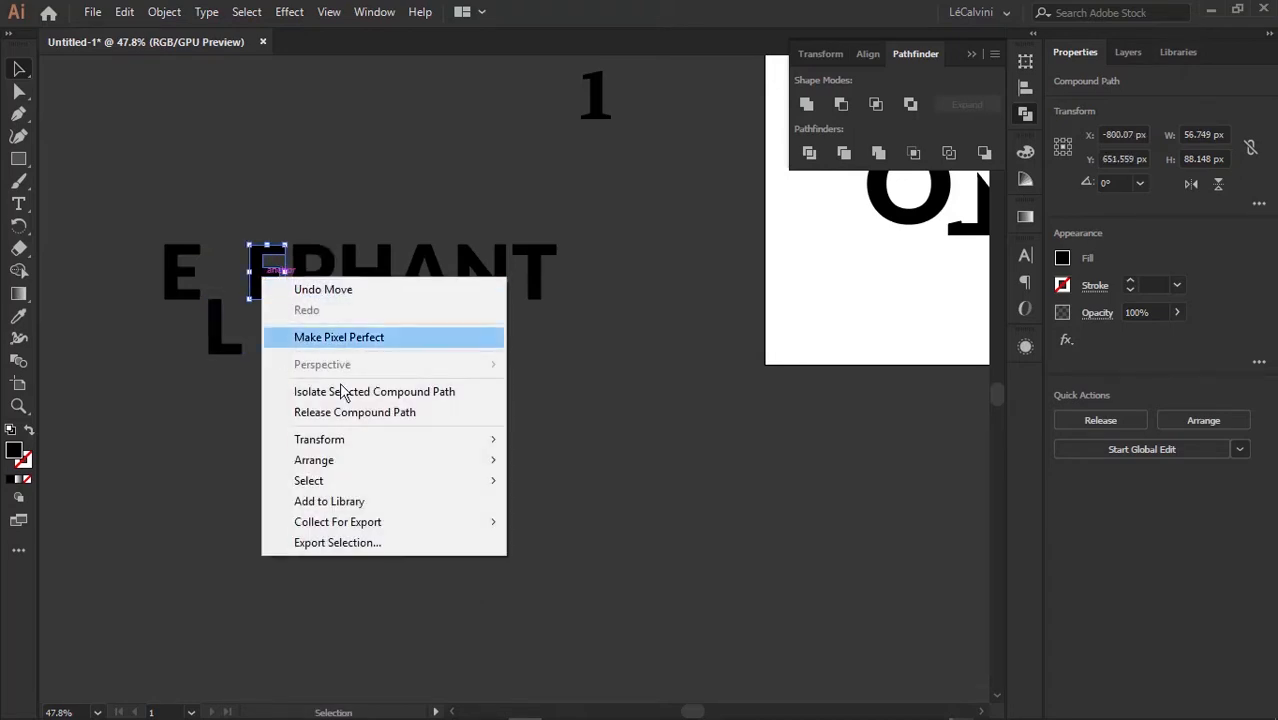
pyautogui.moveTo(437, 441)
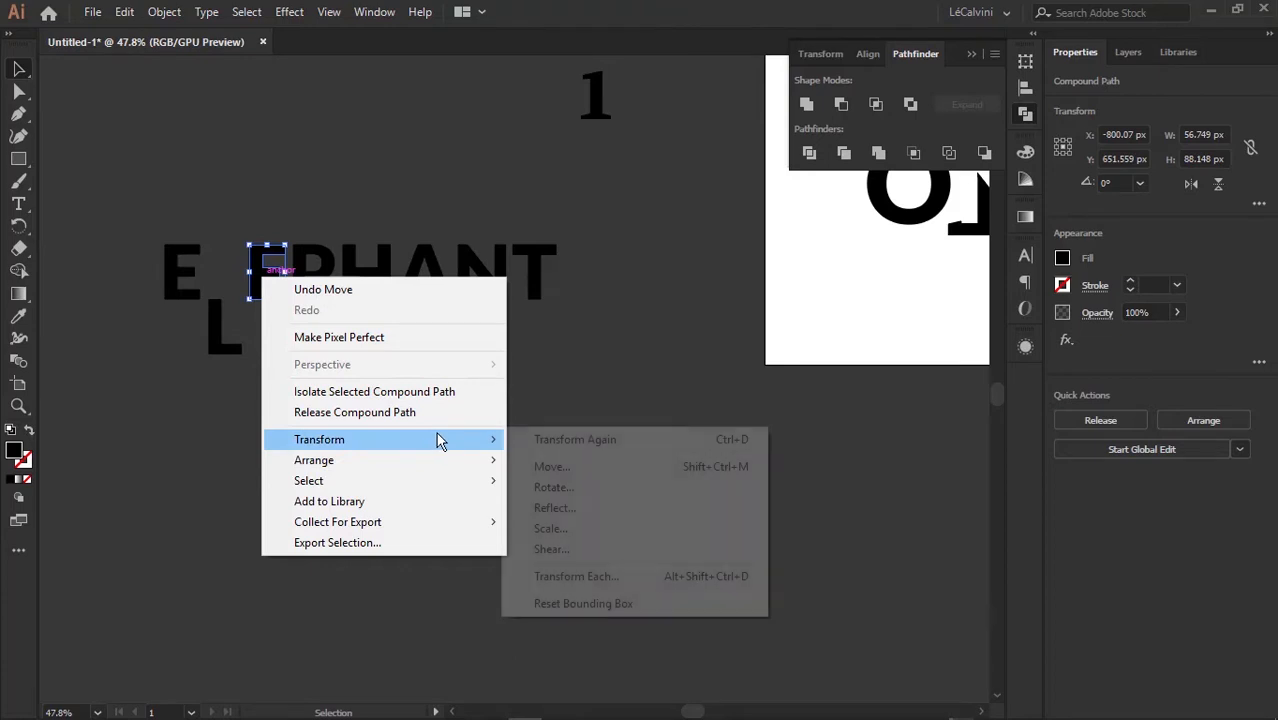
pyautogui.click(588, 507)
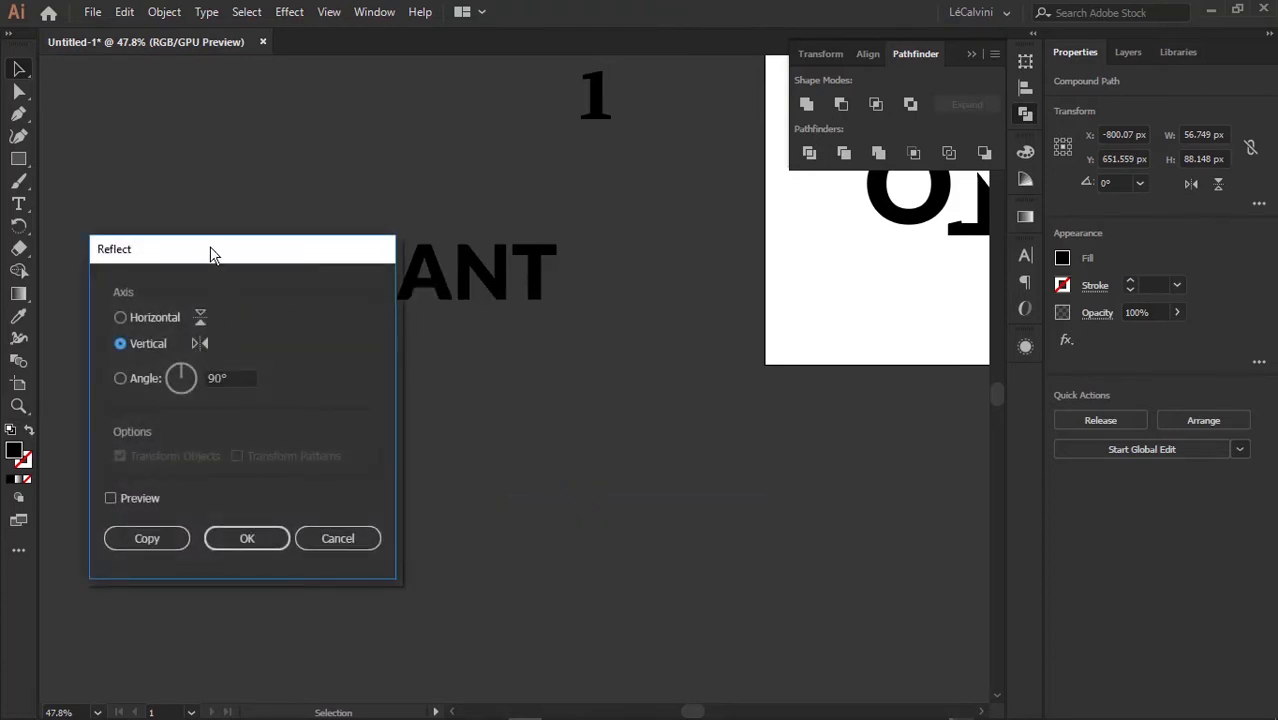
pyautogui.moveTo(210, 254); pyautogui.dragTo(641, 161)
pyautogui.click(545, 407)
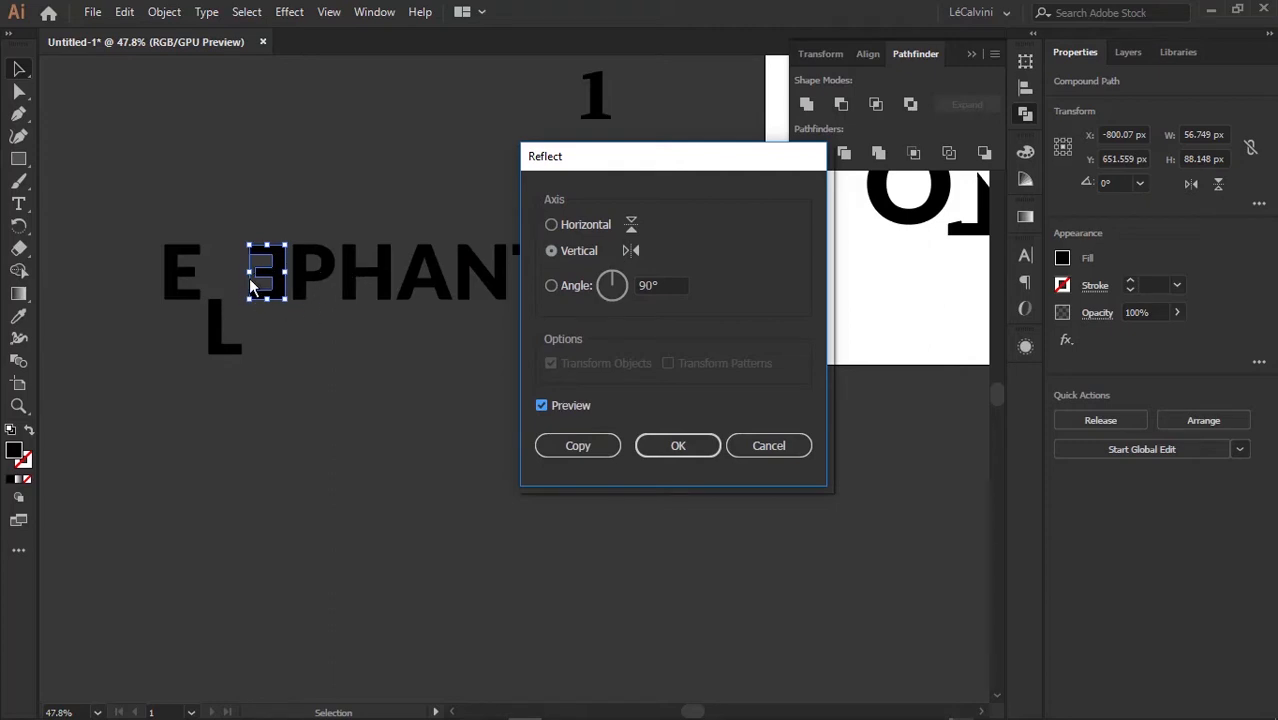
pyautogui.click(672, 445)
# Draw a black rectangle about 20 px wide and 88 px high directly above the L's stem, reaching the top of the word
pyautogui.press('z')
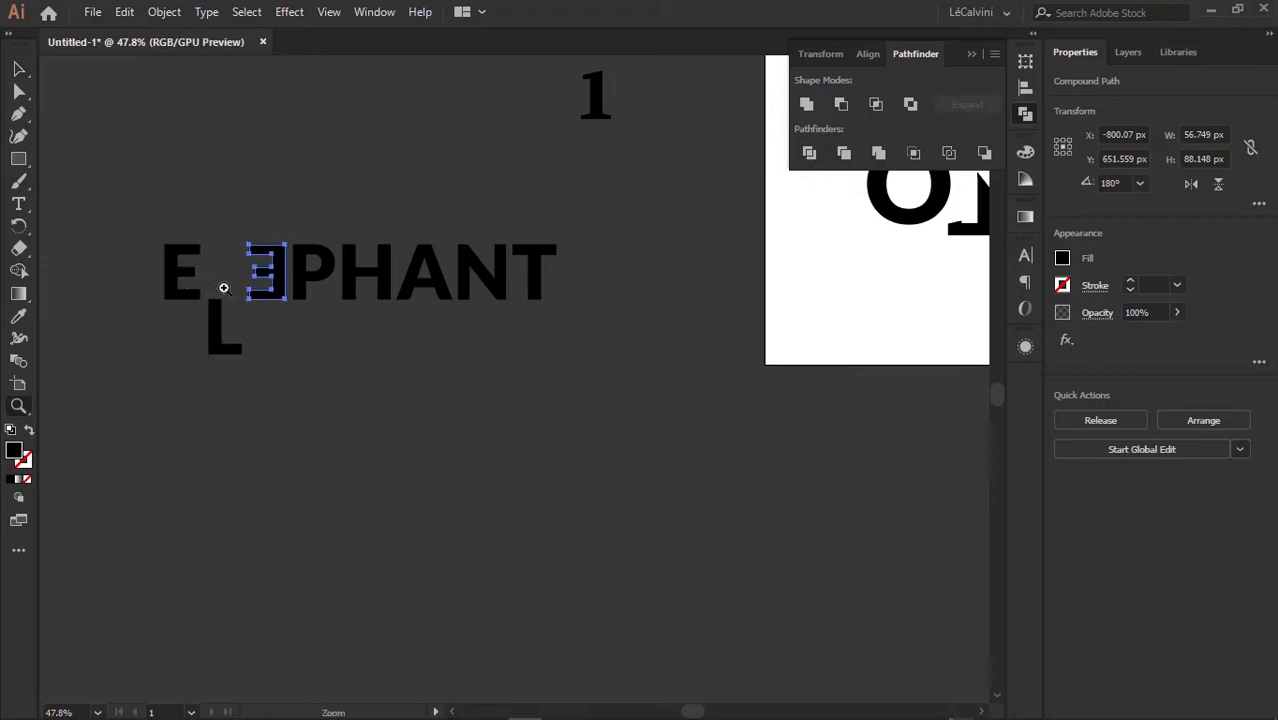
pyautogui.moveTo(222, 285); pyautogui.dragTo(369, 290)
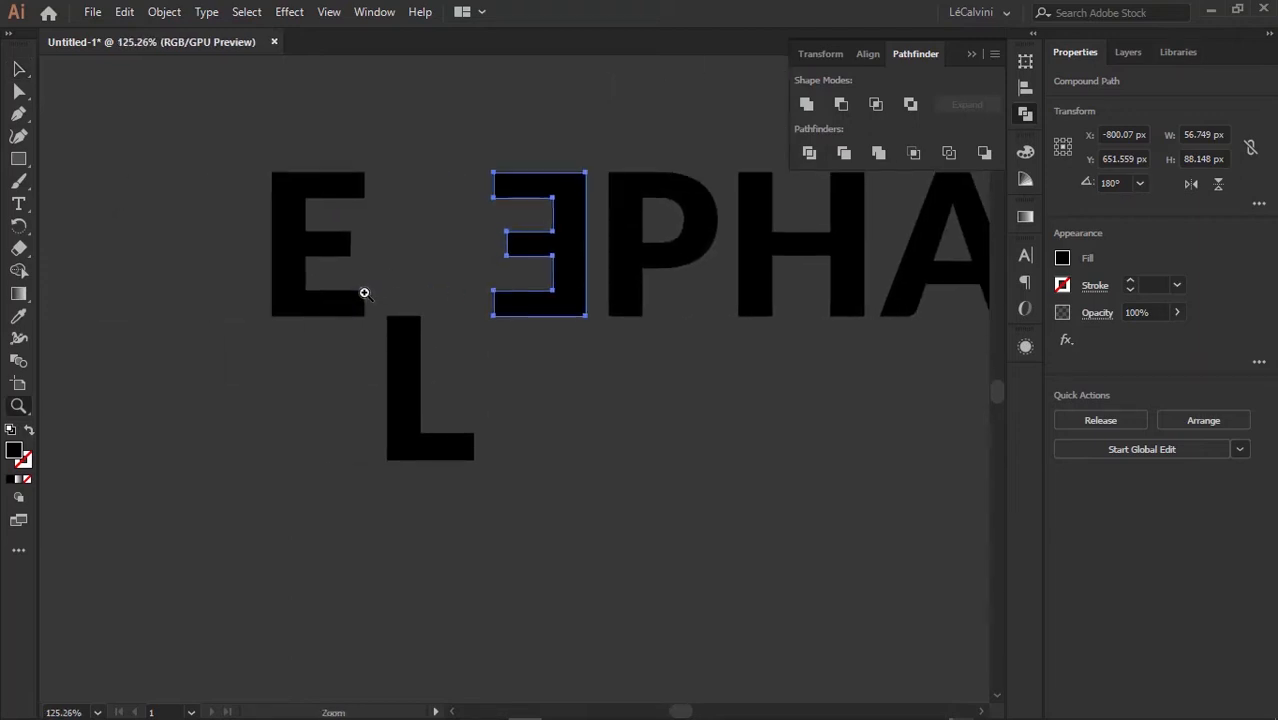
pyautogui.click(22, 162)
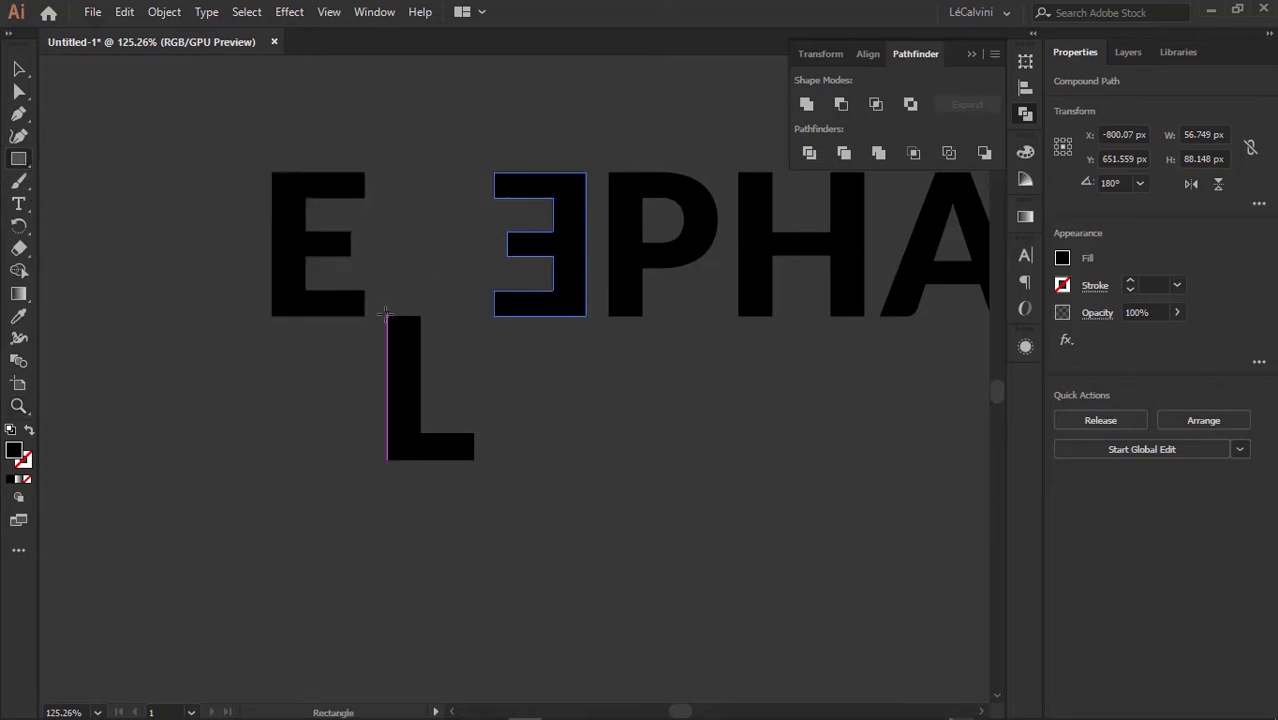
pyautogui.moveTo(388, 316); pyautogui.dragTo(420, 172)
pyautogui.press('v')
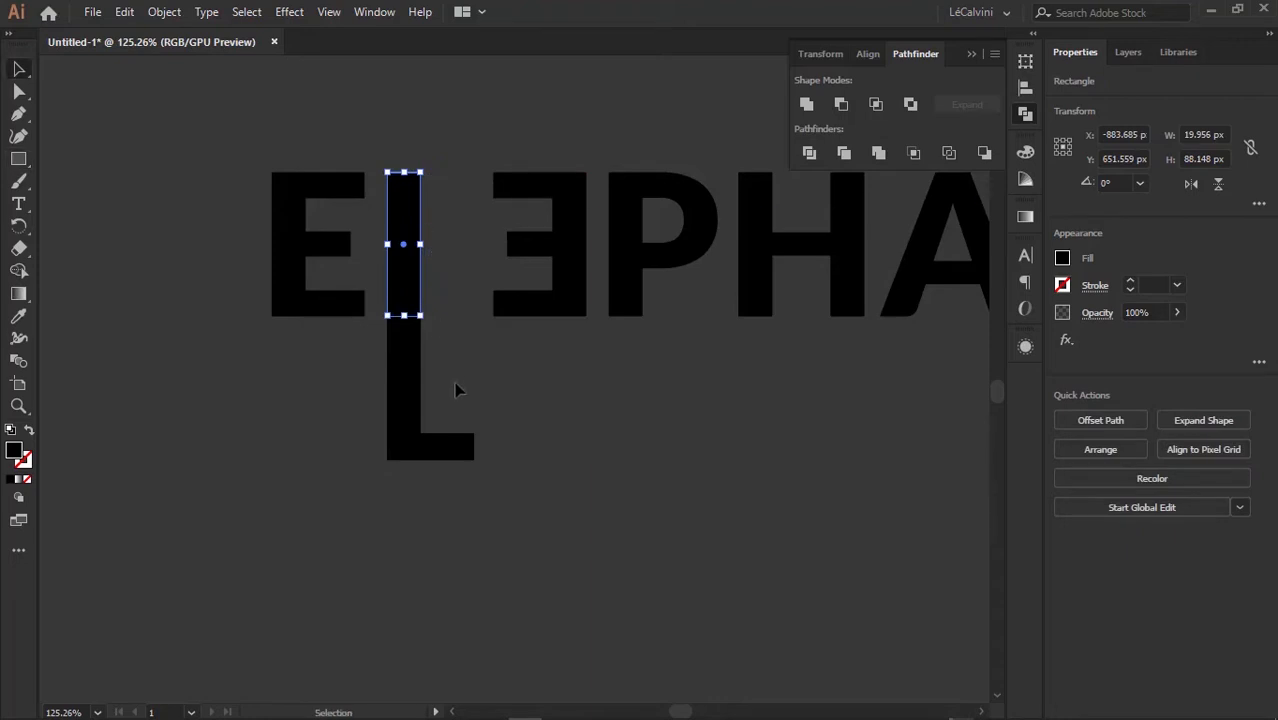
# Try to align the new rectangle and the L on their horizontal centers
pyautogui.click(428, 404)
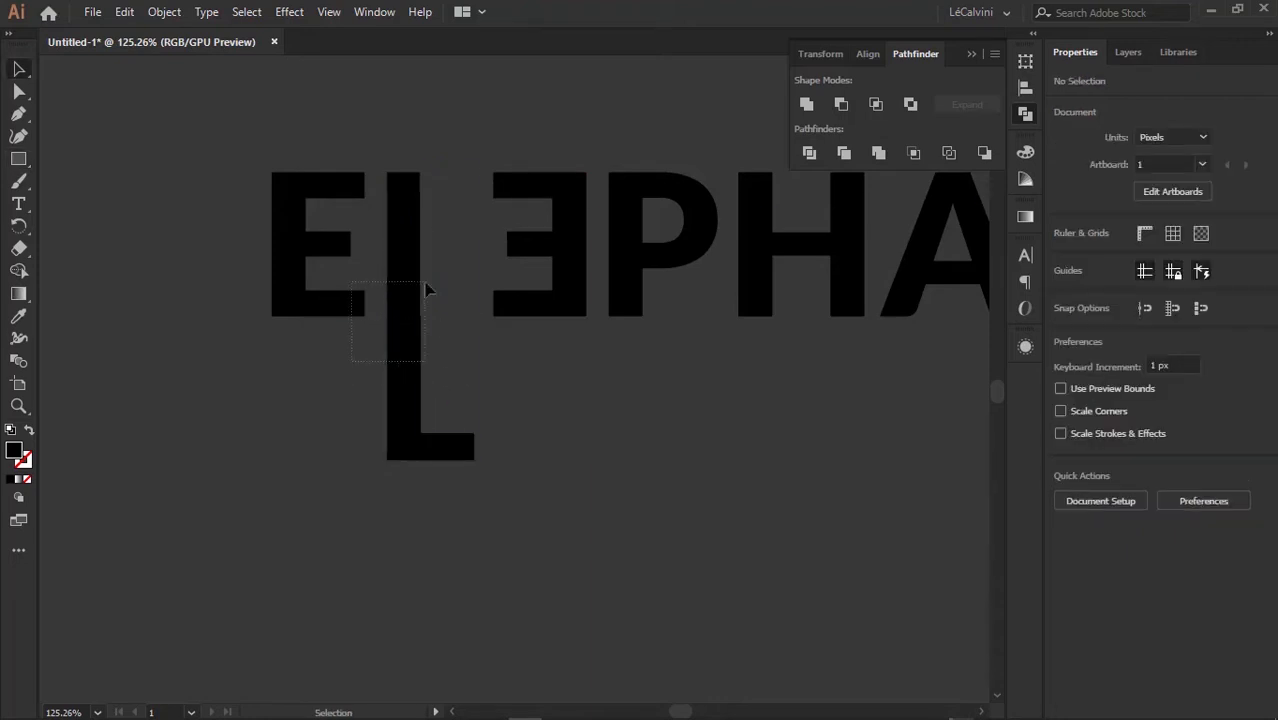
pyautogui.moveTo(425, 283); pyautogui.dragTo(425, 282)
pyautogui.moveTo(441, 352); pyautogui.dragTo(406, 291)
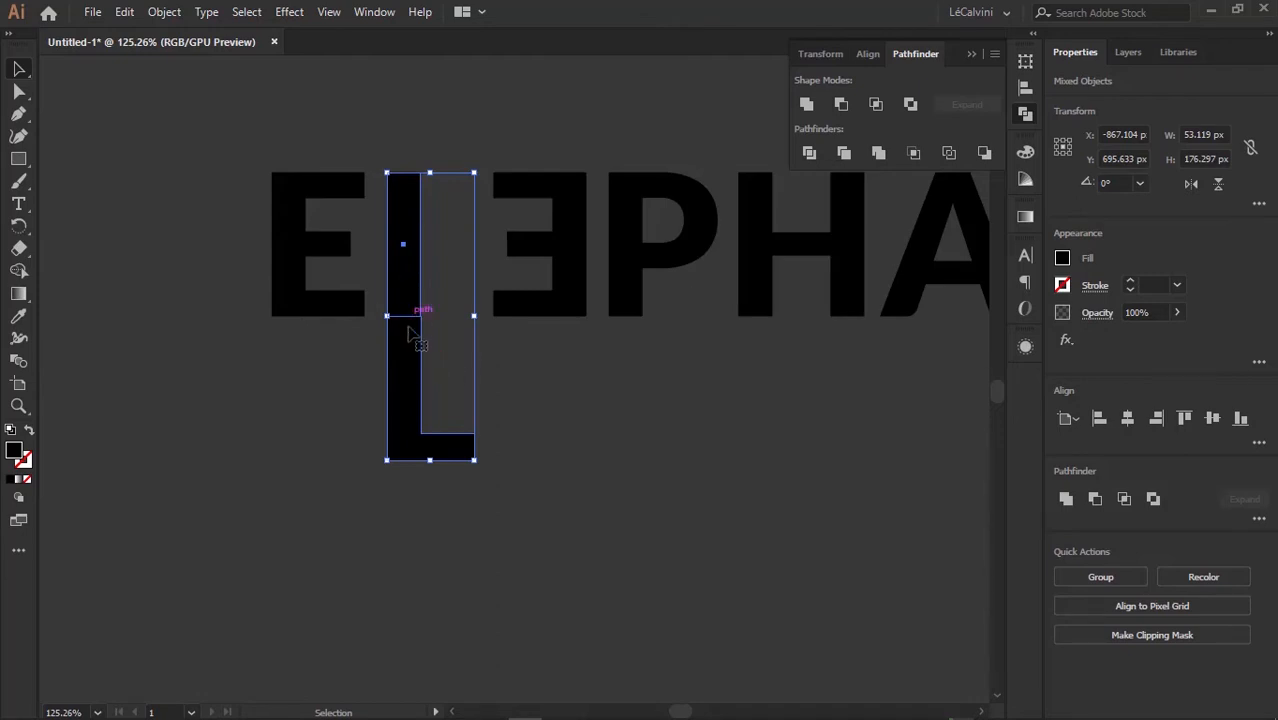
pyautogui.click(1128, 420)
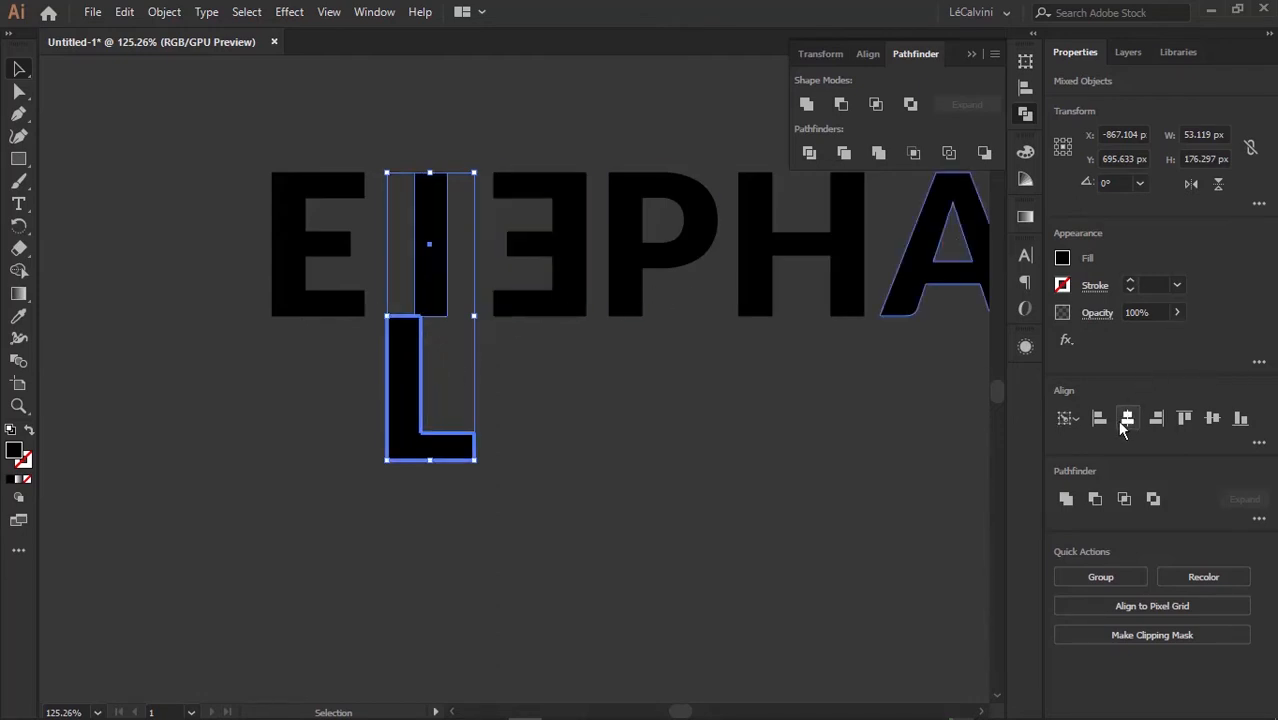
pyautogui.hotkey('ctrl', 'z')
# Select the bottom-right and top-right anchor points of the rectangle above the L
pyautogui.press('z')
pyautogui.moveTo(403, 318); pyautogui.dragTo(745, 326)
pyautogui.press('a')
pyautogui.click(695, 317)
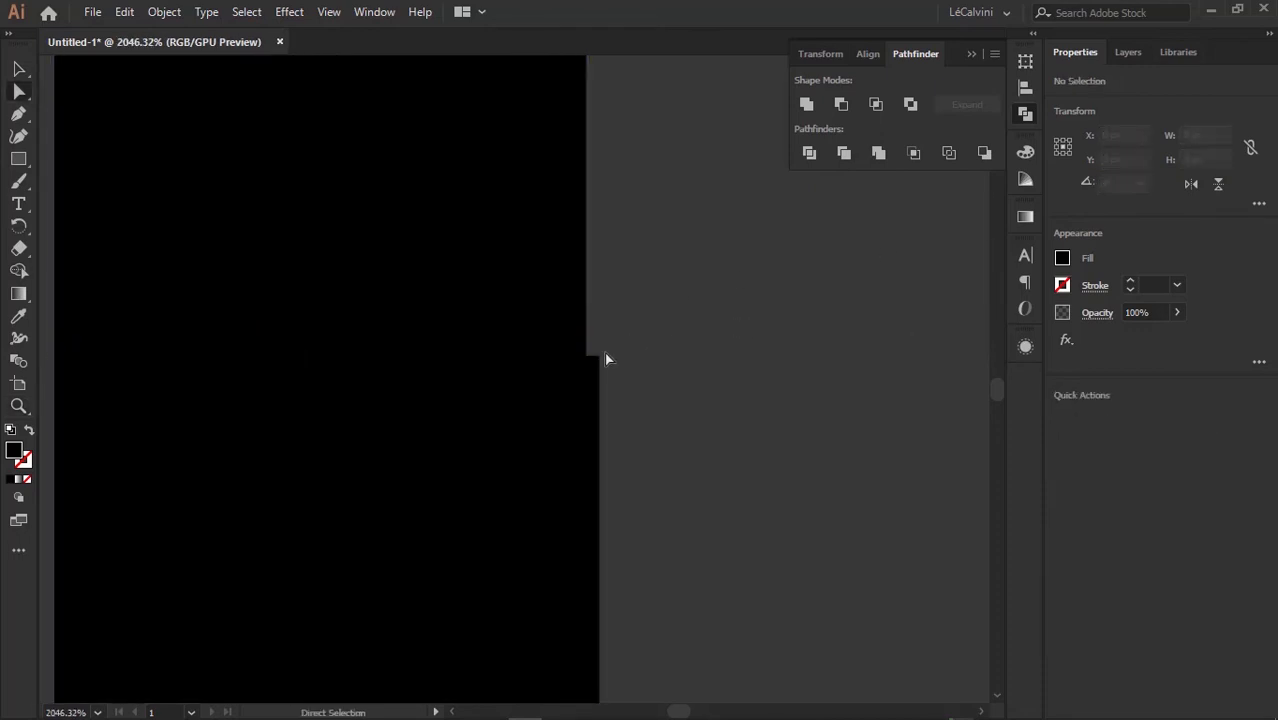
pyautogui.click(586, 357)
pyautogui.click(586, 358)
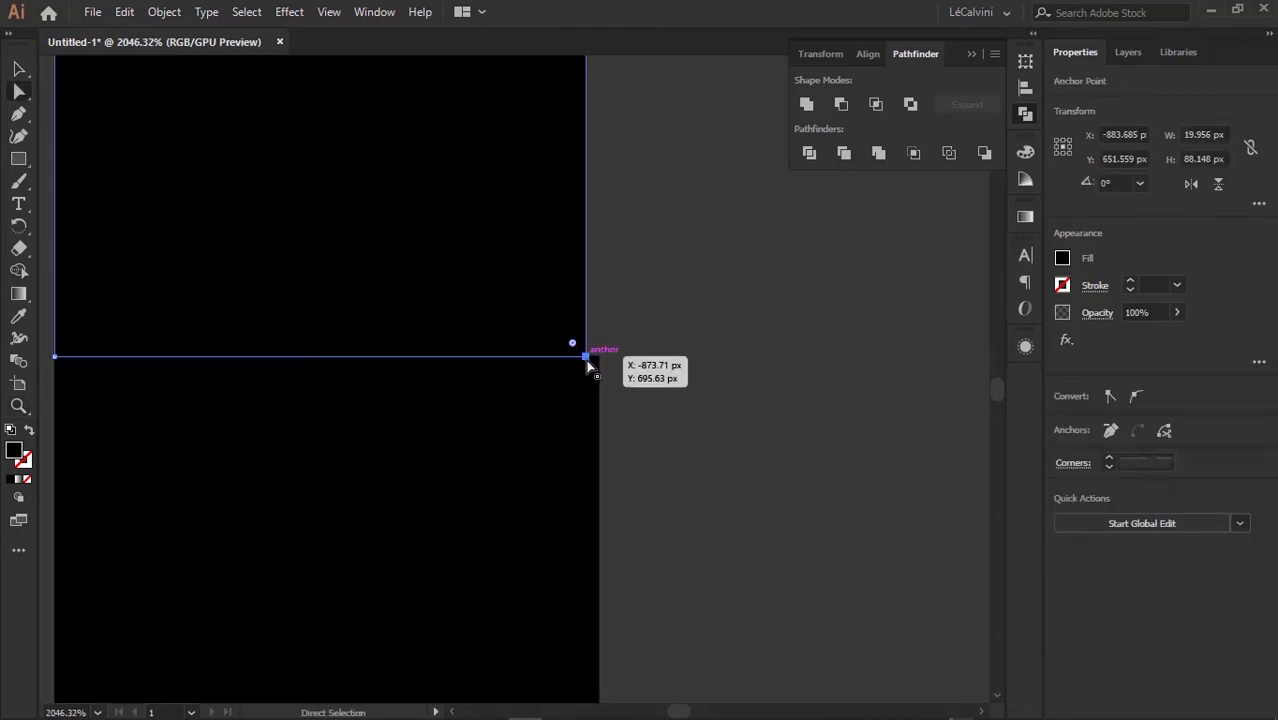
pyautogui.press('space')
pyautogui.moveTo(586, 229)
pyautogui.mouseDown()
pyautogui.moveTo(650, 442)
pyautogui.moveTo(602, 450)
pyautogui.mouseUp()
pyautogui.moveTo(587, 257); pyautogui.dragTo(502, 402)
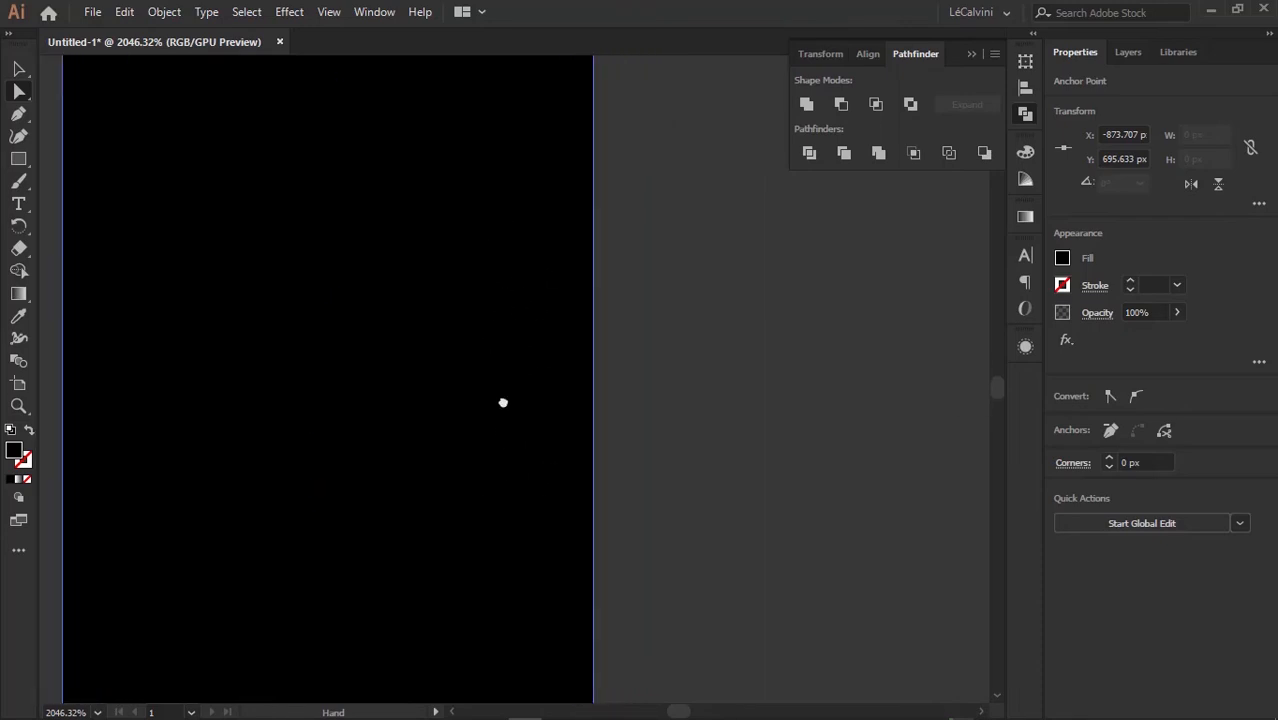
pyautogui.moveTo(448, 105); pyautogui.dragTo(480, 336)
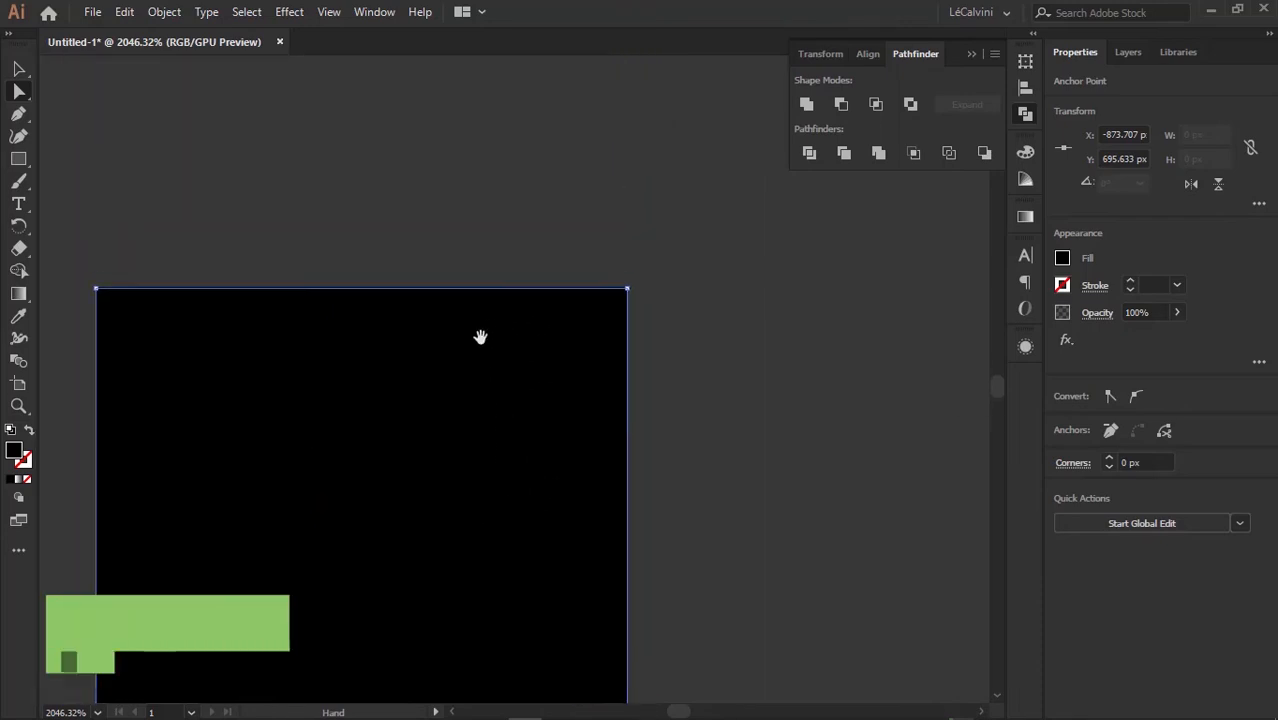
pyautogui.keyDown('shift'); pyautogui.click(627, 286); pyautogui.keyUp('shift')
# Move the rectangle's right edge outward to a width of about 20.5 px, close to the L's stem edge
pyautogui.press('space')
pyautogui.moveTo(668, 347); pyautogui.dragTo(502, 112)
pyautogui.moveTo(605, 320)
pyautogui.mouseDown()
pyautogui.moveTo(593, 268)
pyautogui.moveTo(538, 170)
pyautogui.mouseUp()
pyautogui.moveTo(634, 290); pyautogui.dragTo(664, 150)
pyautogui.moveTo(618, 320); pyautogui.dragTo(584, 170)
pyautogui.moveTo(561, 399); pyautogui.dragTo(545, 205)
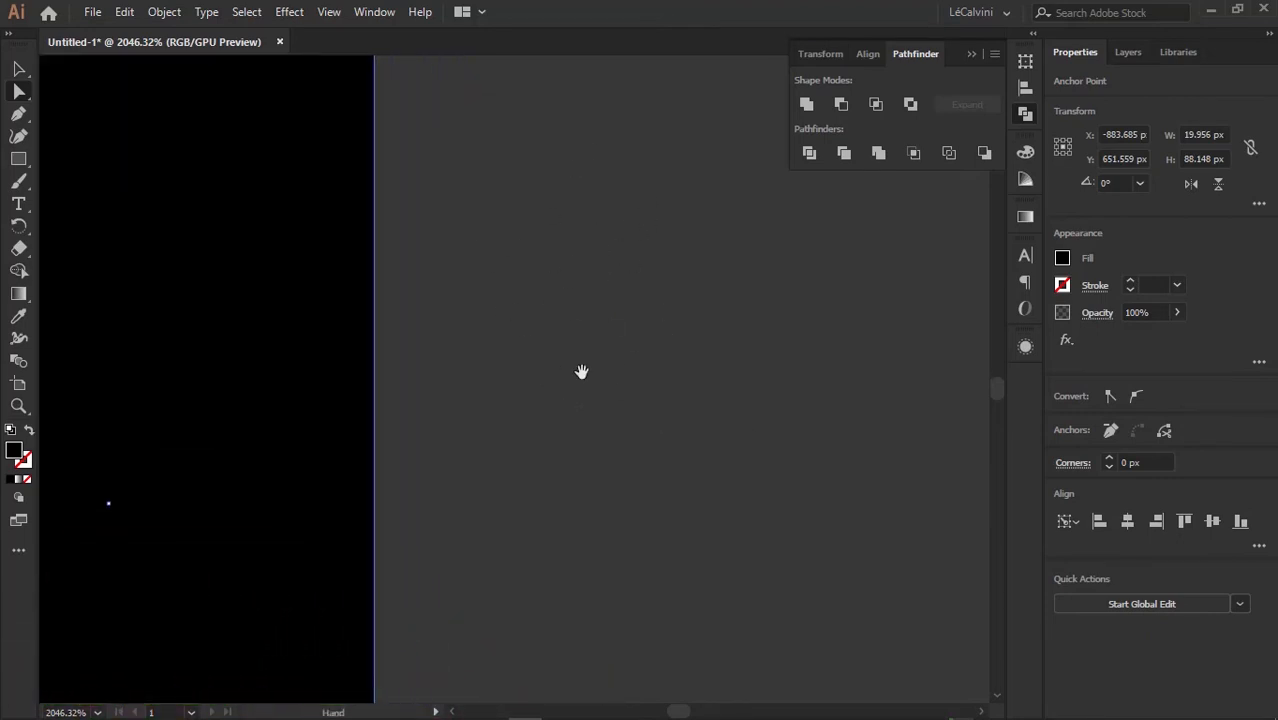
pyautogui.moveTo(582, 371); pyautogui.dragTo(568, 175)
pyautogui.moveTo(547, 380)
pyautogui.mouseDown()
pyautogui.moveTo(563, 315)
pyautogui.moveTo(560, 180)
pyautogui.mouseUp()
pyautogui.moveTo(480, 360); pyautogui.dragTo(528, 262)
pyautogui.moveTo(502, 378); pyautogui.dragTo(449, 229)
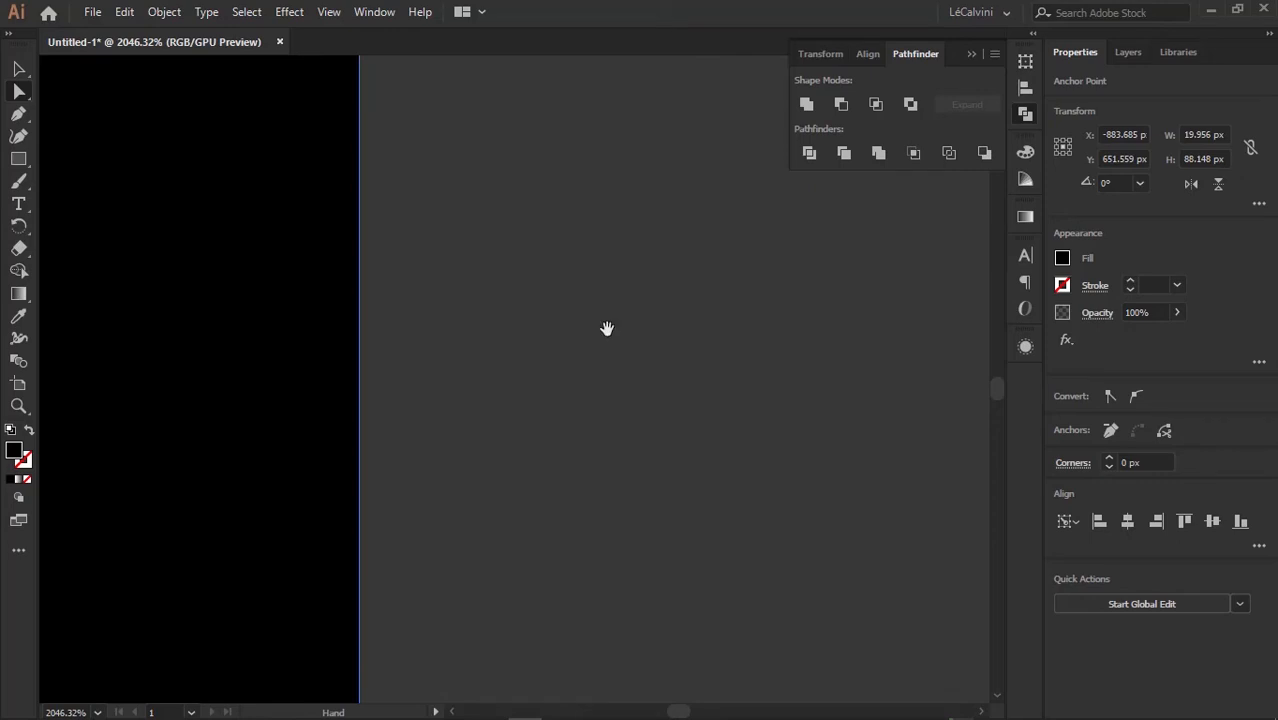
pyautogui.moveTo(555, 396); pyautogui.dragTo(636, 128)
pyautogui.moveTo(491, 600); pyautogui.dragTo(496, 331)
pyautogui.moveTo(508, 491); pyautogui.dragTo(485, 320)
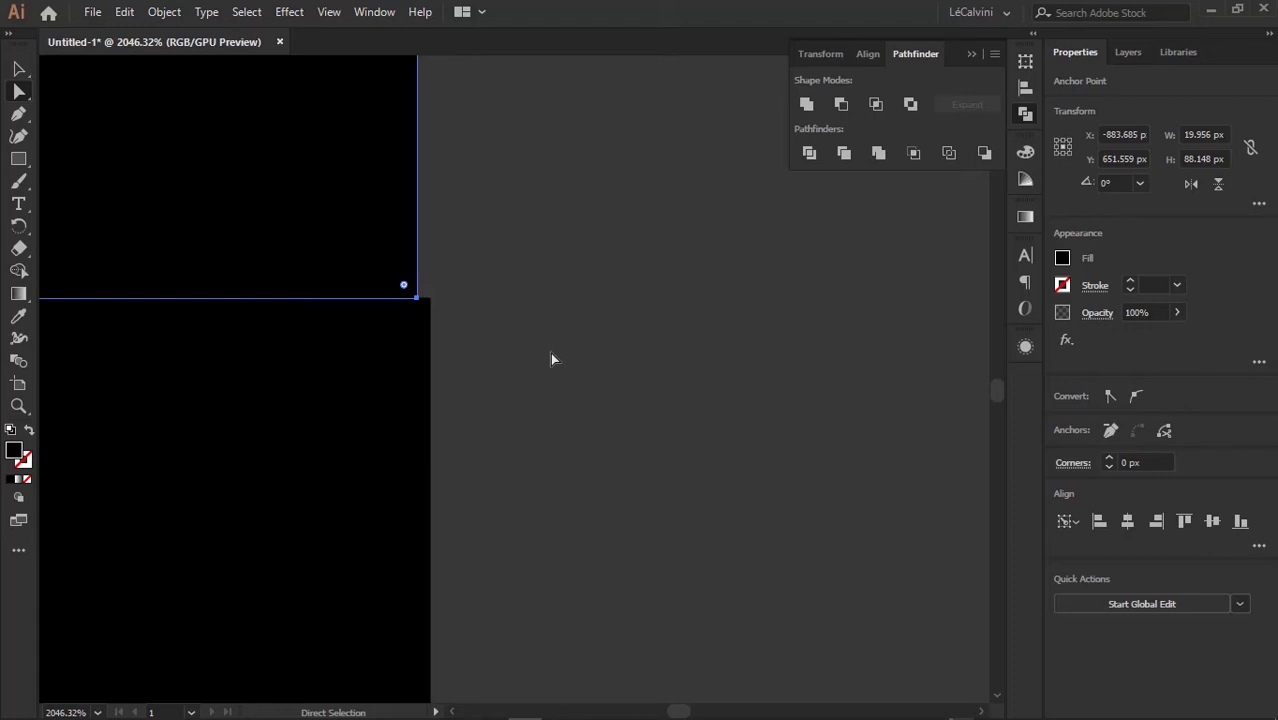
pyautogui.press('Right')
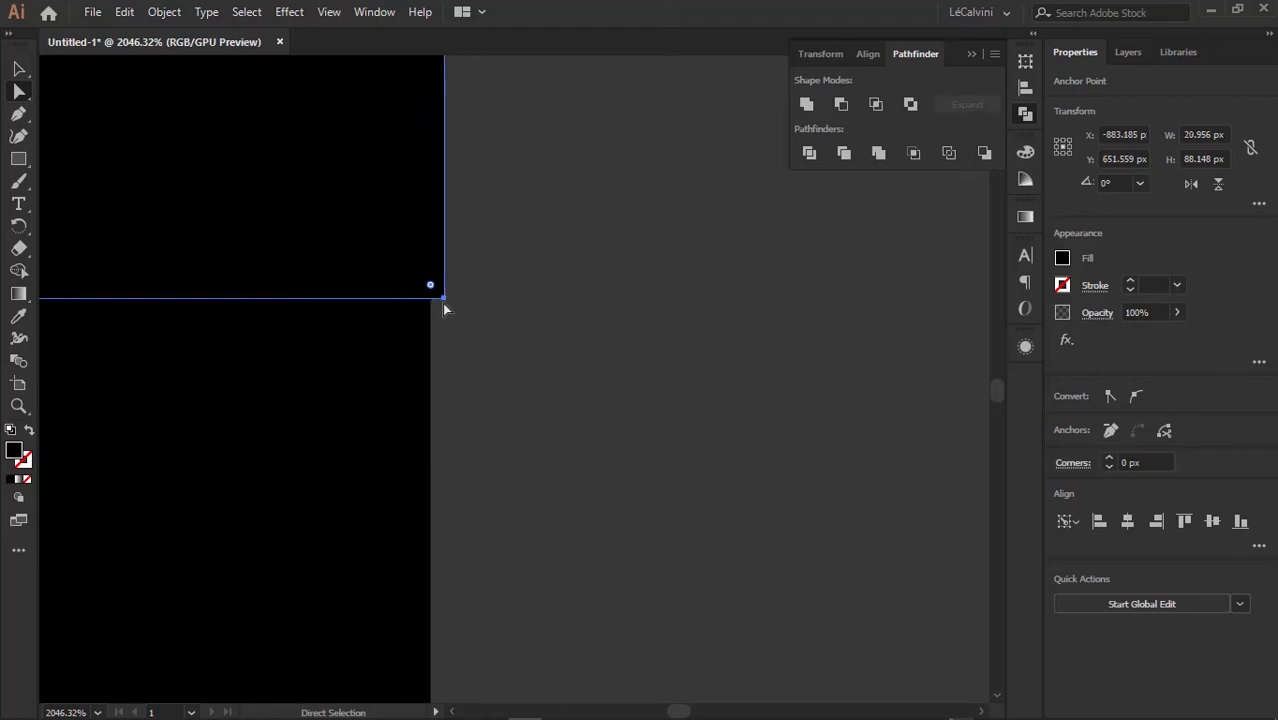
pyautogui.moveTo(442, 303); pyautogui.dragTo(437, 315)
# Fine-tune the rectangle's right edge to sit flush with the L's stem, giving a width of 20.45 px
pyautogui.moveTo(434, 306); pyautogui.dragTo(634, 238)
pyautogui.press('z')
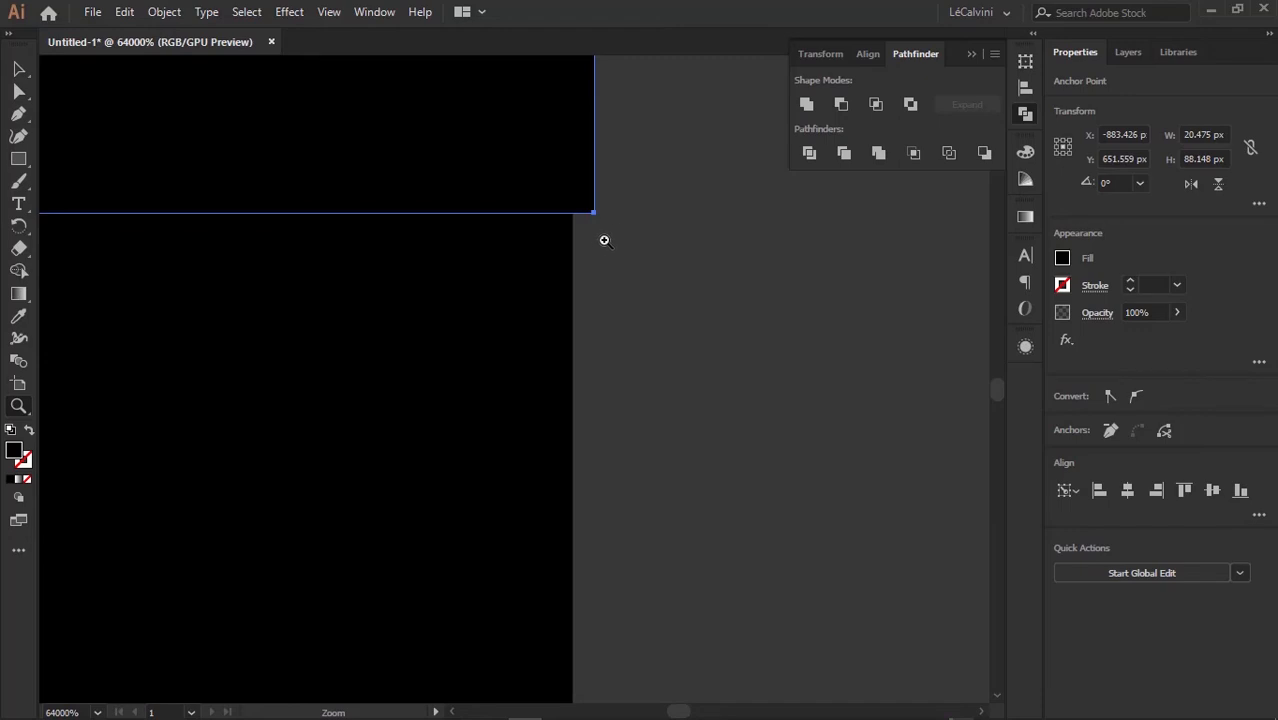
pyautogui.press('a')
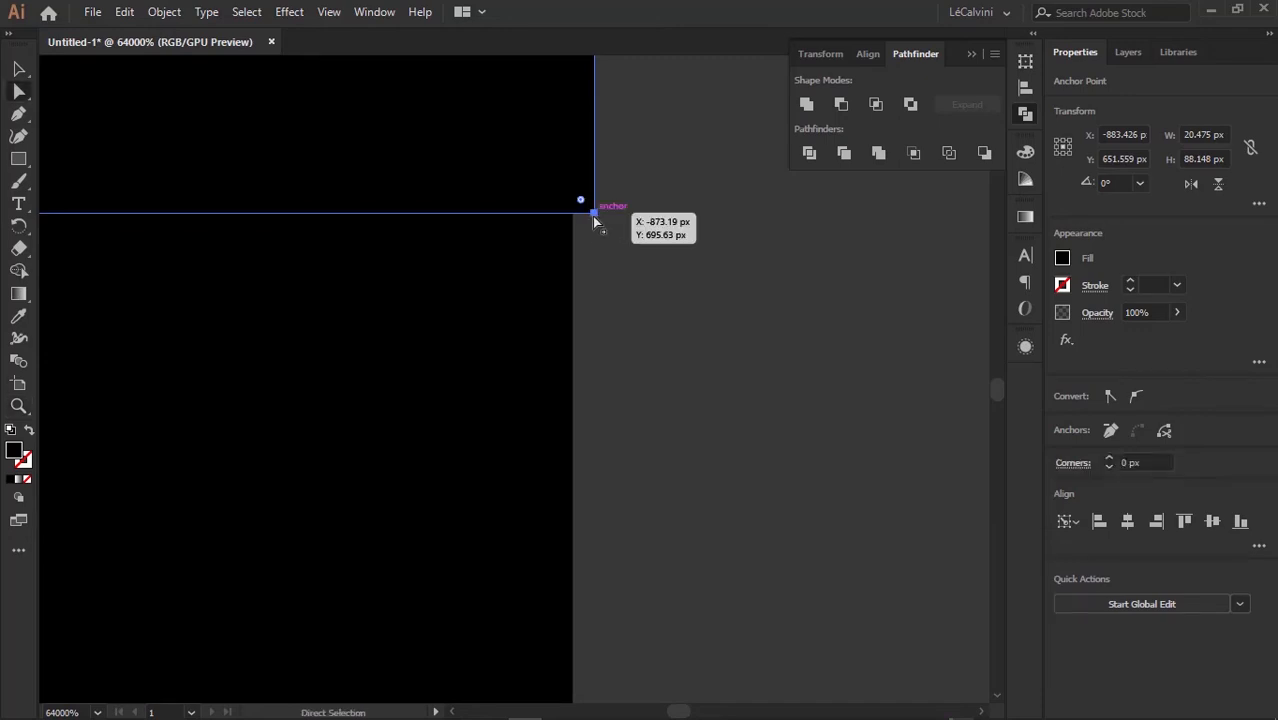
pyautogui.moveTo(595, 215); pyautogui.dragTo(572, 216)
# Unite the rectangle and the L into one shape with an extended stem, and collapse the Pathfinder panel
pyautogui.moveTo(701, 216); pyautogui.dragTo(420, 205)
pyautogui.moveTo(781, 243); pyautogui.dragTo(425, 215)
pyautogui.moveTo(648, 232); pyautogui.dragTo(545, 228)
pyautogui.moveTo(735, 178); pyautogui.dragTo(465, 576)
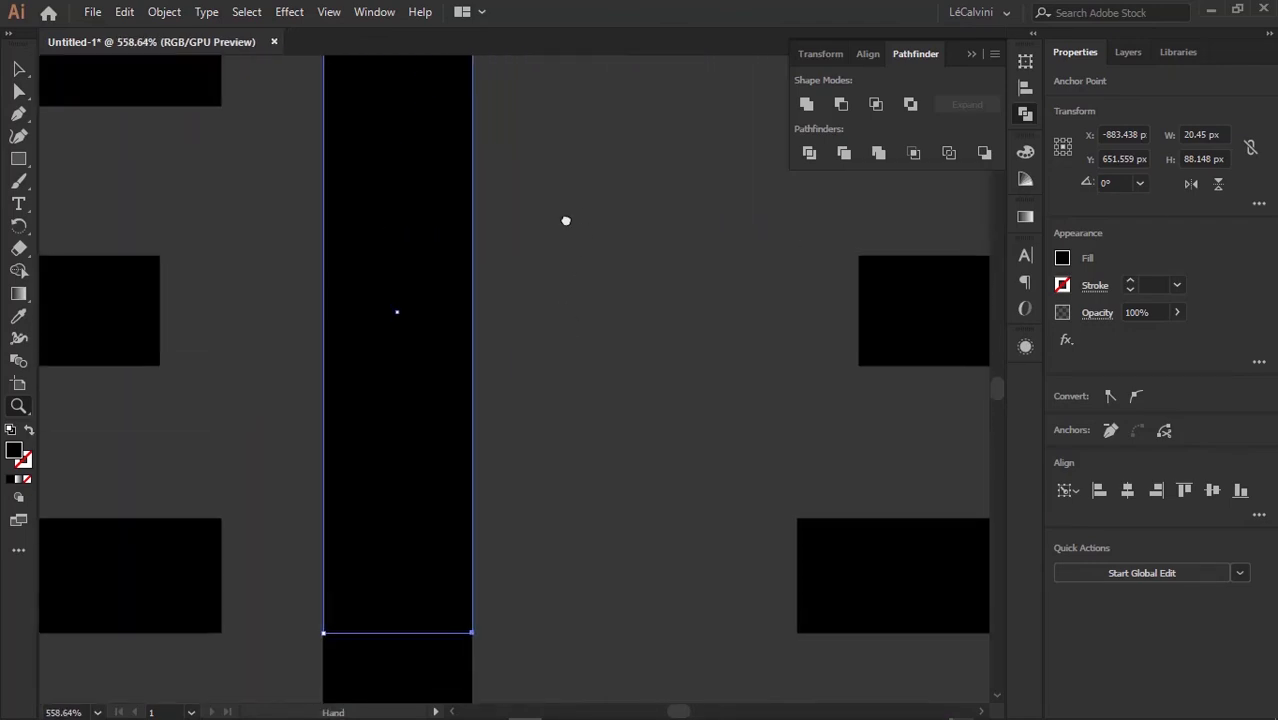
pyautogui.moveTo(565, 220); pyautogui.dragTo(571, 474)
pyautogui.moveTo(600, 260); pyautogui.dragTo(484, 162)
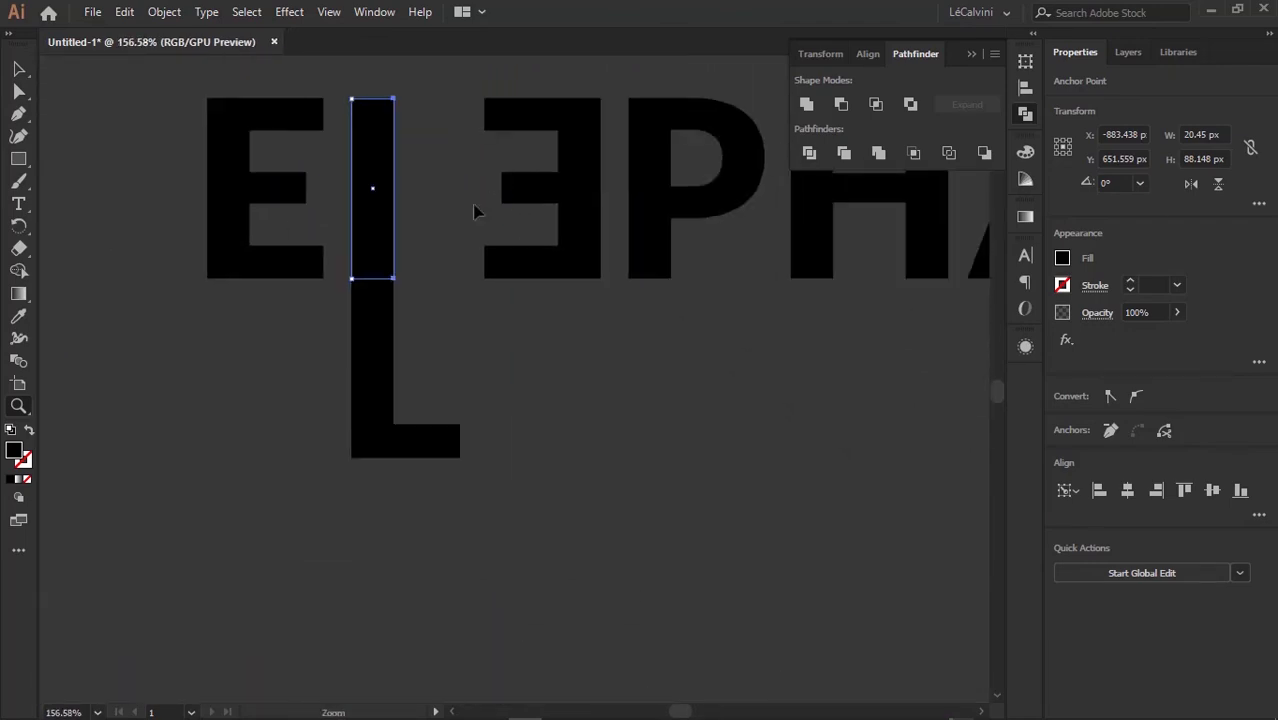
pyautogui.press('v')
pyautogui.moveTo(414, 305); pyautogui.dragTo(376, 273)
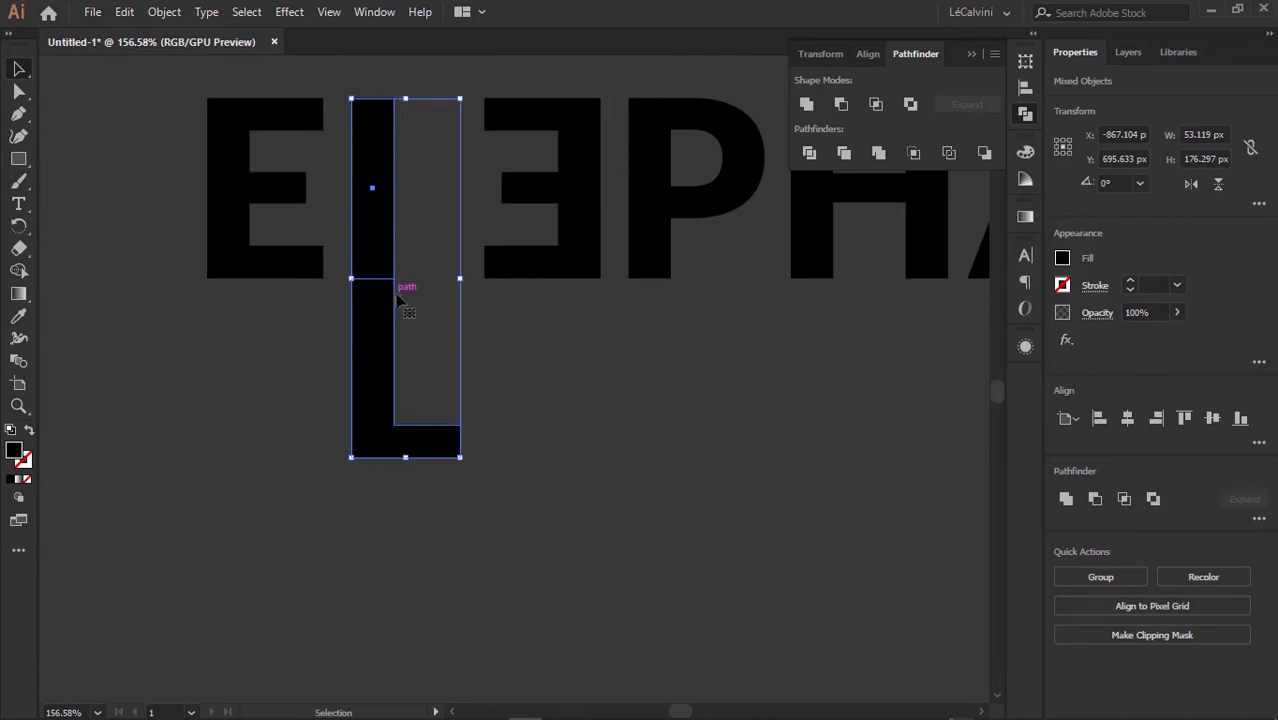
pyautogui.press('a')
pyautogui.click(806, 104)
pyautogui.press('v')
pyautogui.click(971, 54)
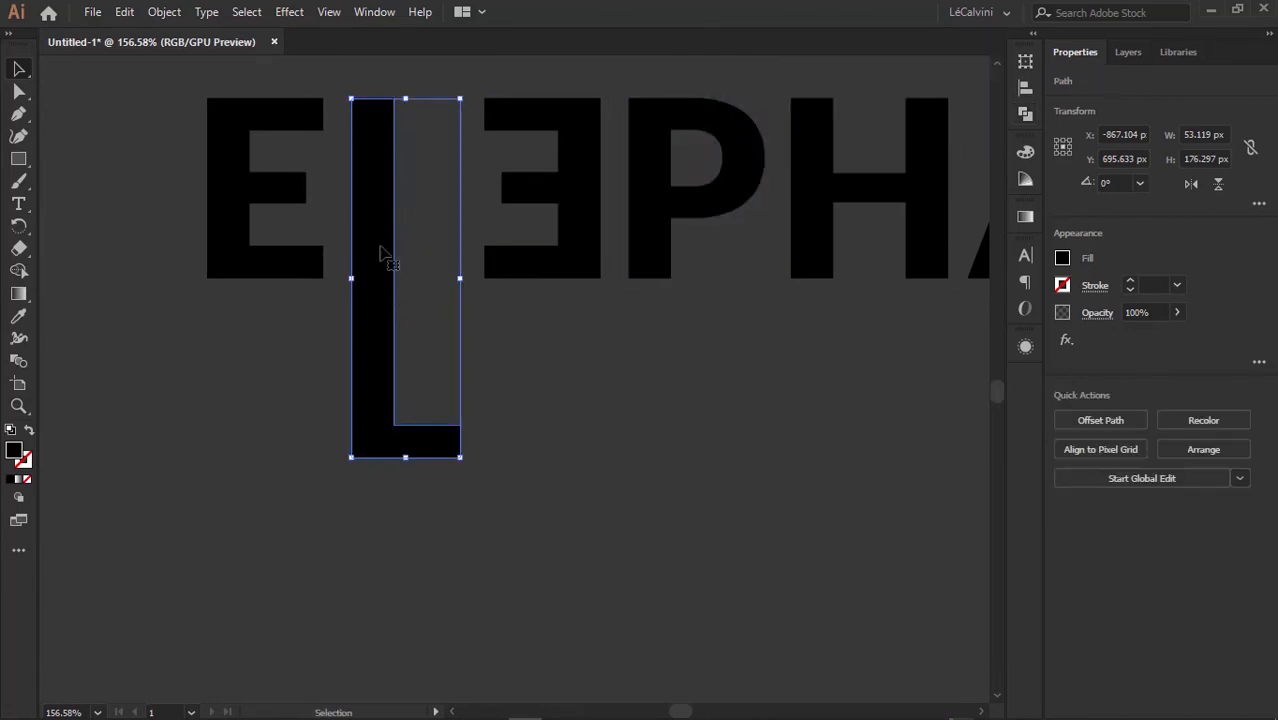
# Move the extended L horizontally about 12 px until its foot ends in line with the reversed E's open side
pyautogui.moveTo(390, 252); pyautogui.dragTo(405, 257)
pyautogui.click(547, 370)
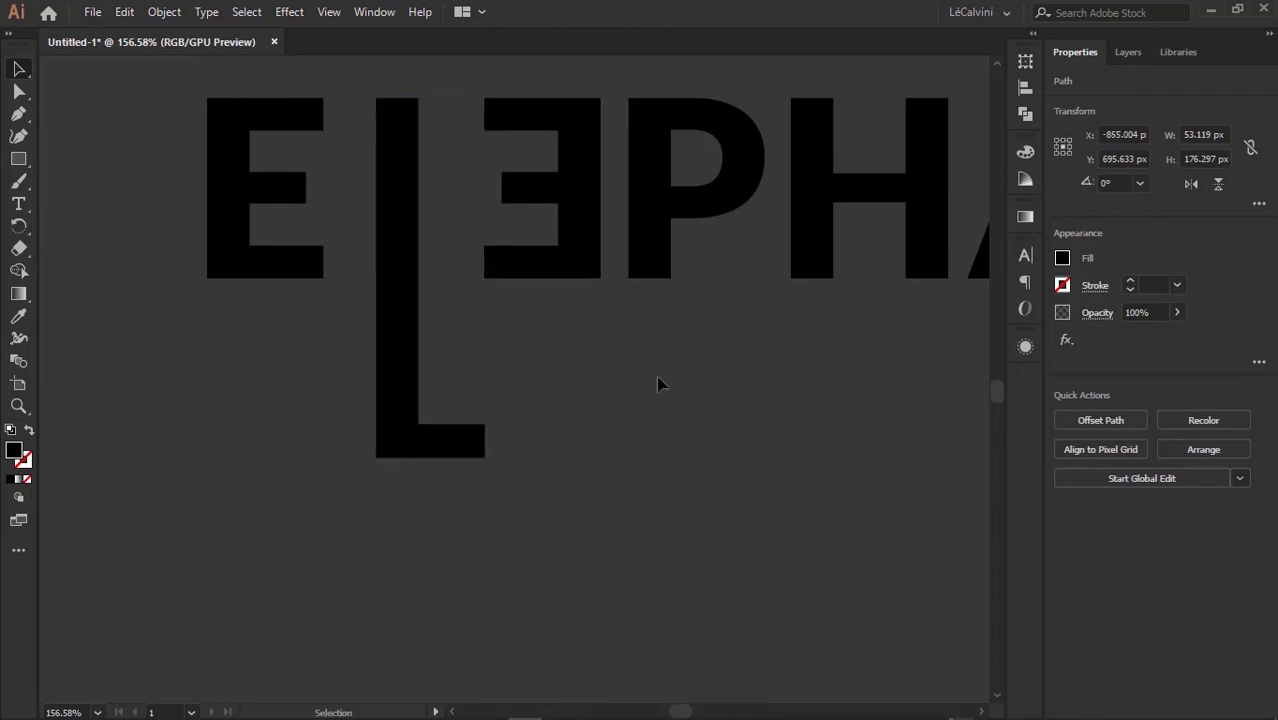
pyautogui.moveTo(754, 347); pyautogui.dragTo(474, 311)
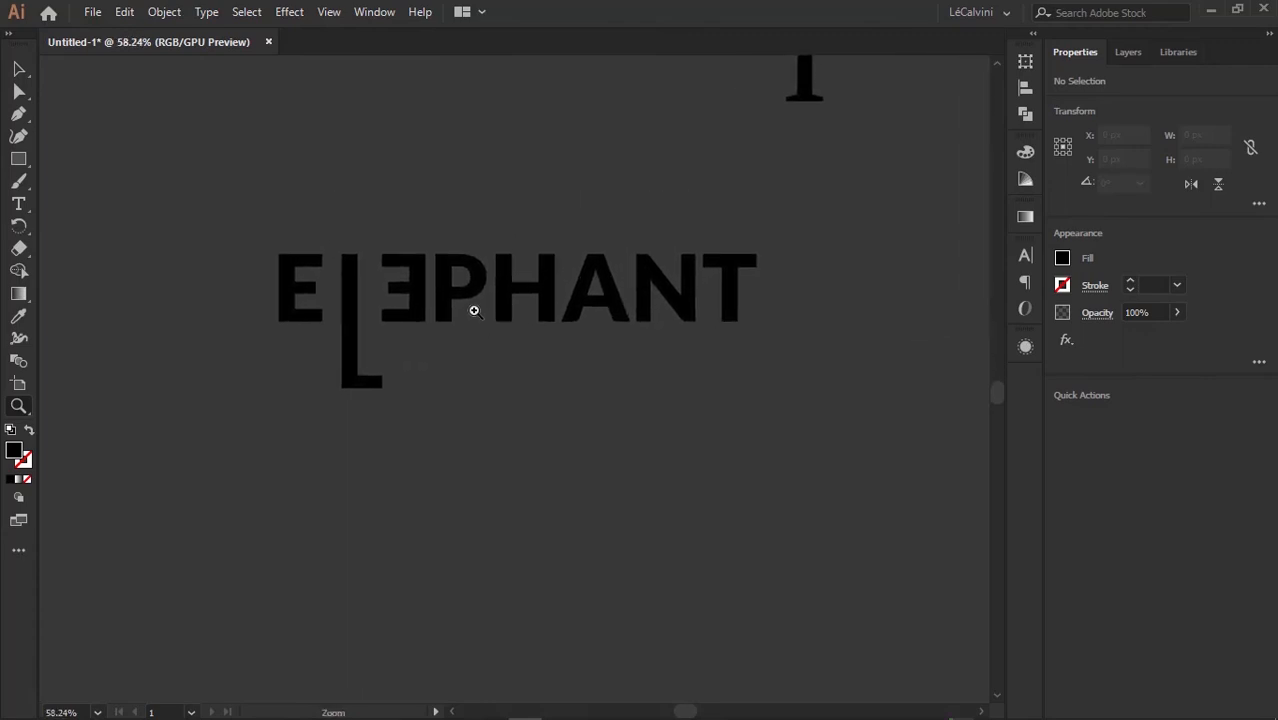
pyautogui.scroll(1, 440, 330)
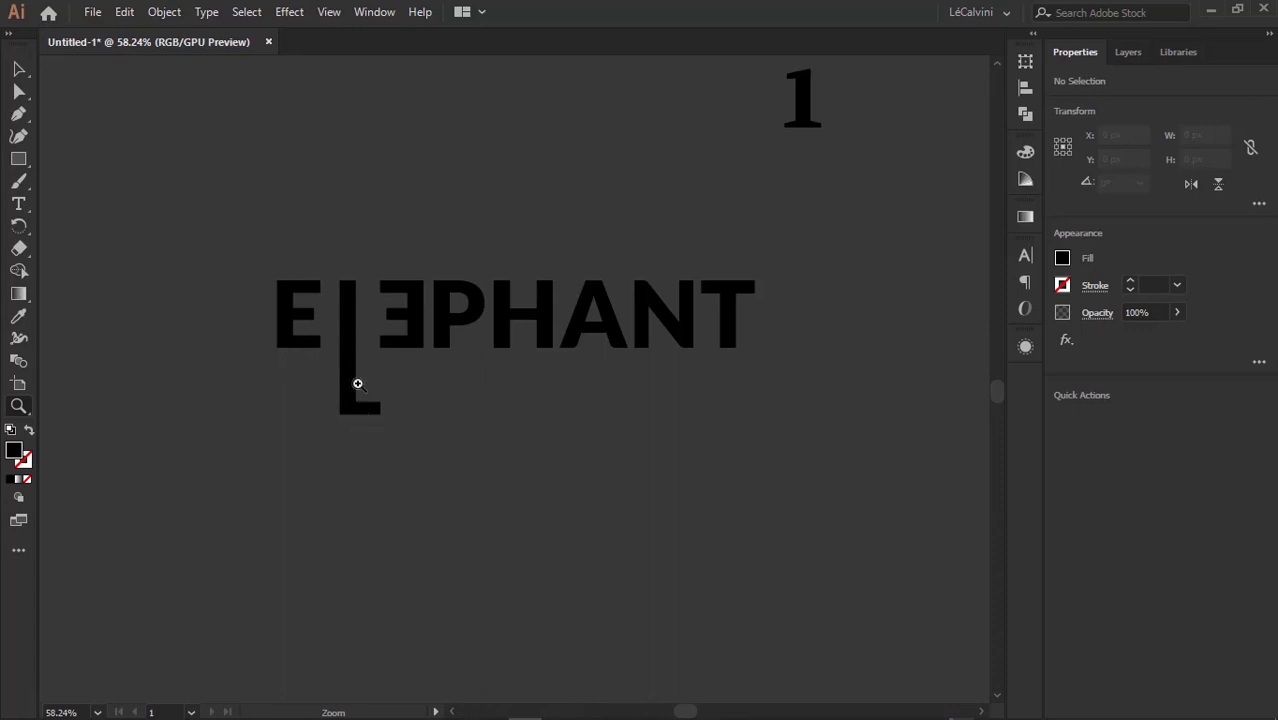
pyautogui.press('v')
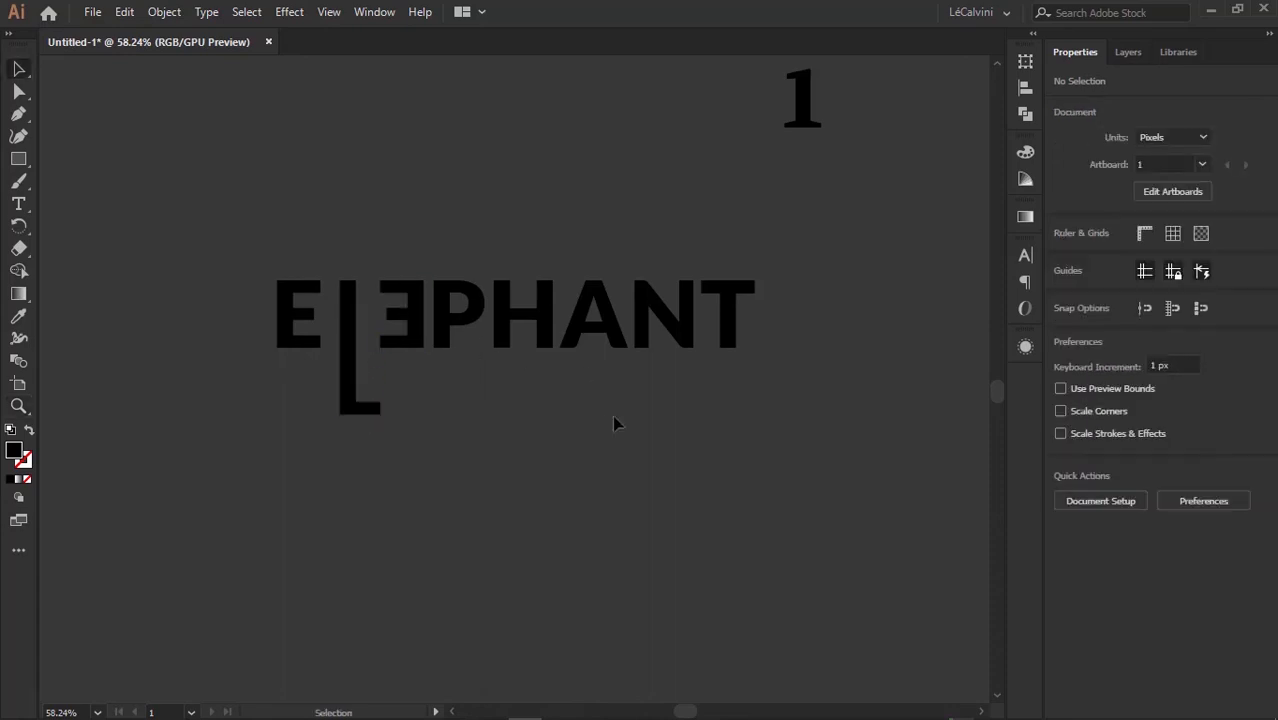